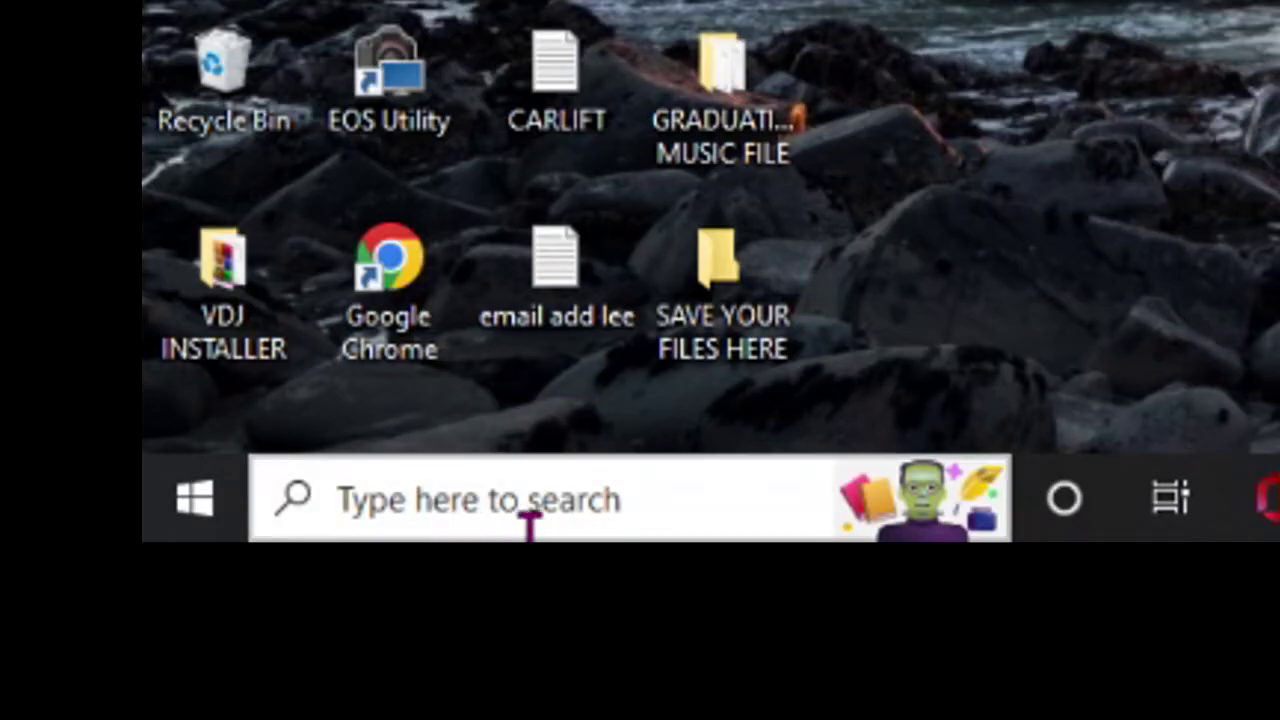
Launch Word from a Start menu search for 'wo' and create a new blank document.
click(198, 705)
text(wo)
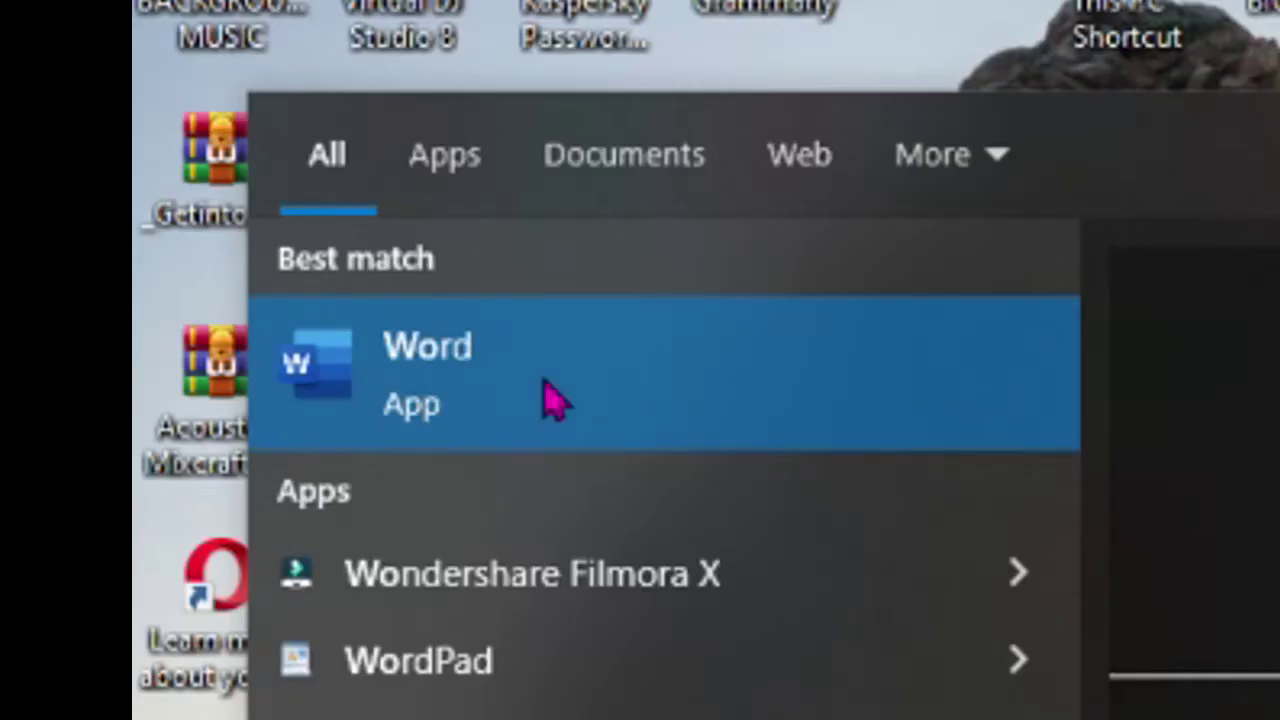
click(557, 400)
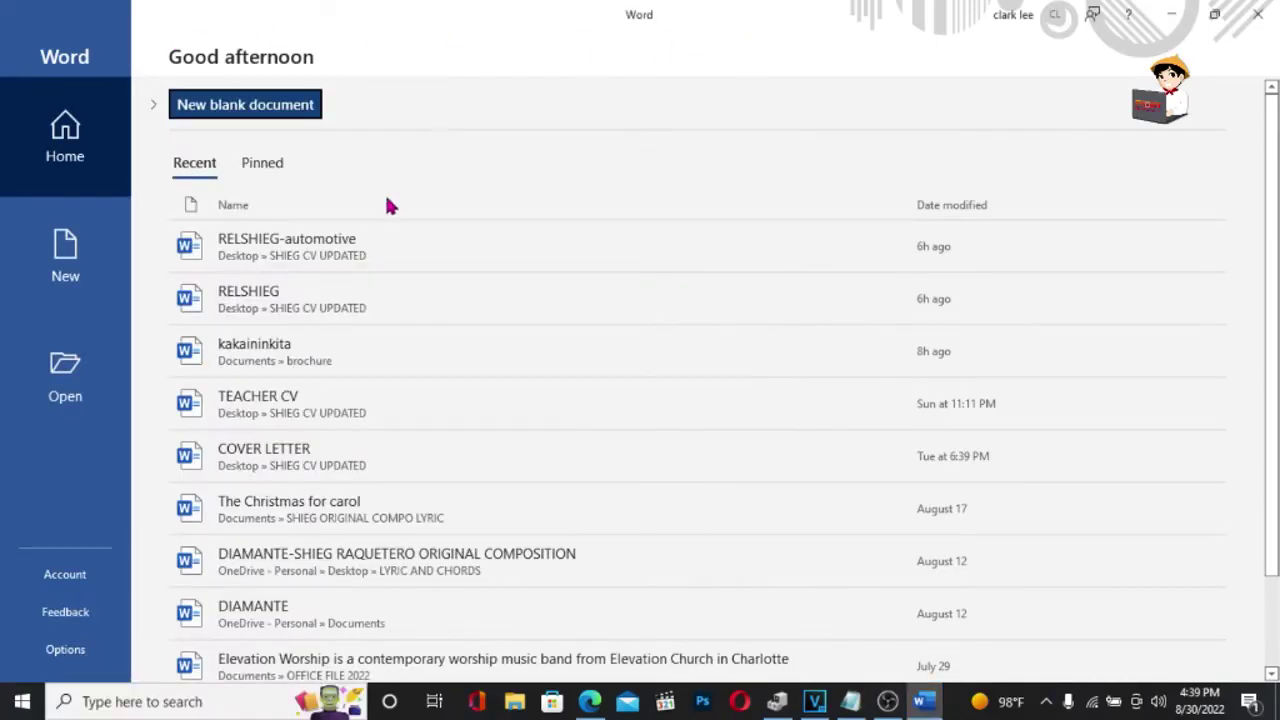
click(62, 285)
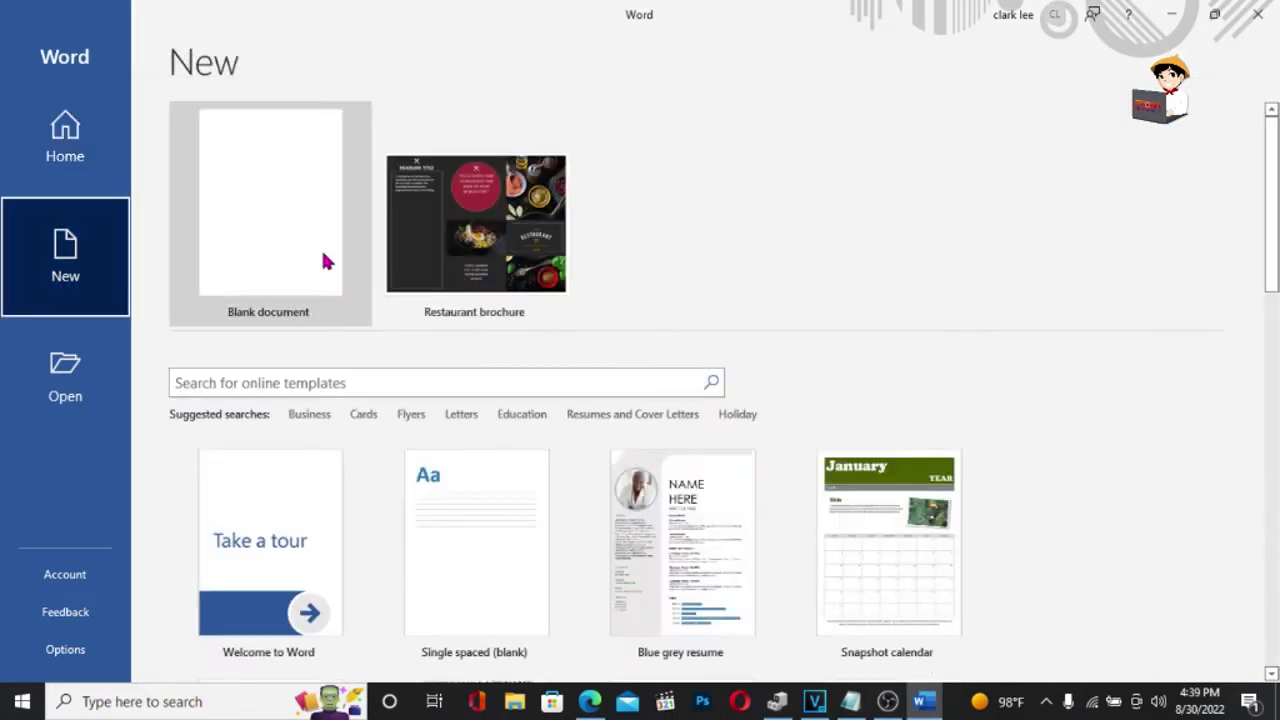
click(295, 275)
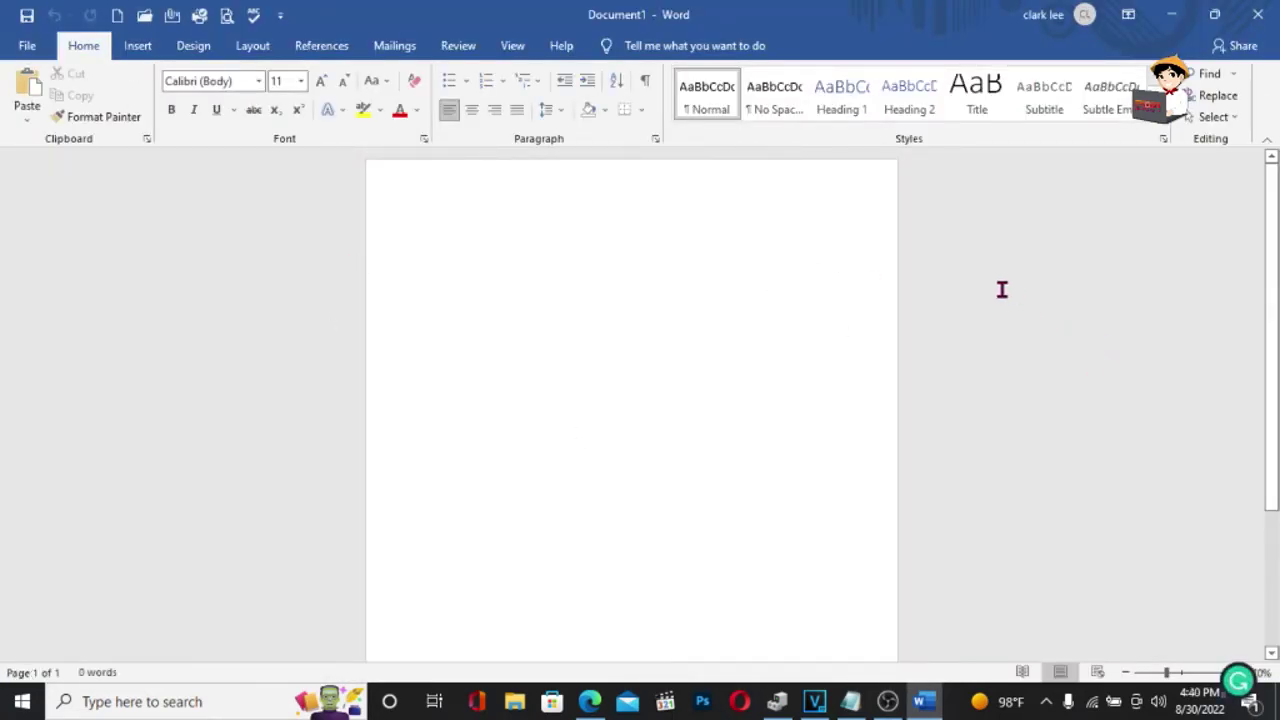
click(27, 45)
click(61, 652)
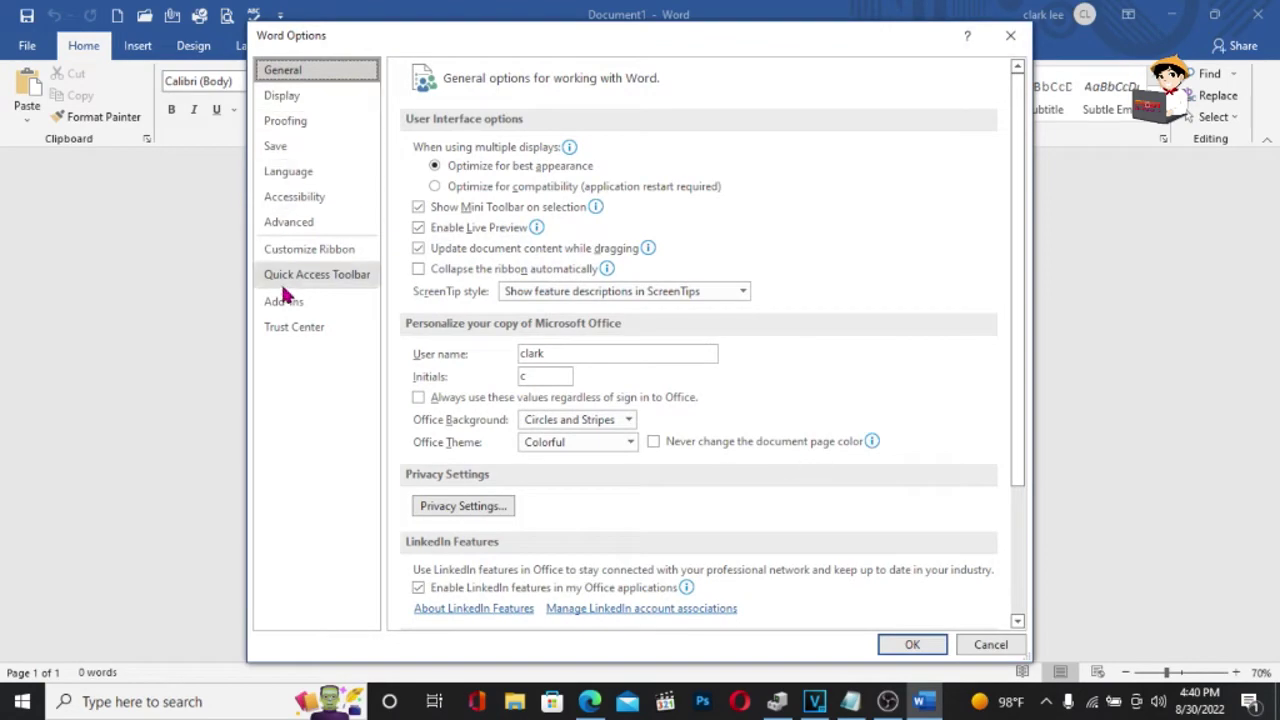
click(995, 650)
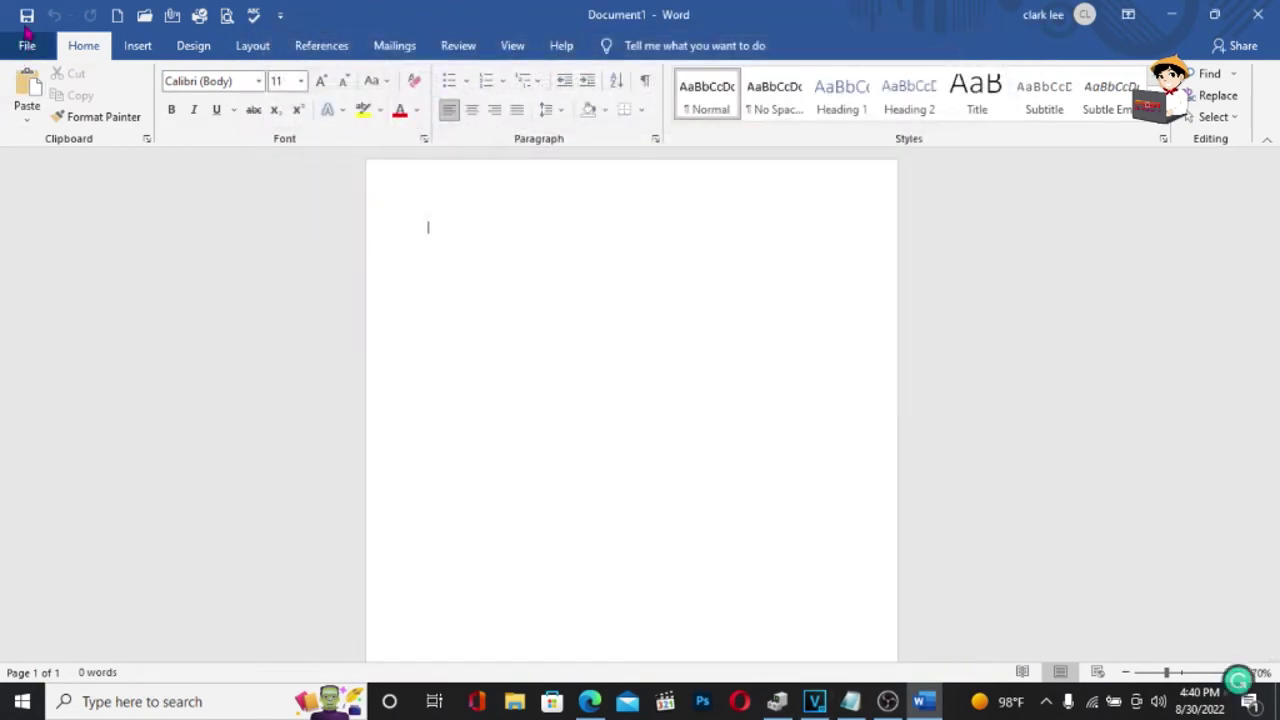
click(35, 50)
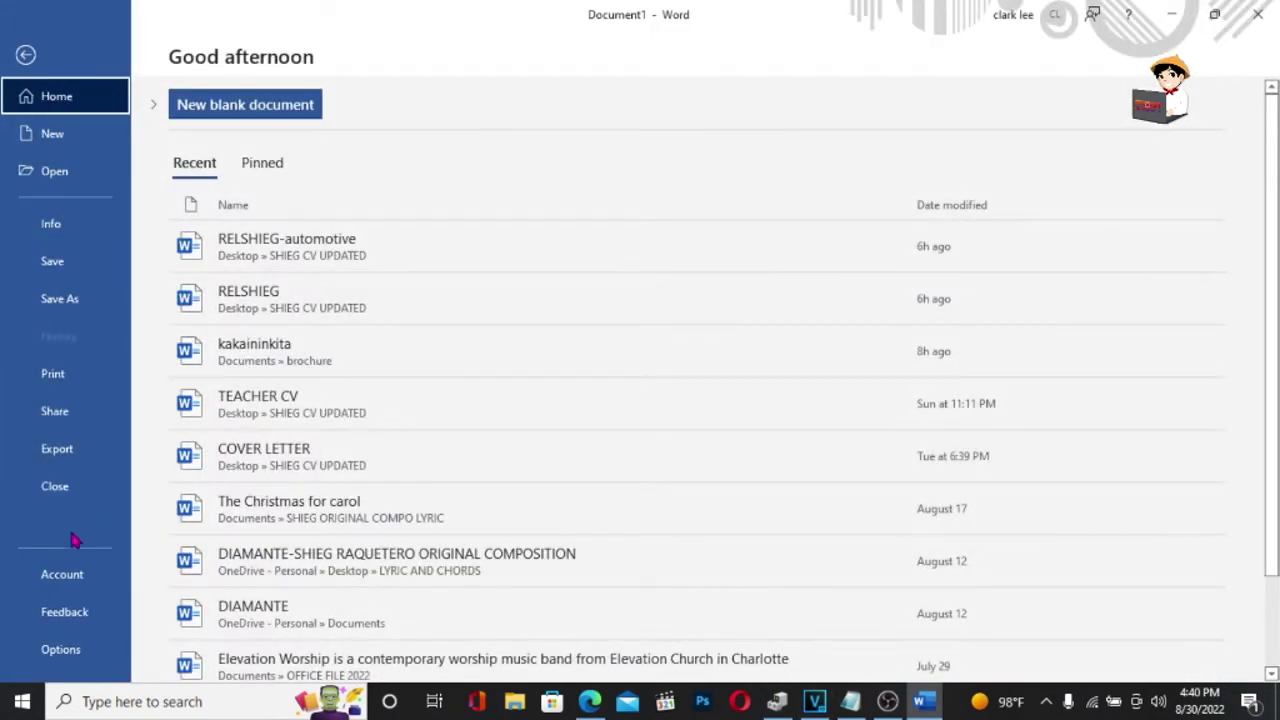
click(82, 588)
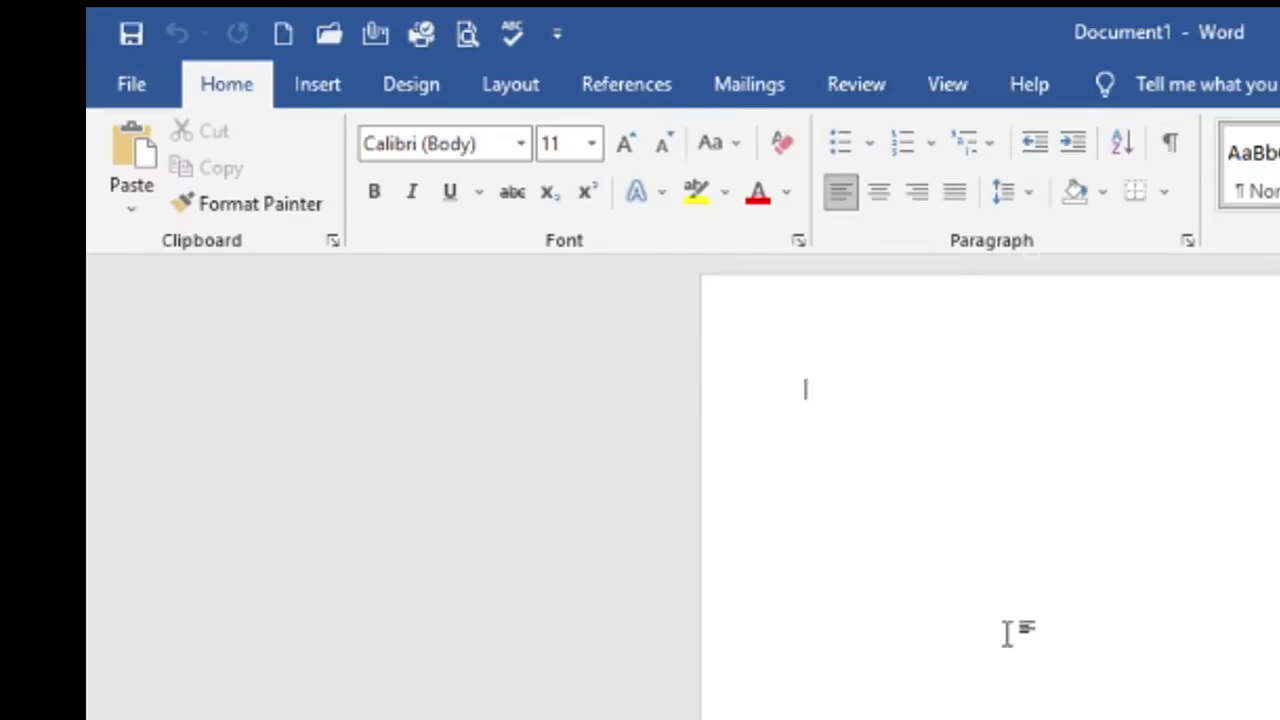
click(141, 88)
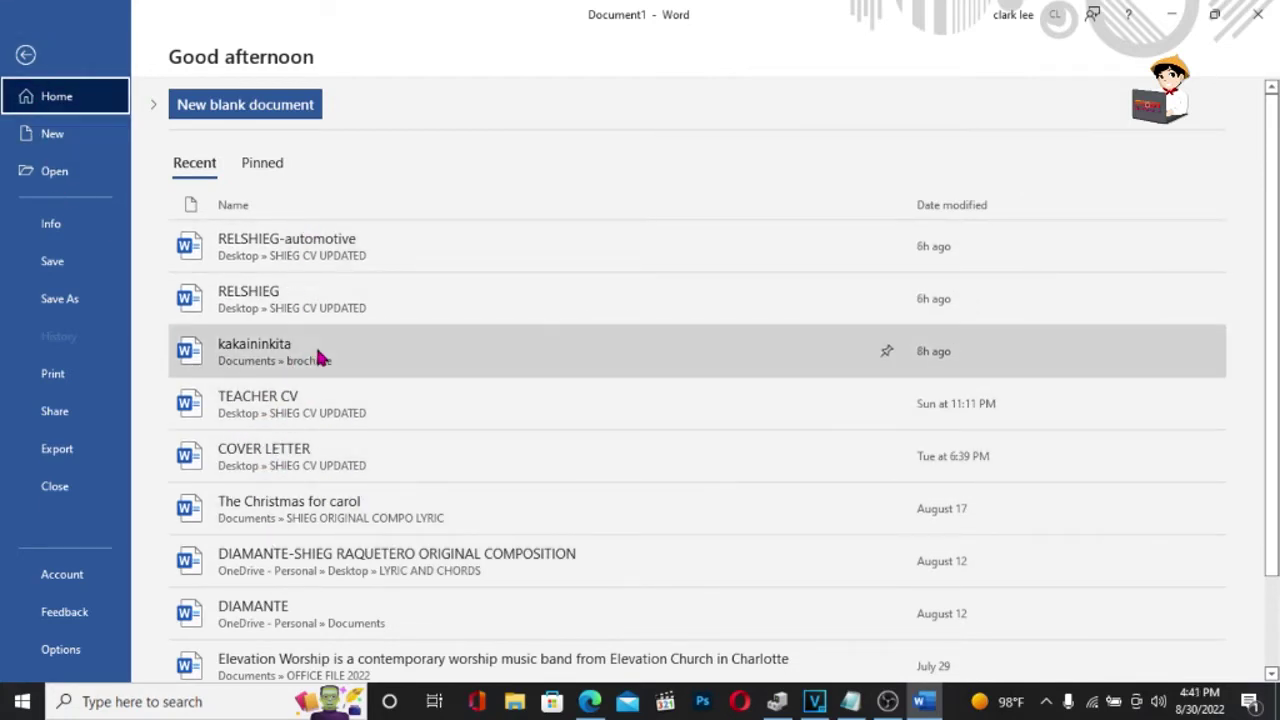
click(27, 55)
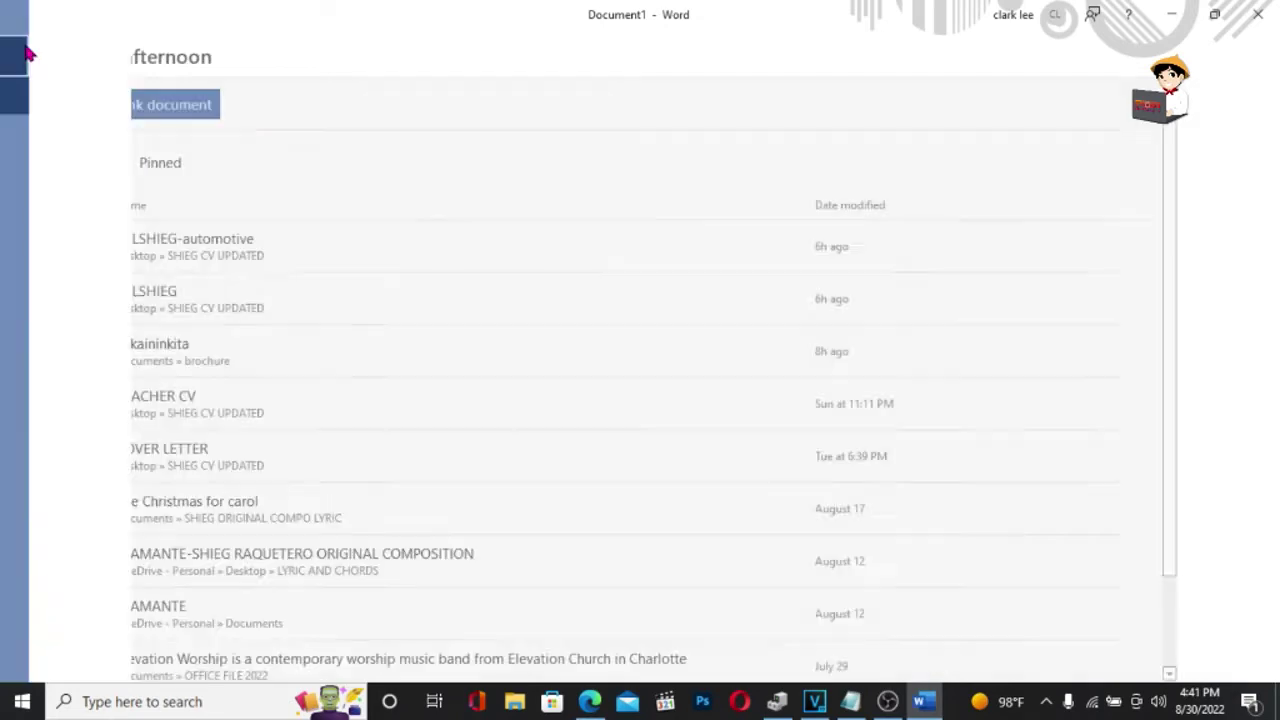
Open the DIAMANTE lyrics document from Word's recent files list.
click(42, 52)
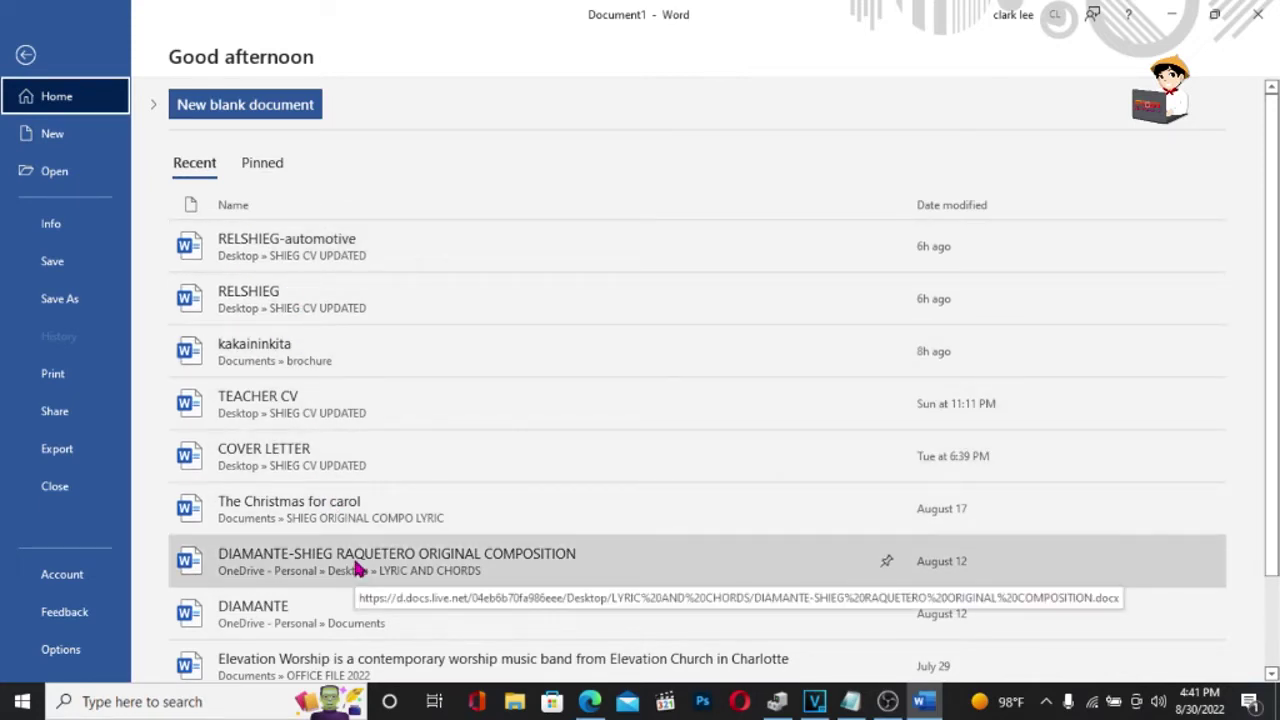
key(Escape)
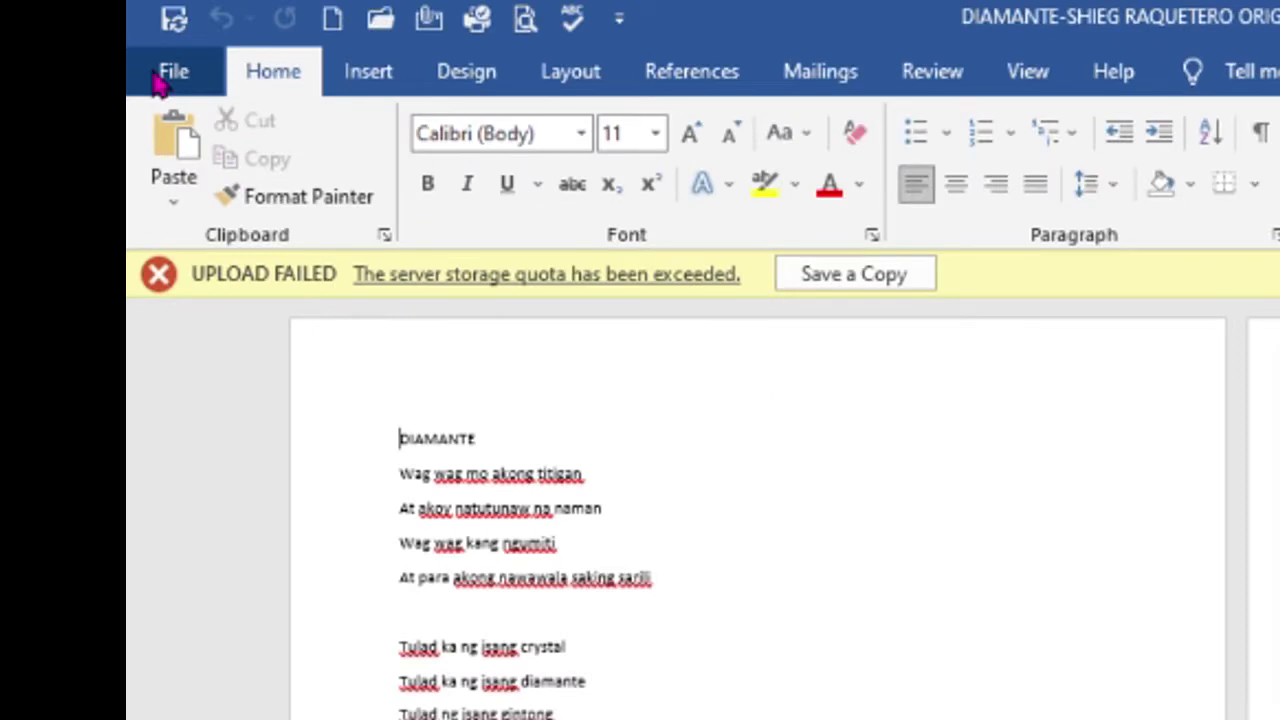
click(165, 78)
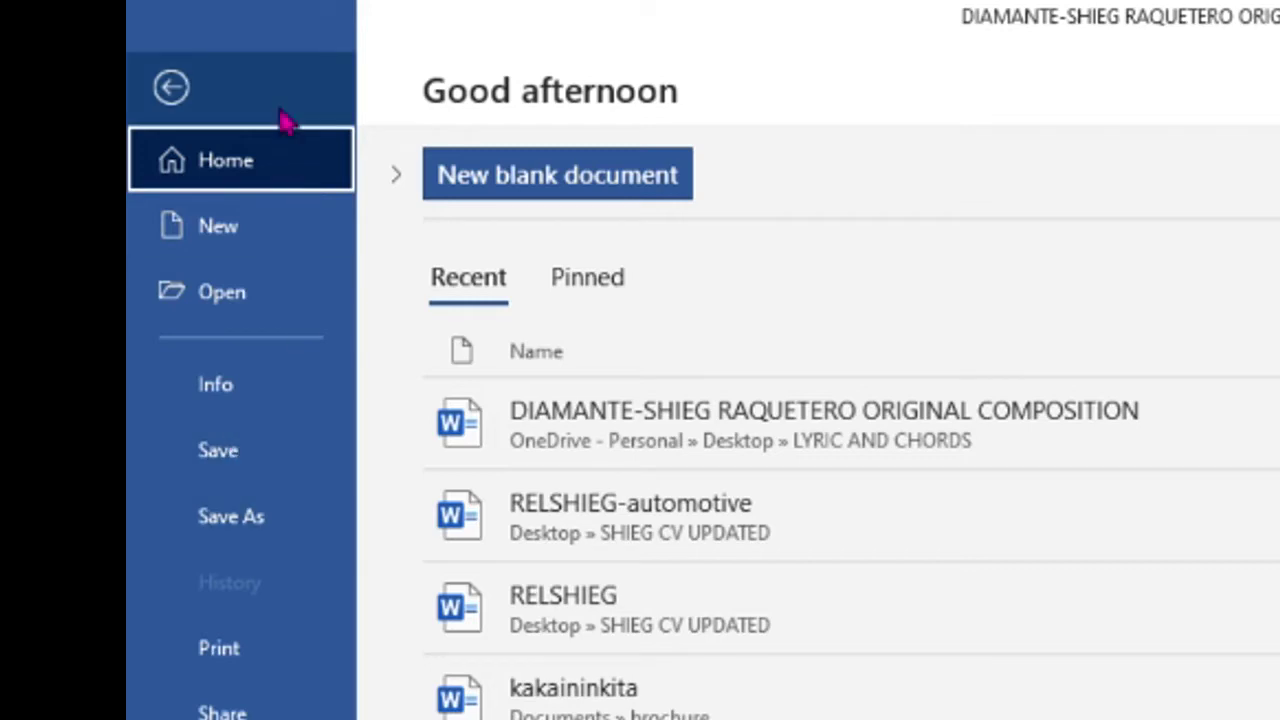
click(171, 90)
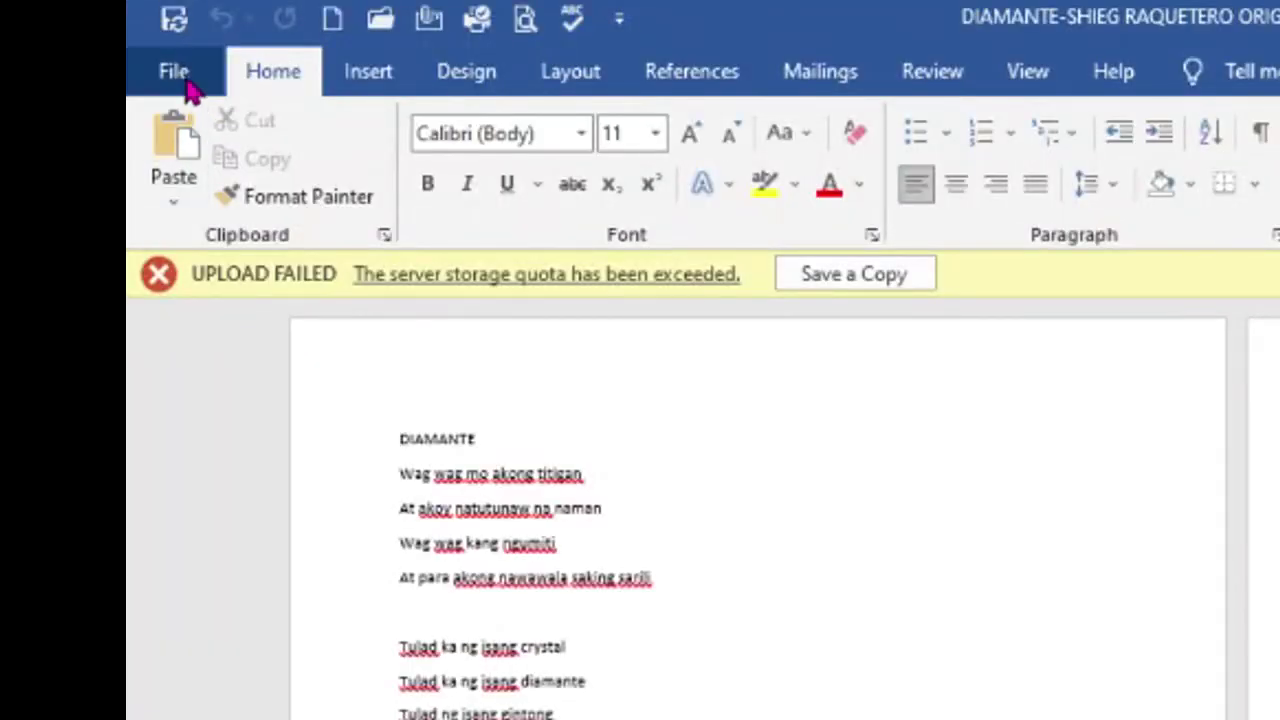
Start Save As on this computer and browse to the Documents folder.
click(180, 78)
click(296, 535)
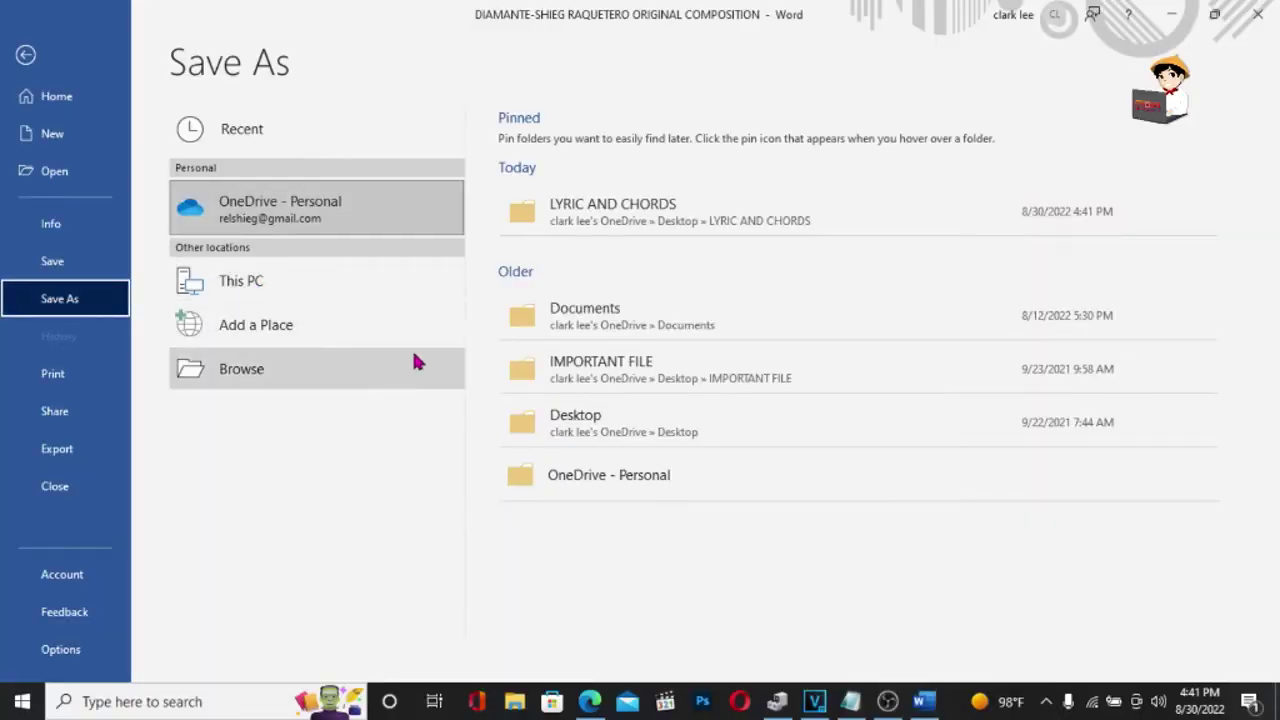
click(355, 287)
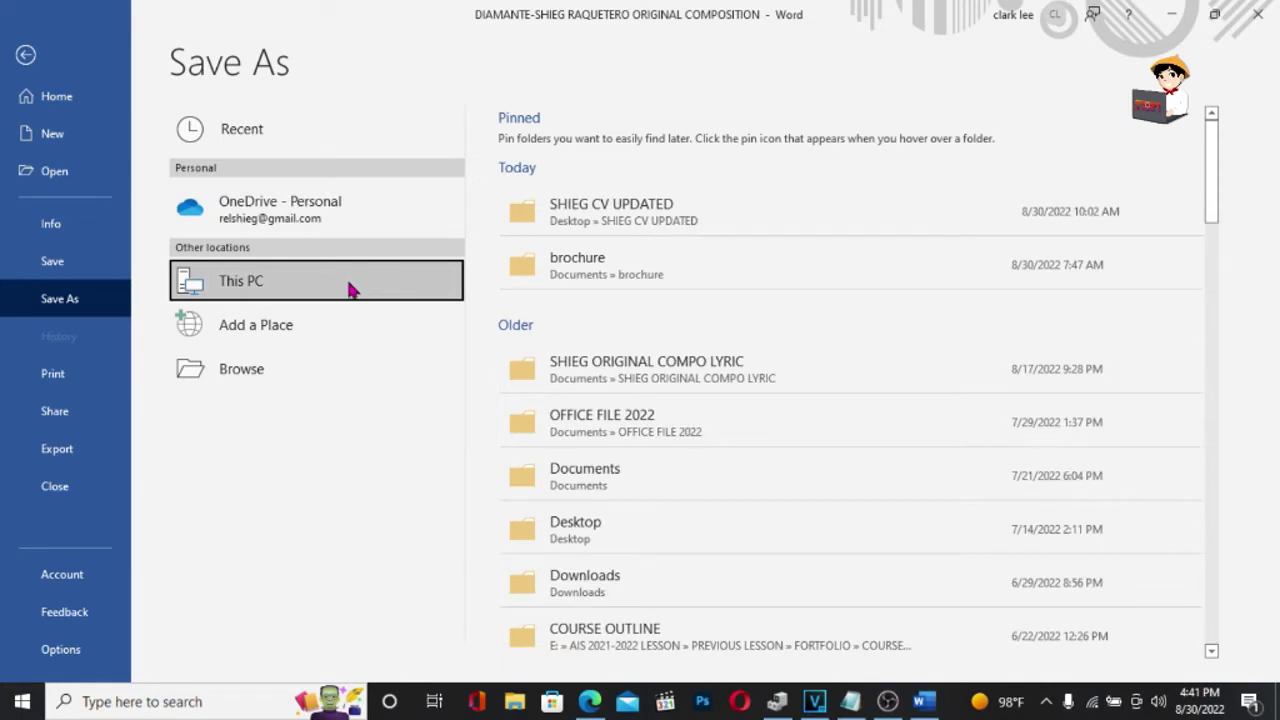
click(214, 368)
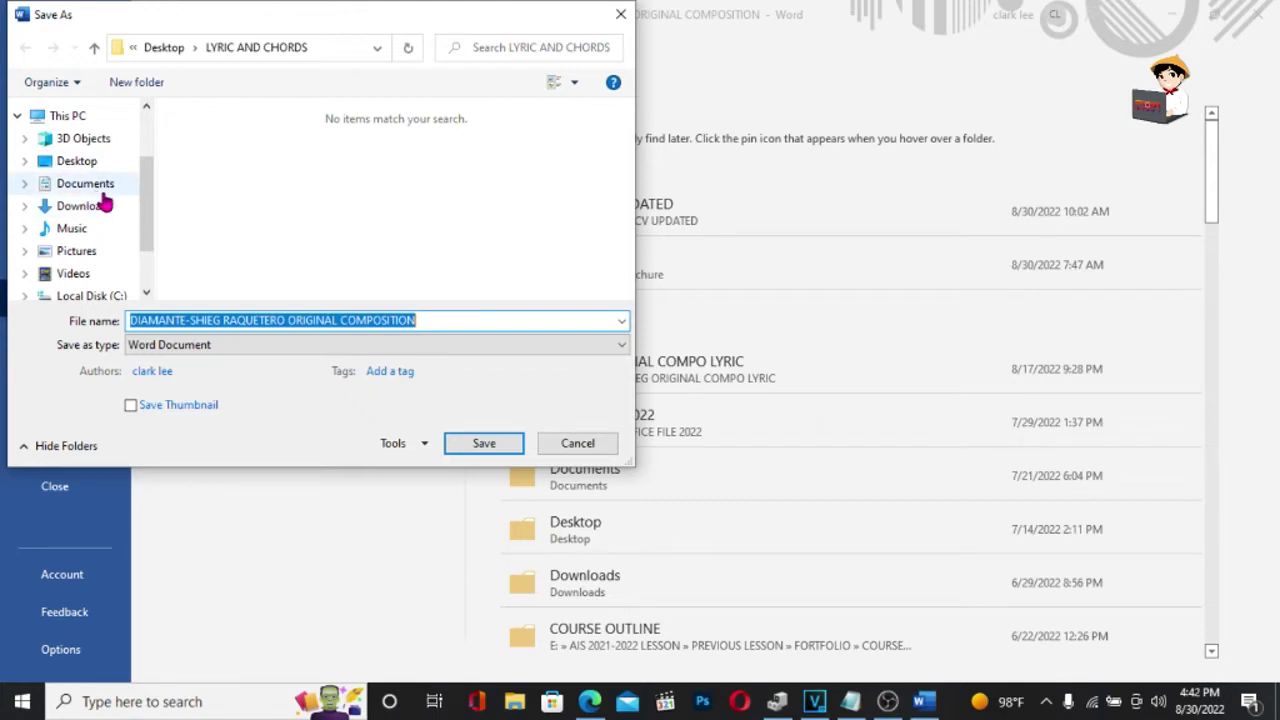
click(108, 185)
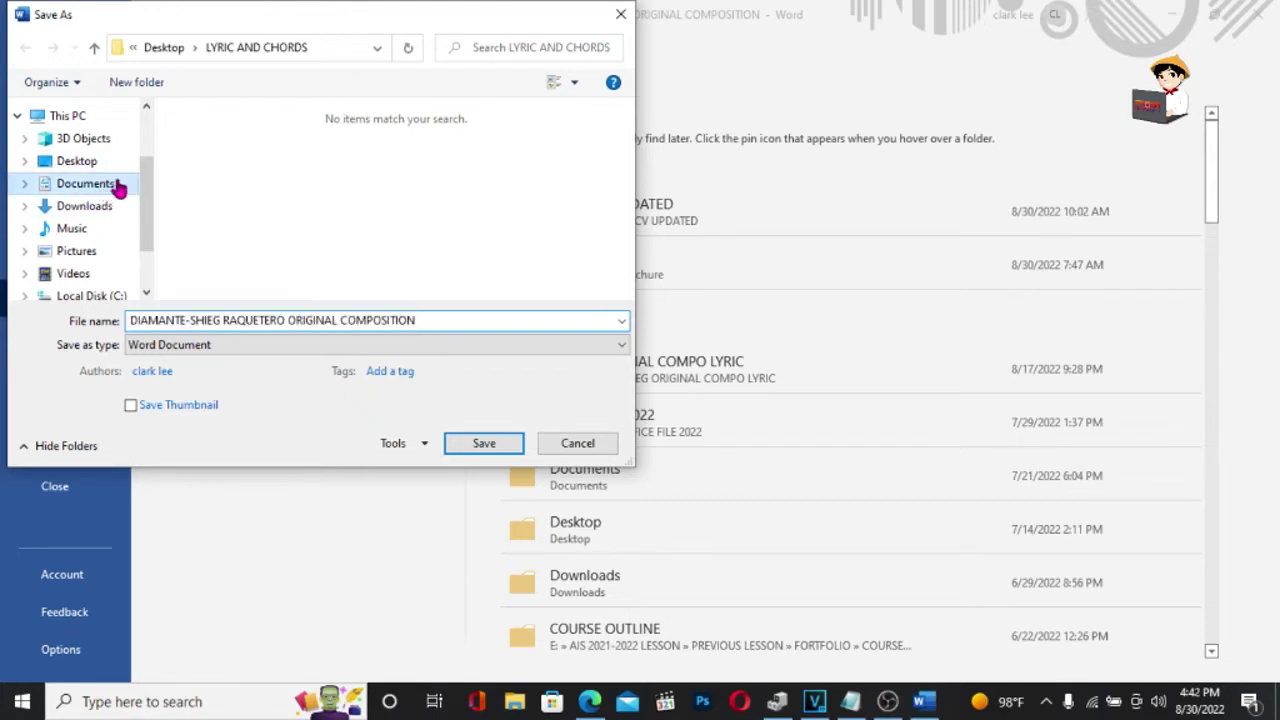
Create an EXAMPLE FILE folder in Documents and save the lyrics document inside it.
click(150, 88)
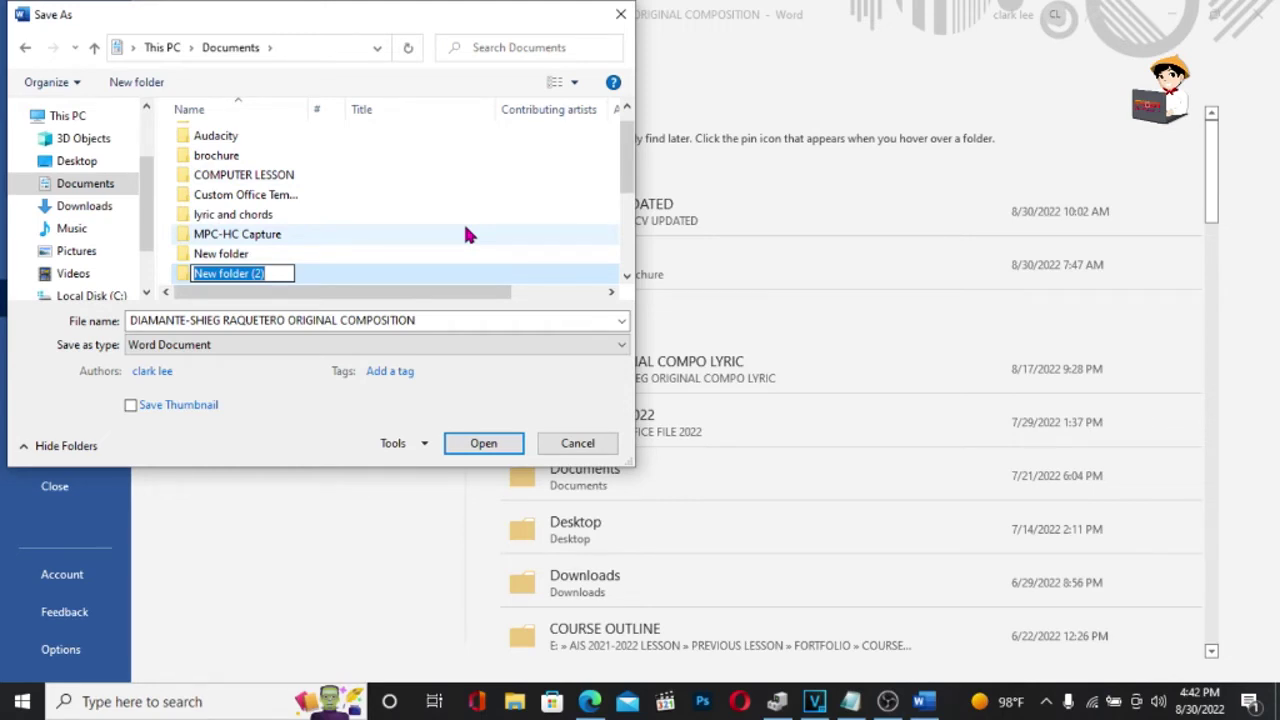
text(my)
key(BackSpace)
key(BackSpace)
key(BackSpace)
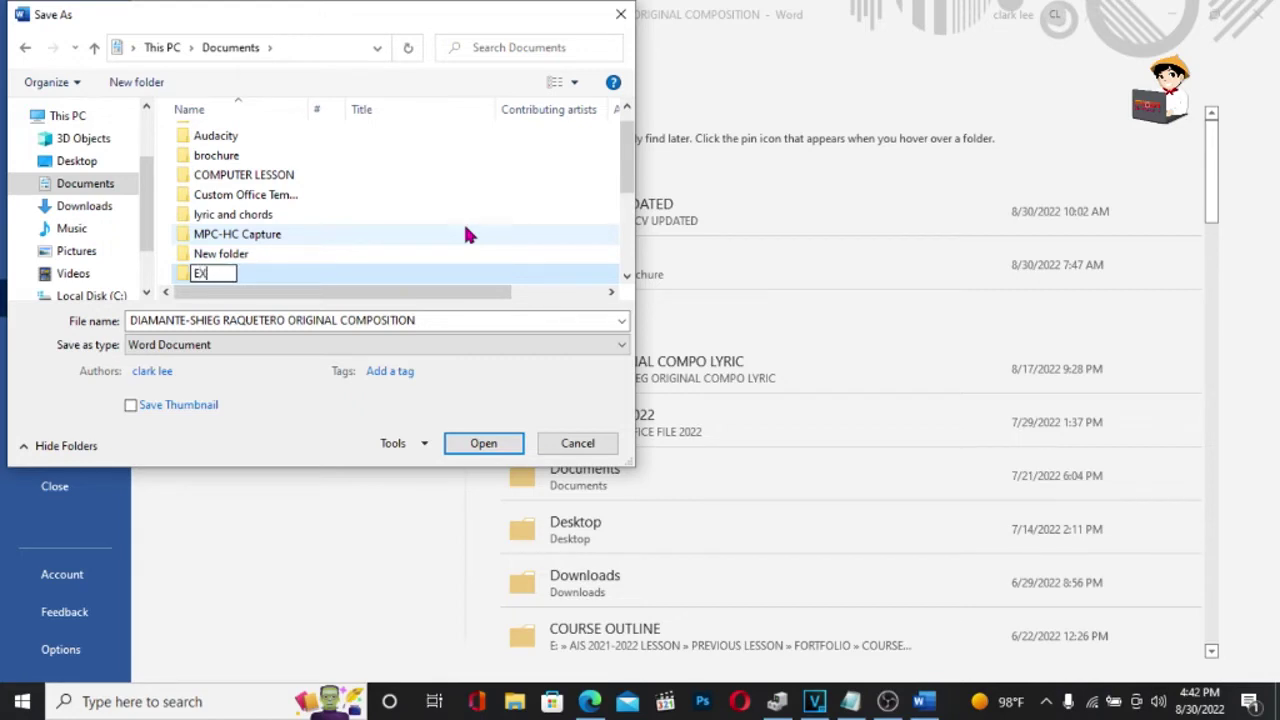
text(AMPLE FILE)
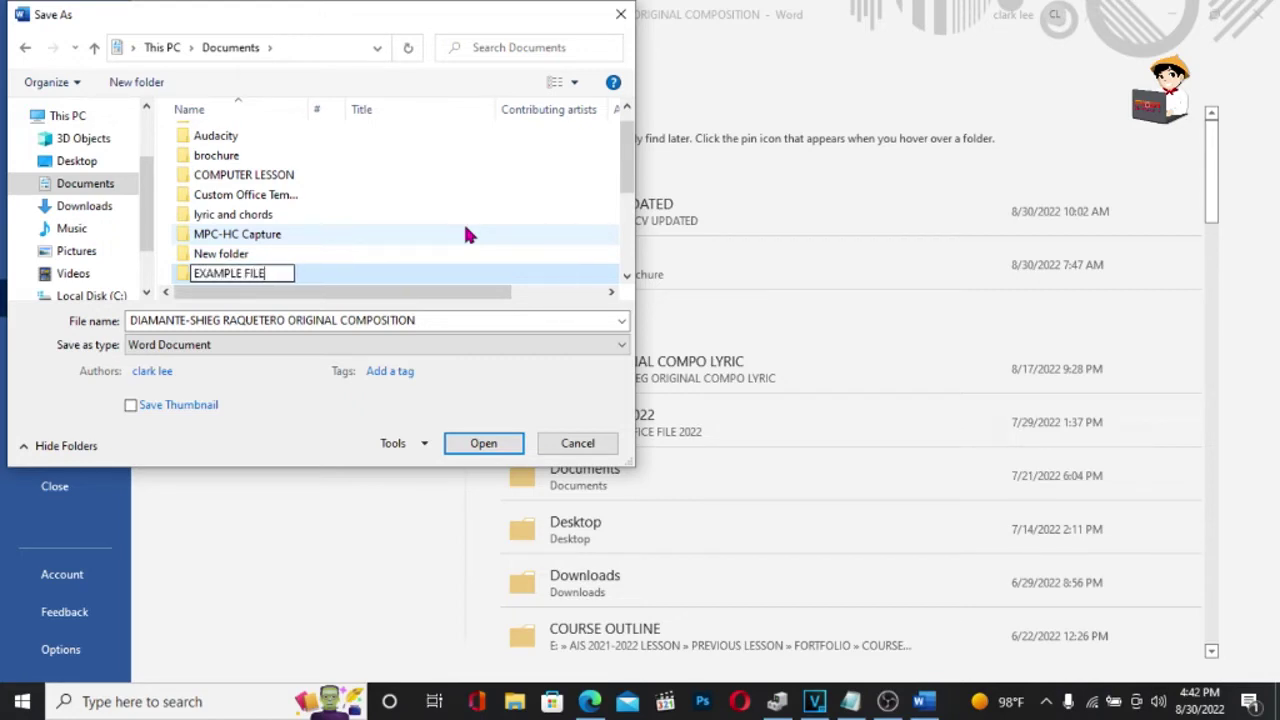
double_click(352, 283)
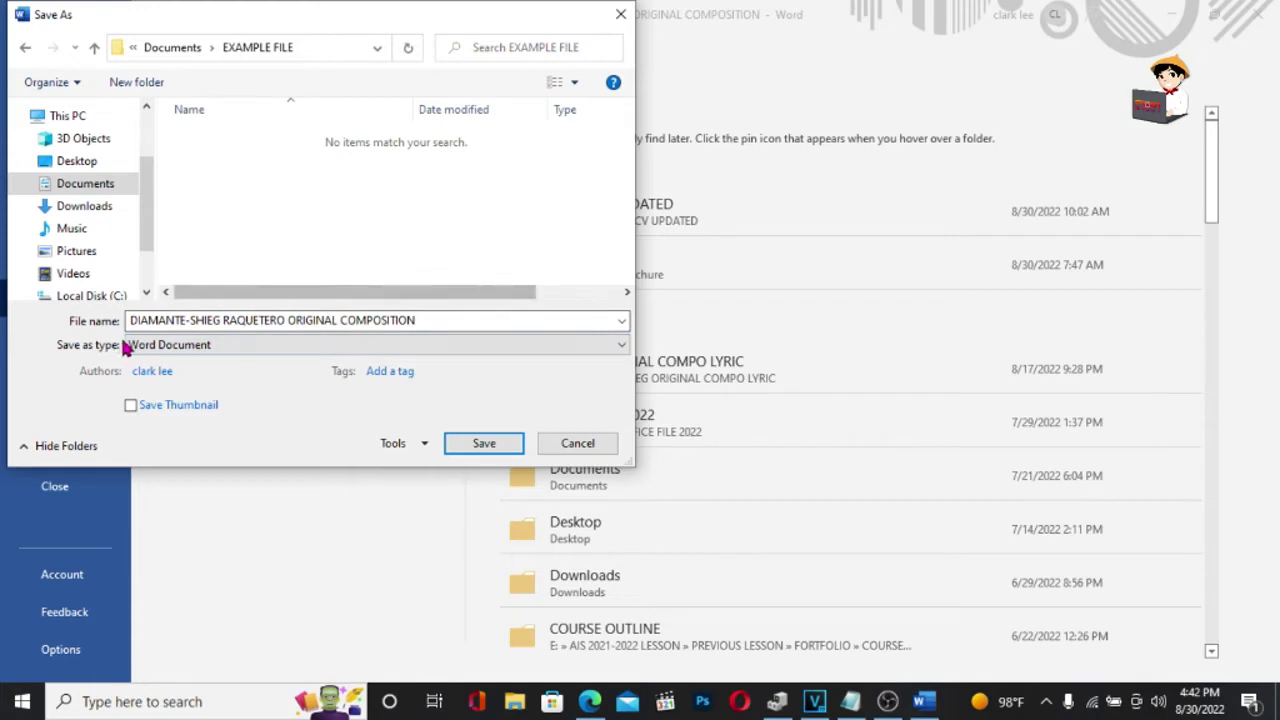
key(ctrl+a)
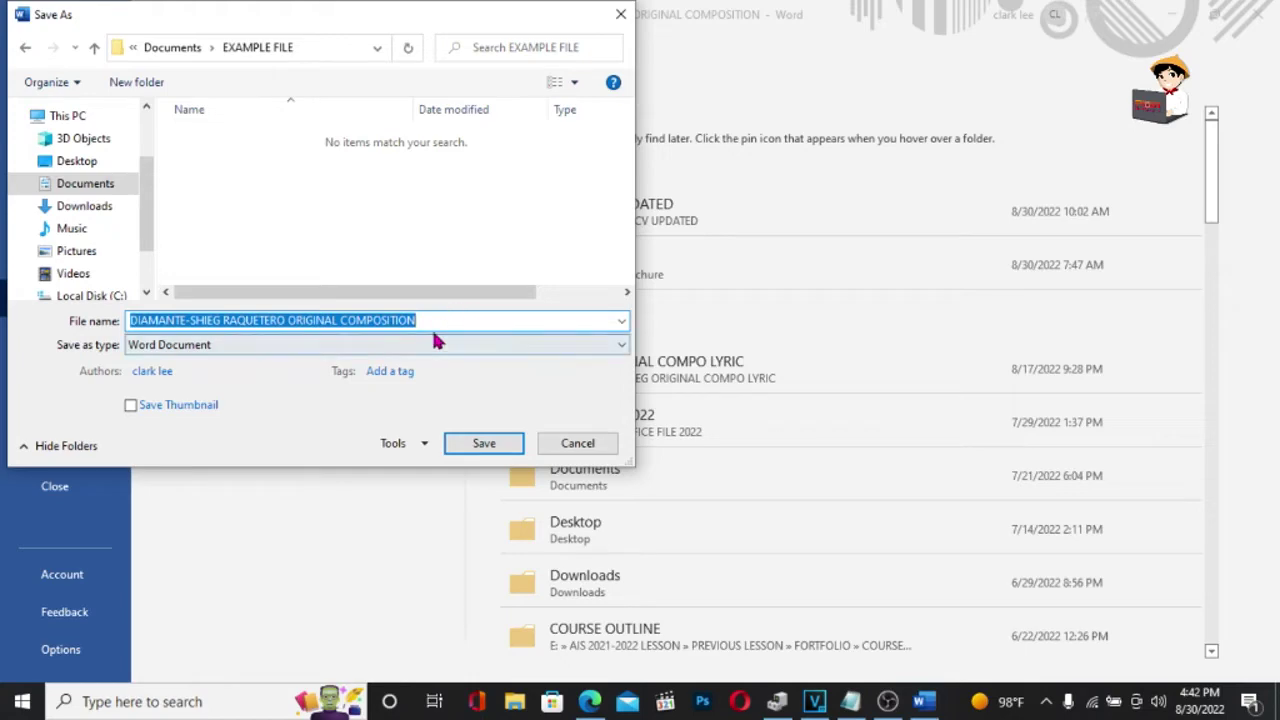
click(483, 444)
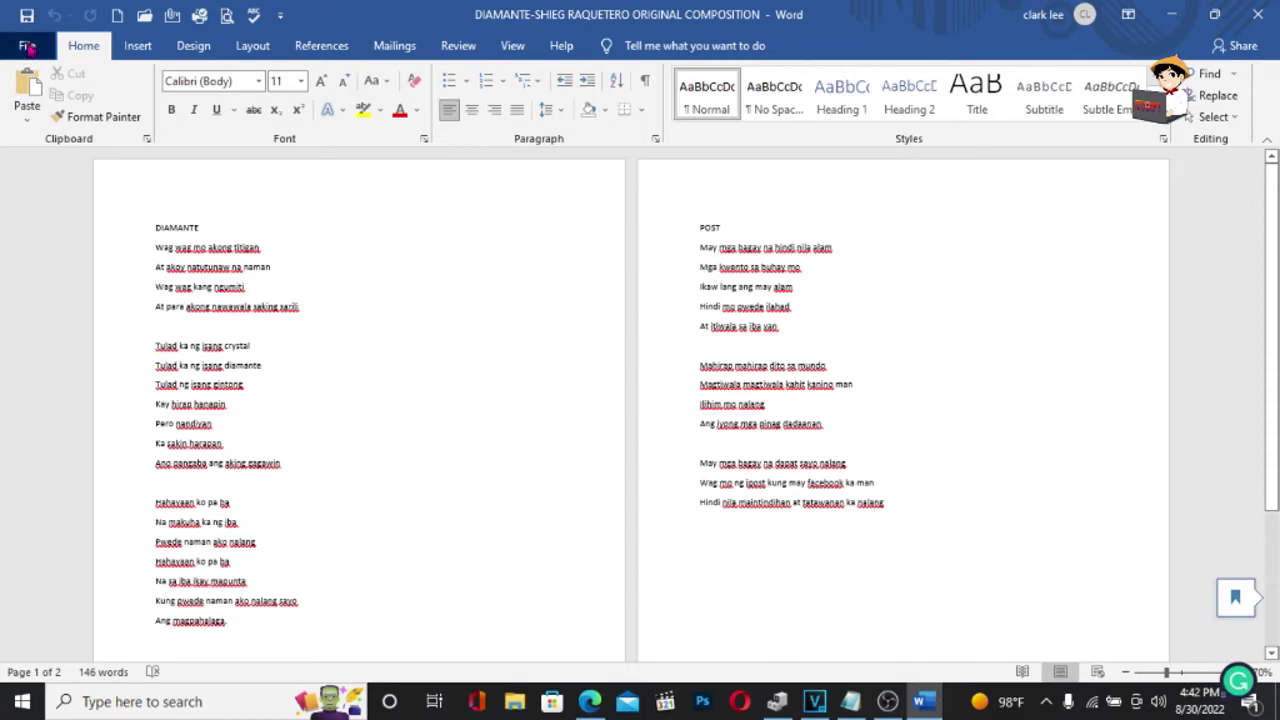
Create blank Document2 and type the line 'God gave me you'.
click(27, 46)
click(57, 136)
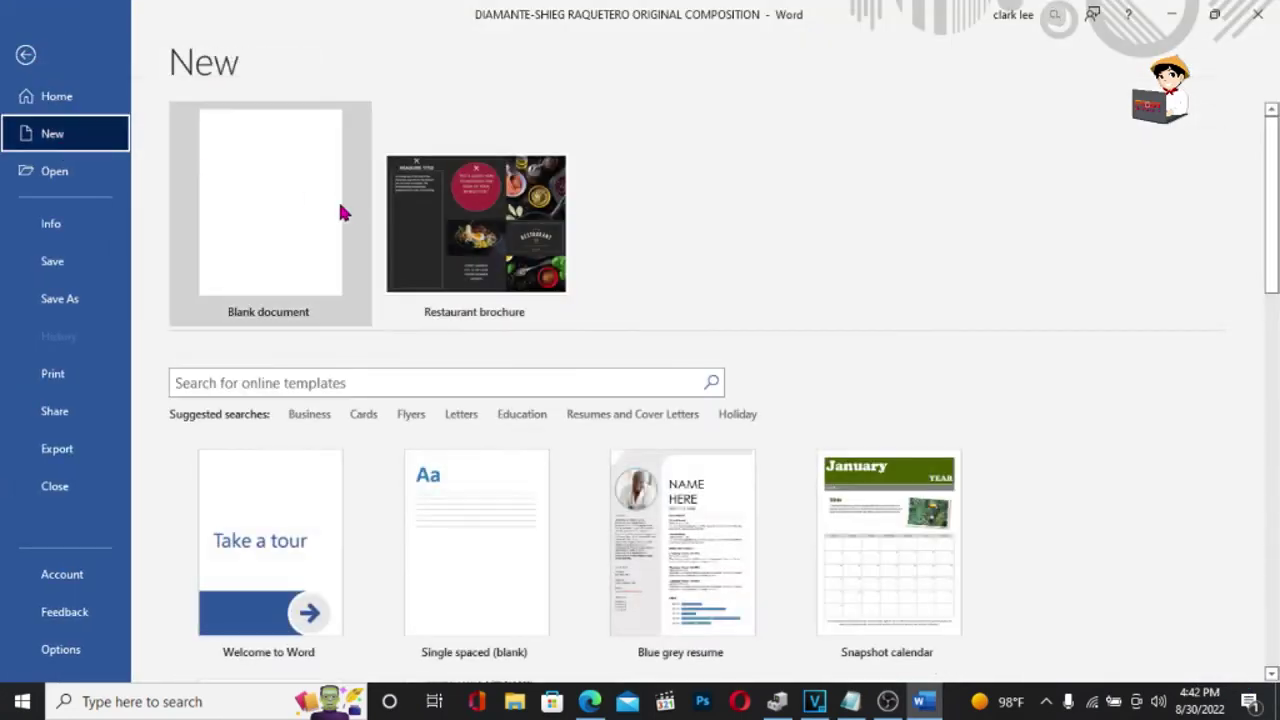
click(277, 223)
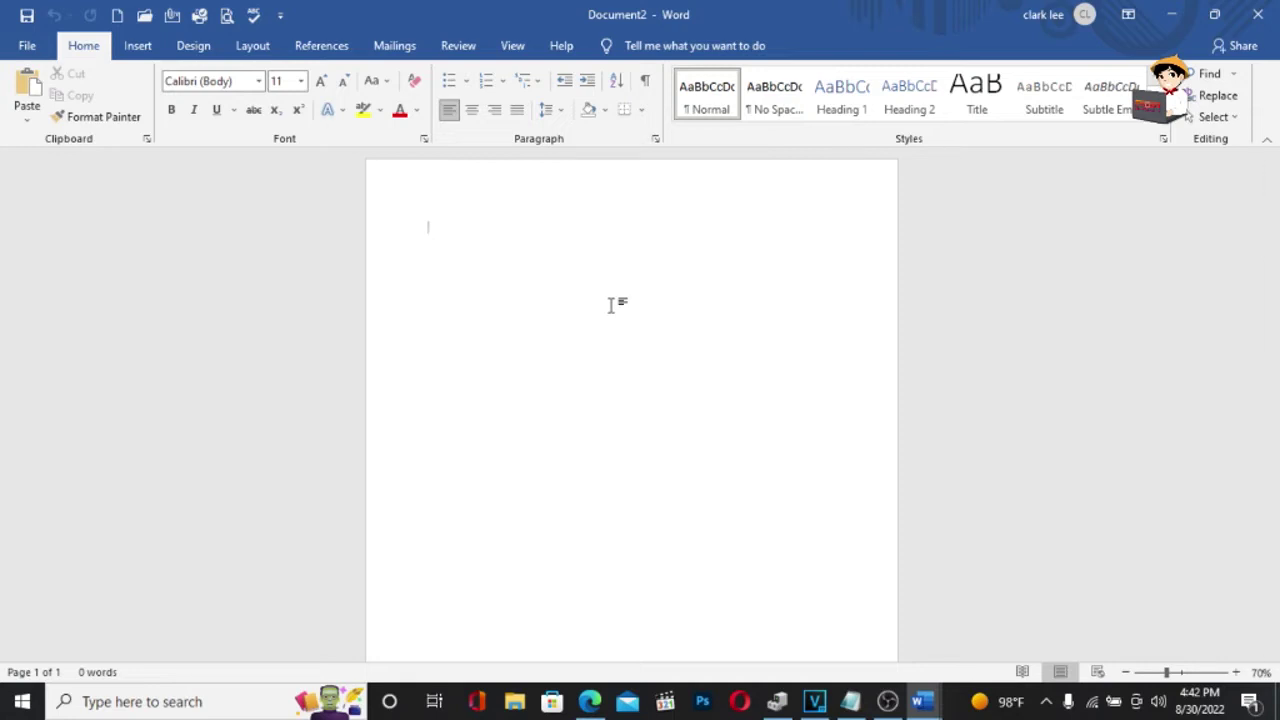
text(a)
text(od)
text(fav)
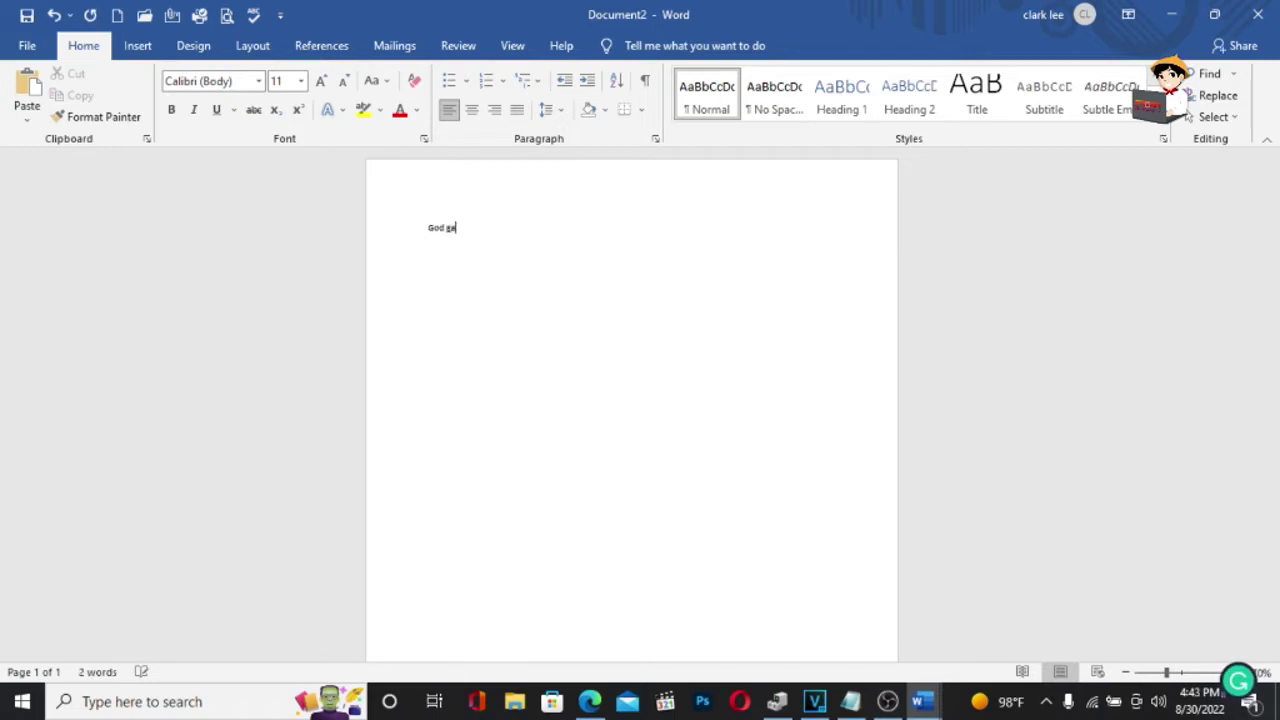
text(me you)
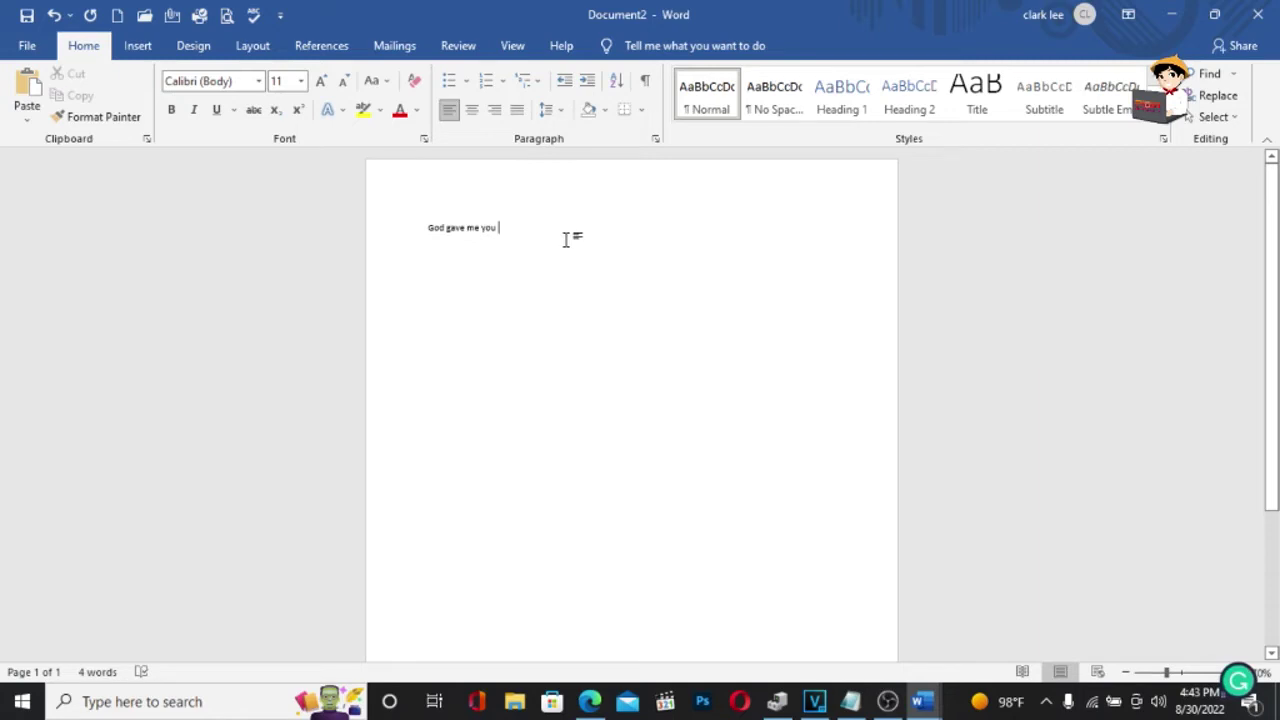
drag(546, 220, 306, 206)
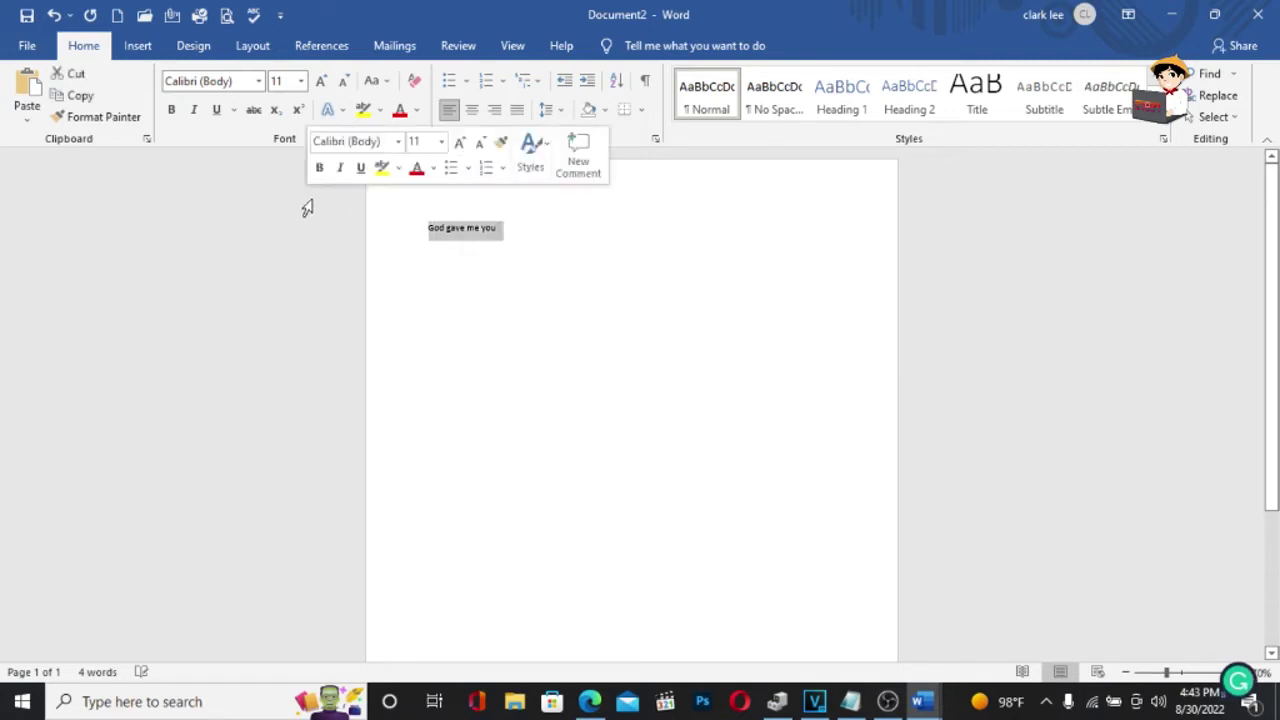
Select the 'God gave me you' line and set its font size to 48.
click(495, 222)
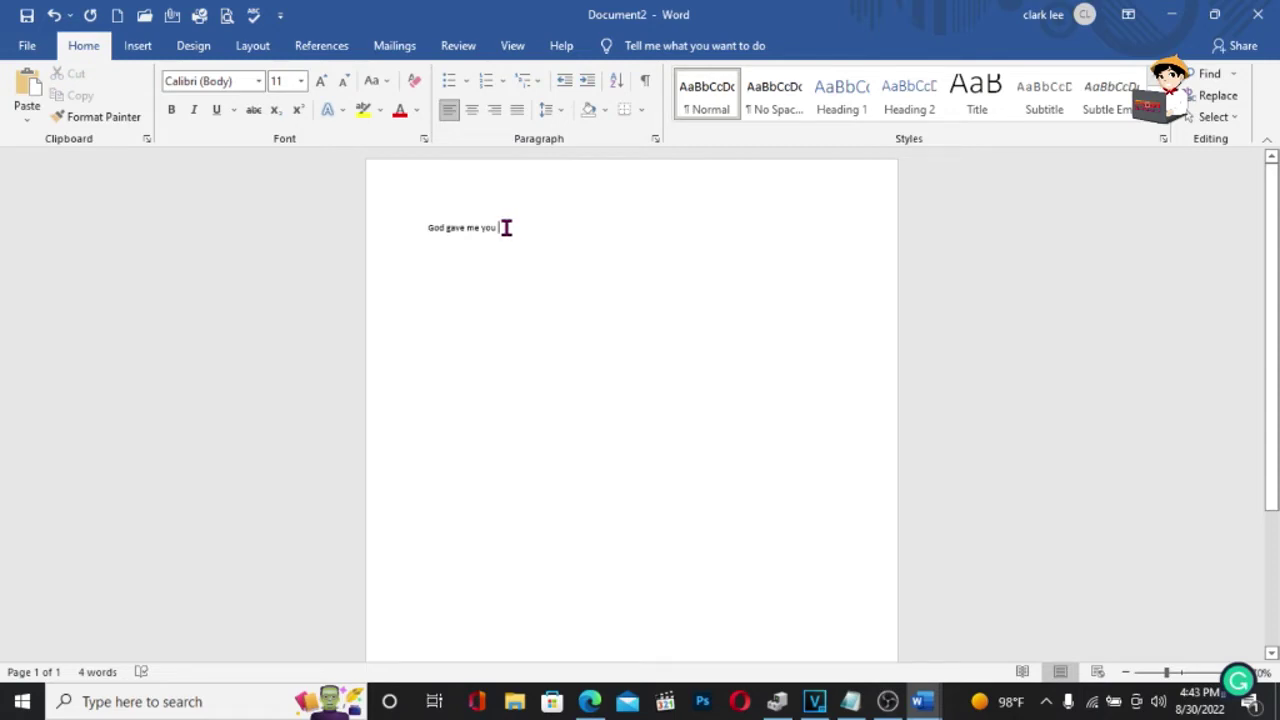
drag(506, 228, 396, 228)
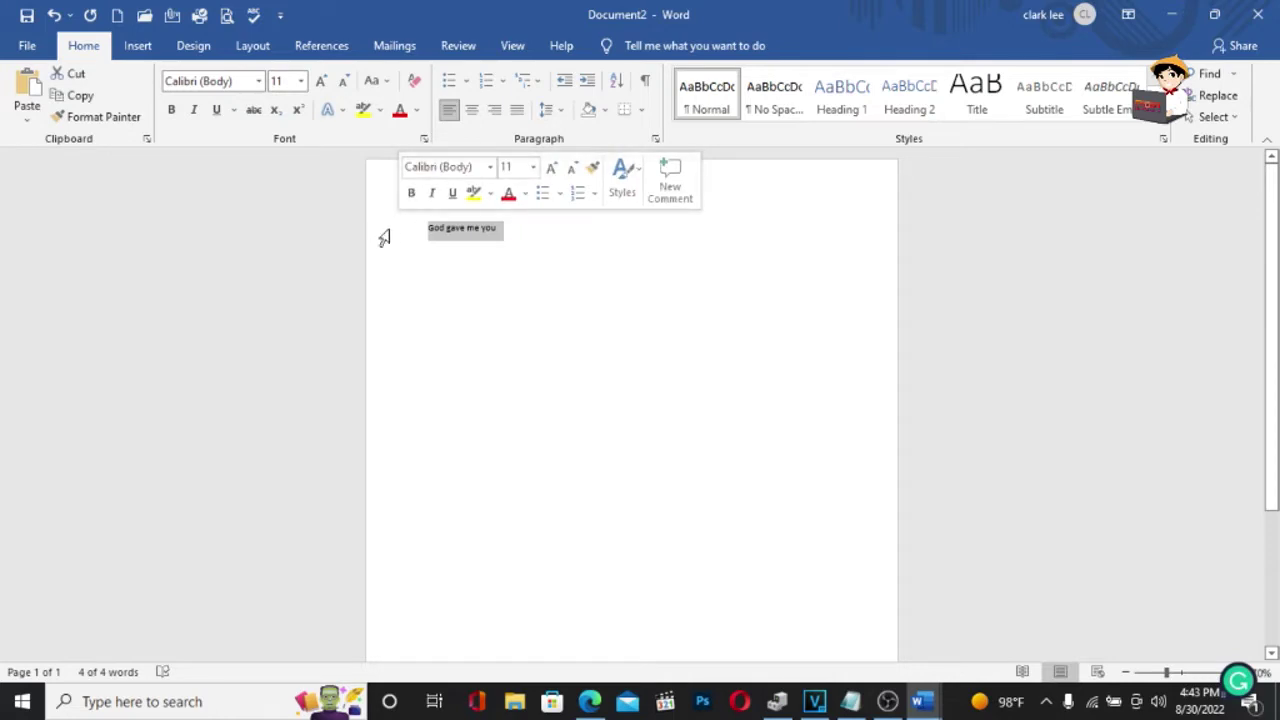
click(510, 230)
mouse_move(500, 227)
mouse_down()
mouse_move(394, 214)
mouse_move(371, 226)
mouse_up()
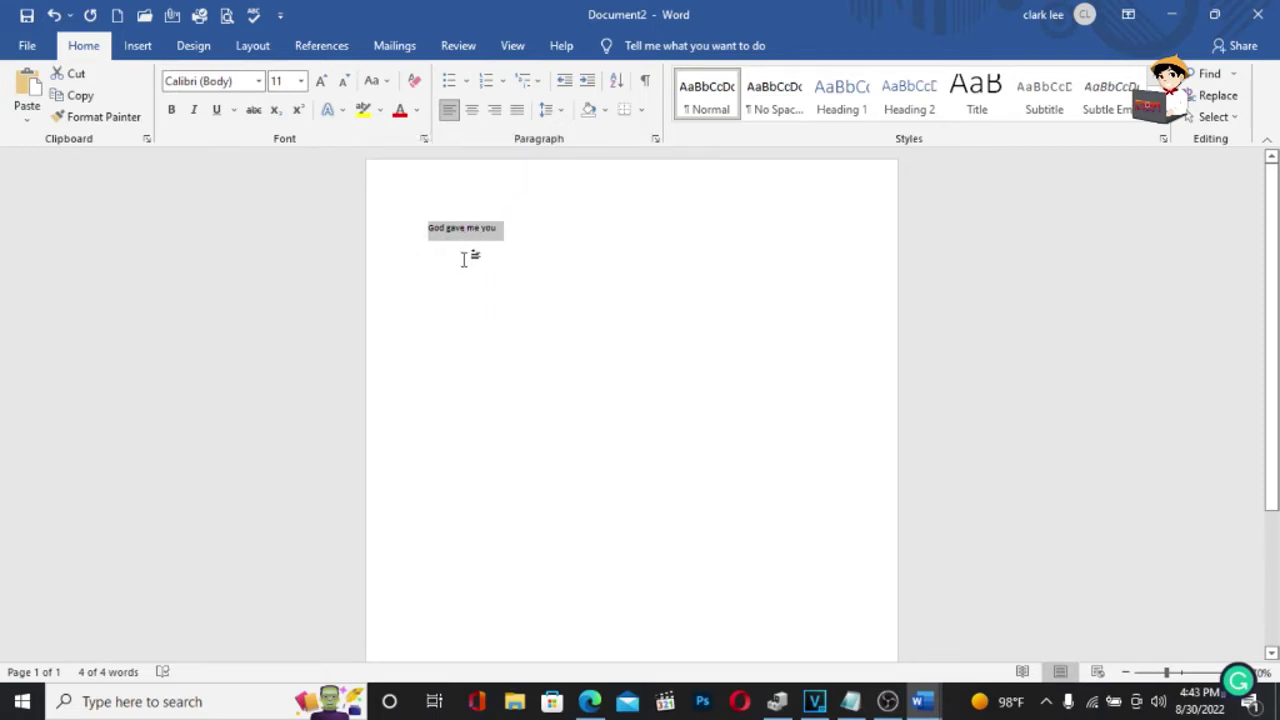
click(301, 82)
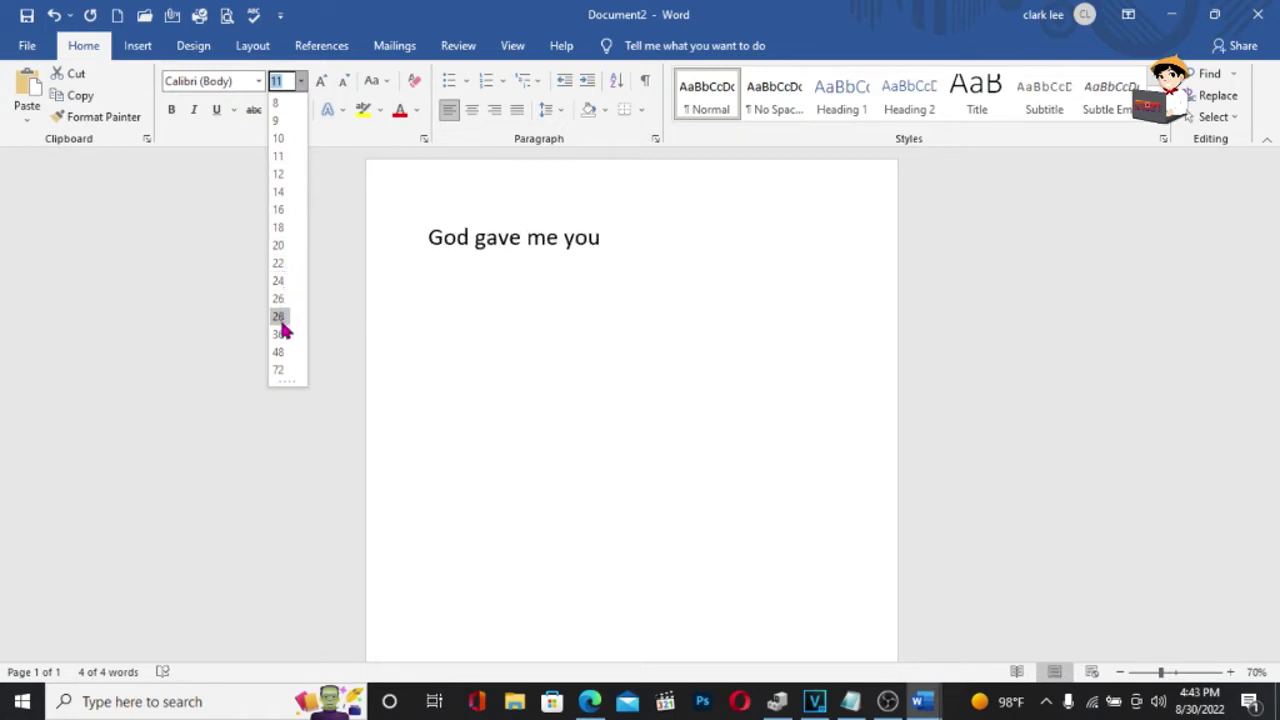
click(279, 354)
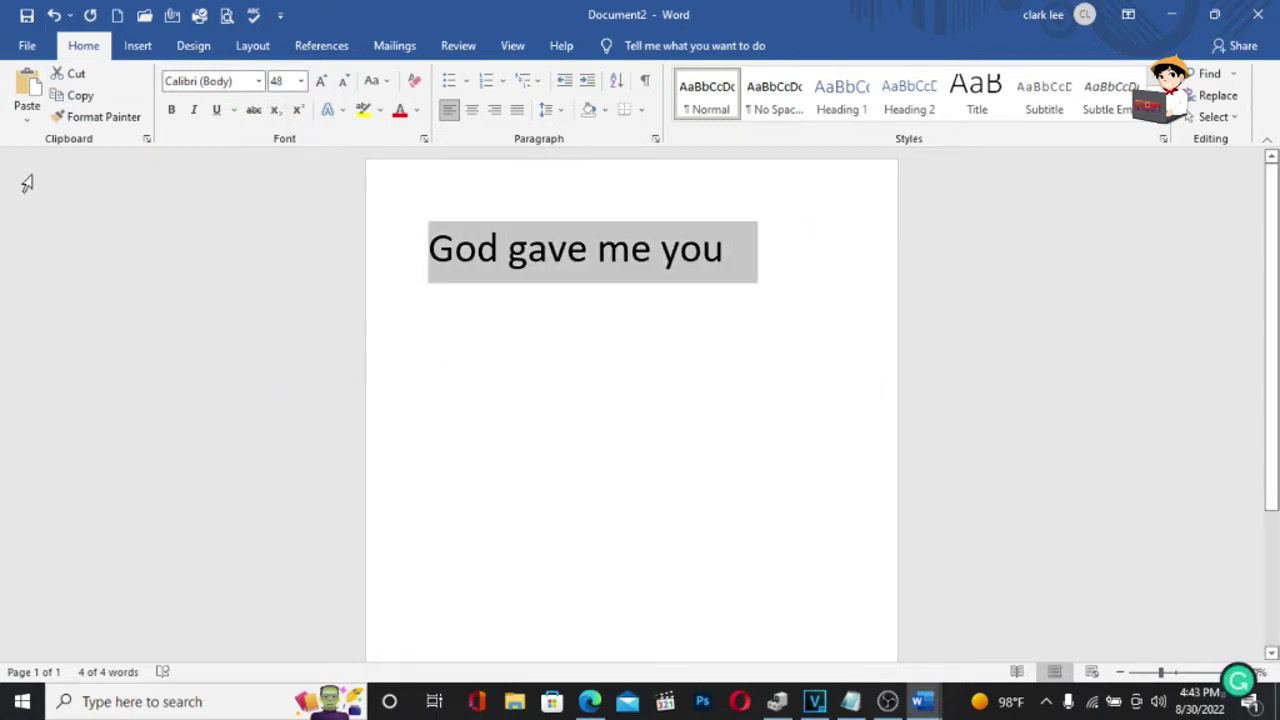
Try growing and shrinking the font, then settle the line at 36 pt.
click(331, 84)
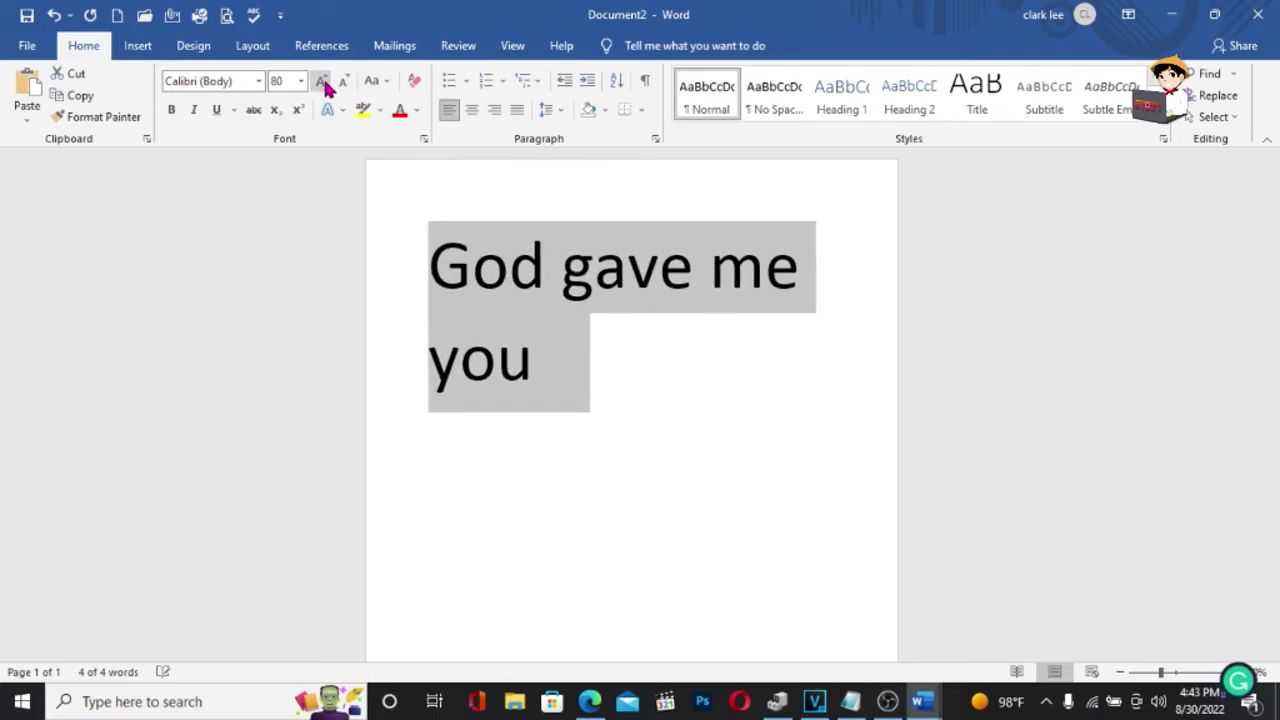
click(331, 84)
click(331, 84)
click(331, 84)
click(348, 86)
click(348, 86)
click(348, 86)
click(348, 86)
click(348, 86)
click(348, 86)
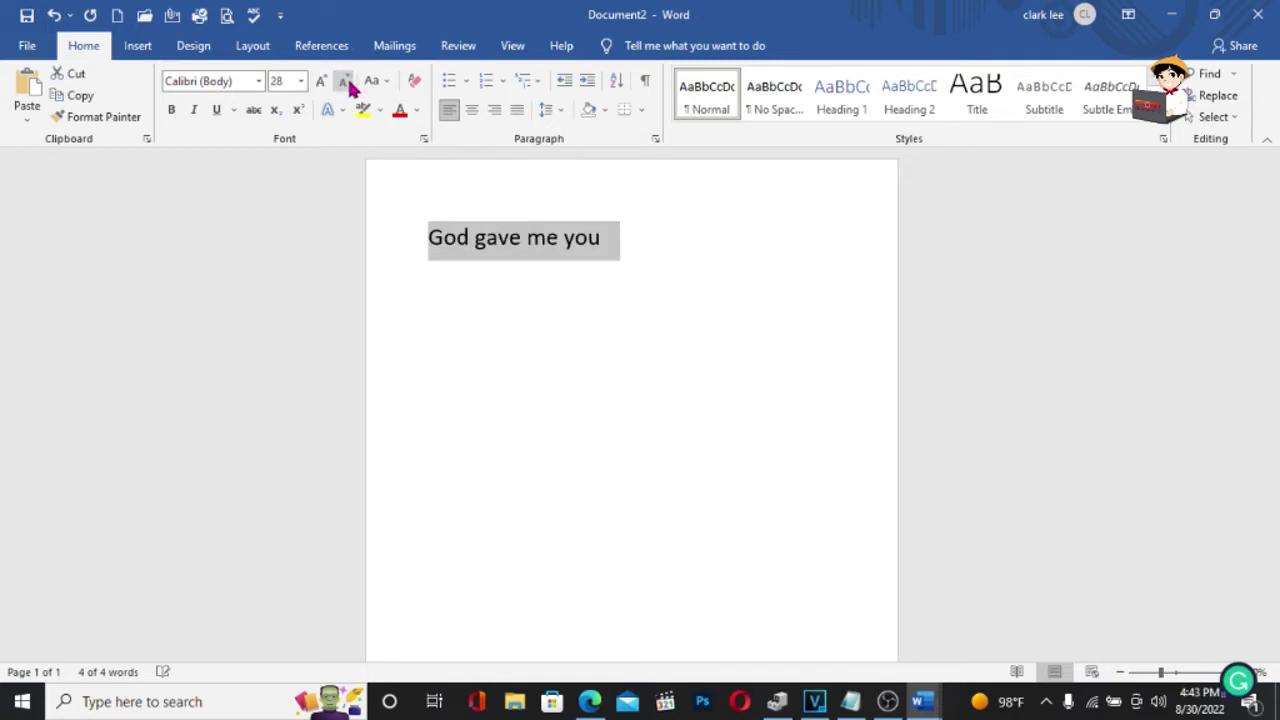
click(320, 81)
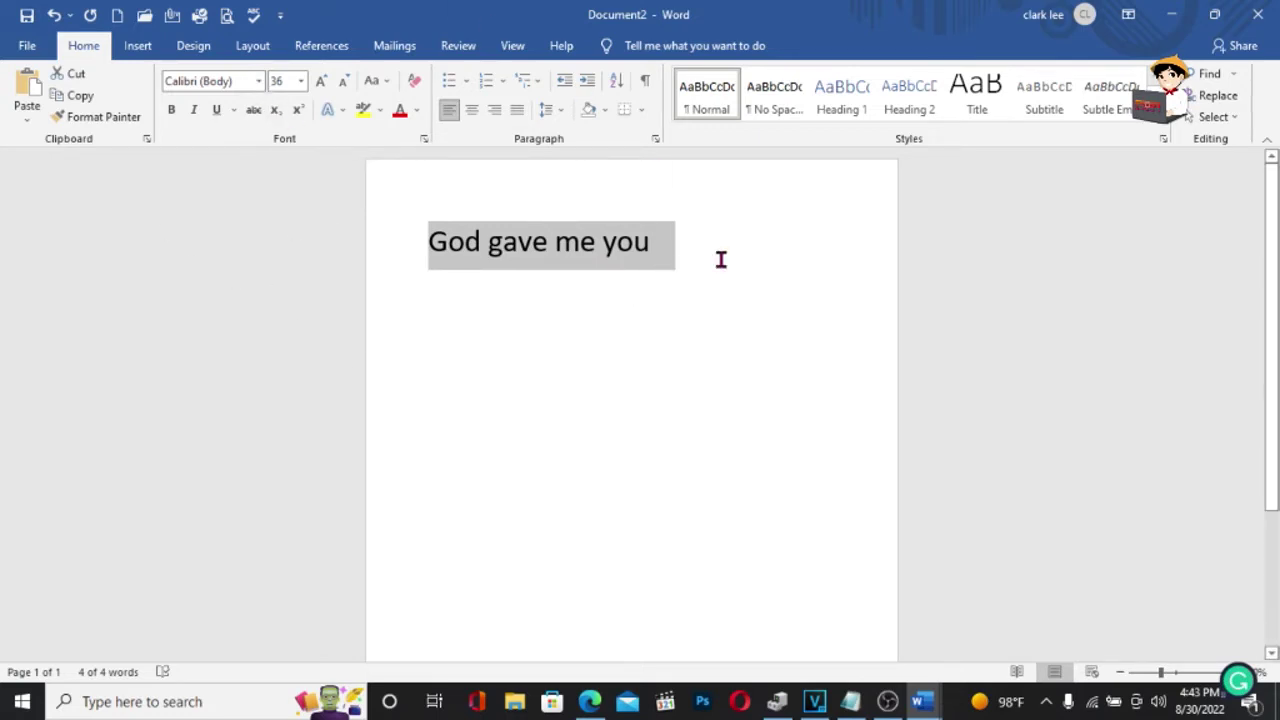
drag(674, 249, 394, 248)
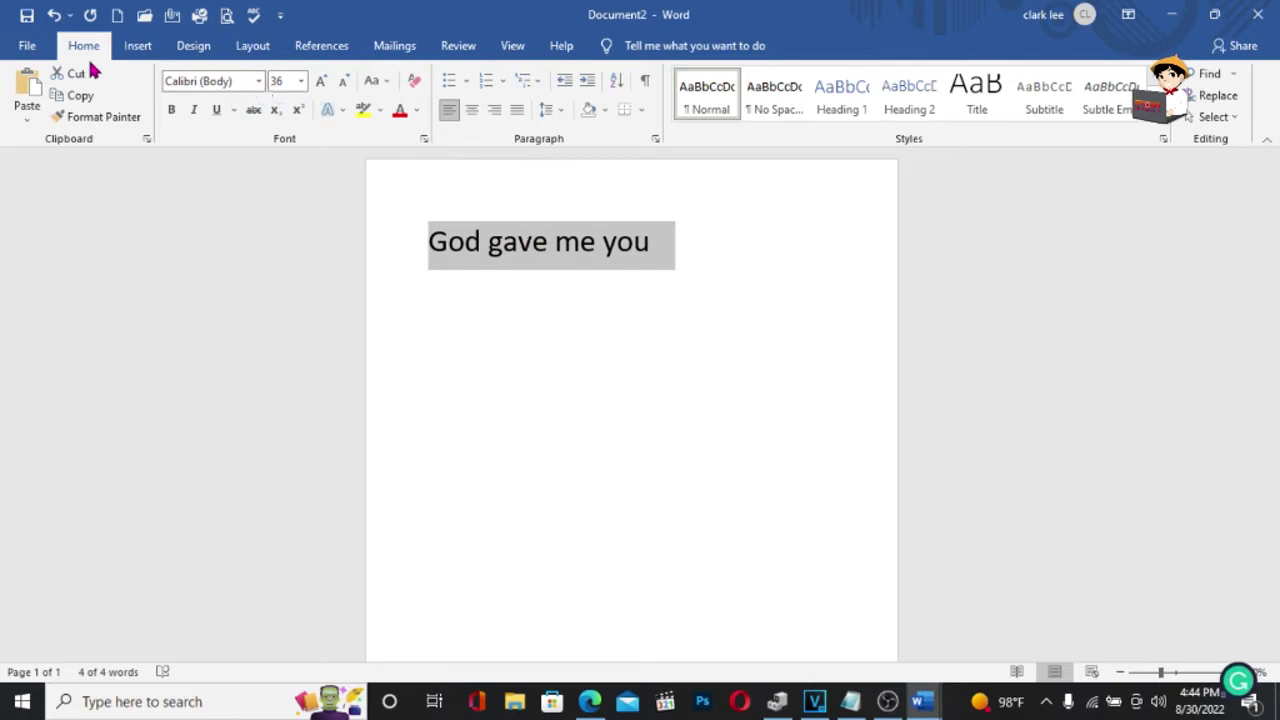
click(265, 86)
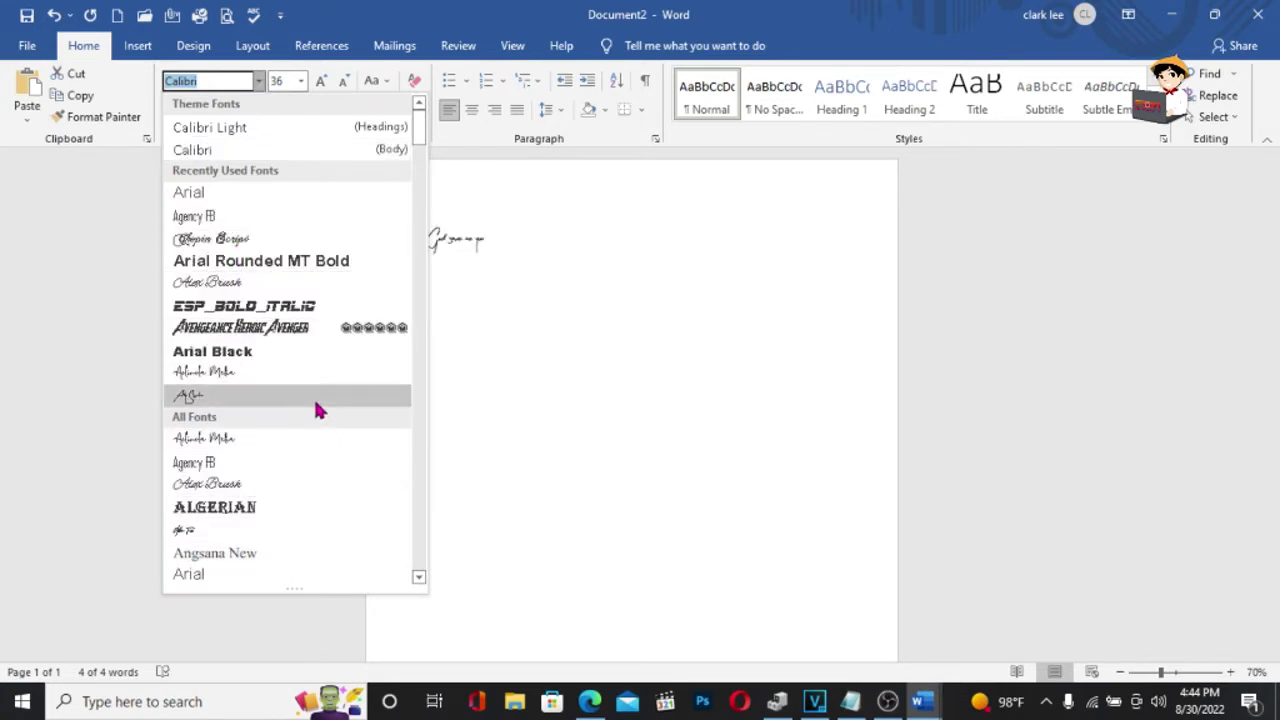
Apply the Adinda Melia font with bold, italic and underline to the line.
click(316, 441)
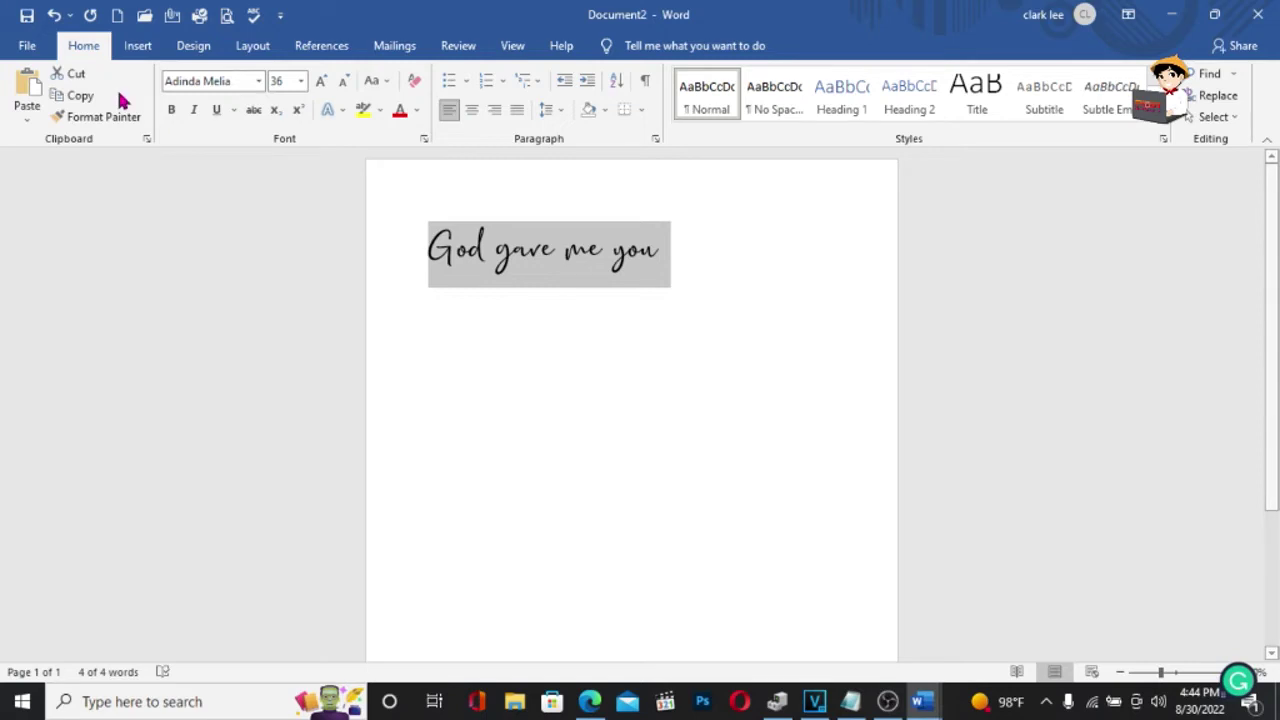
click(172, 110)
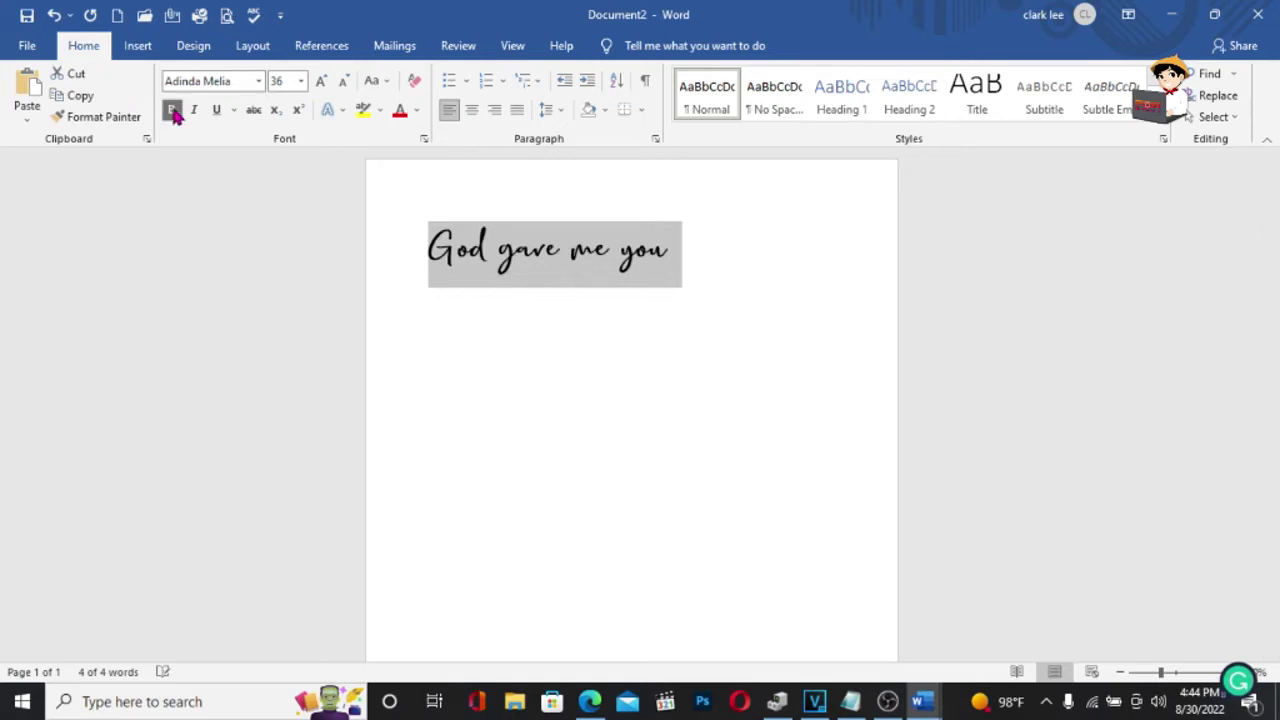
click(196, 114)
click(218, 112)
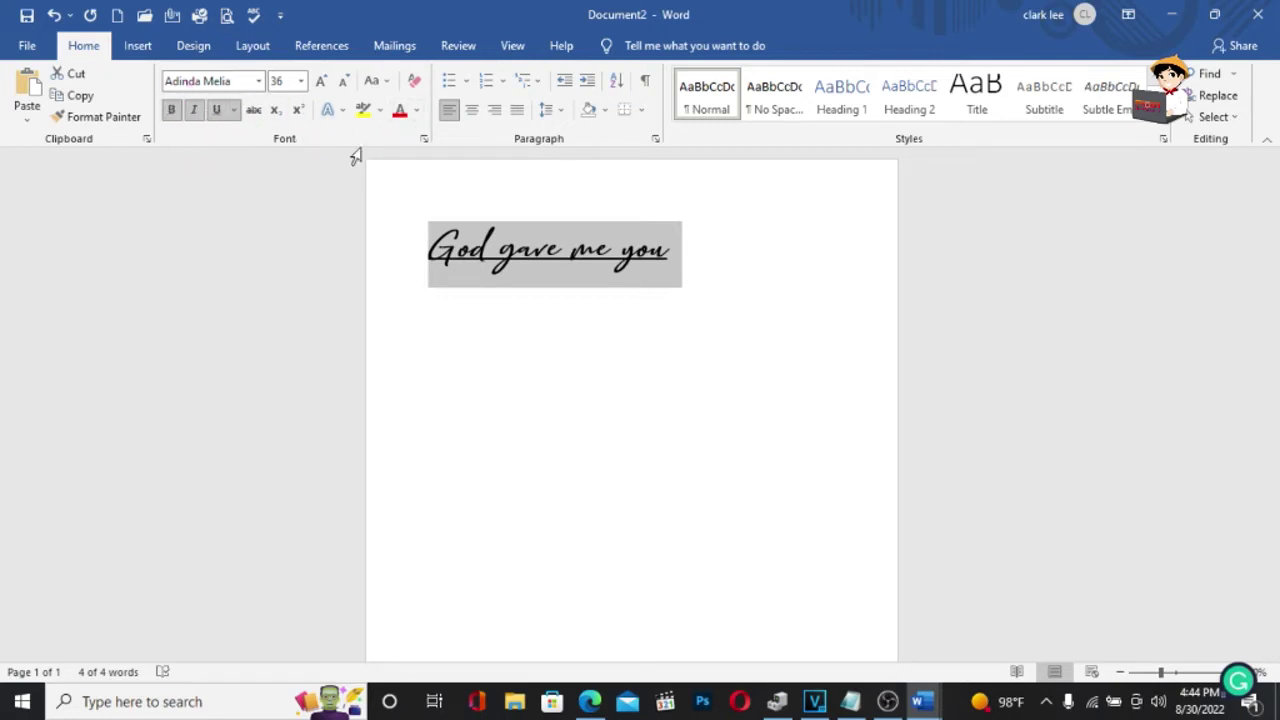
click(418, 118)
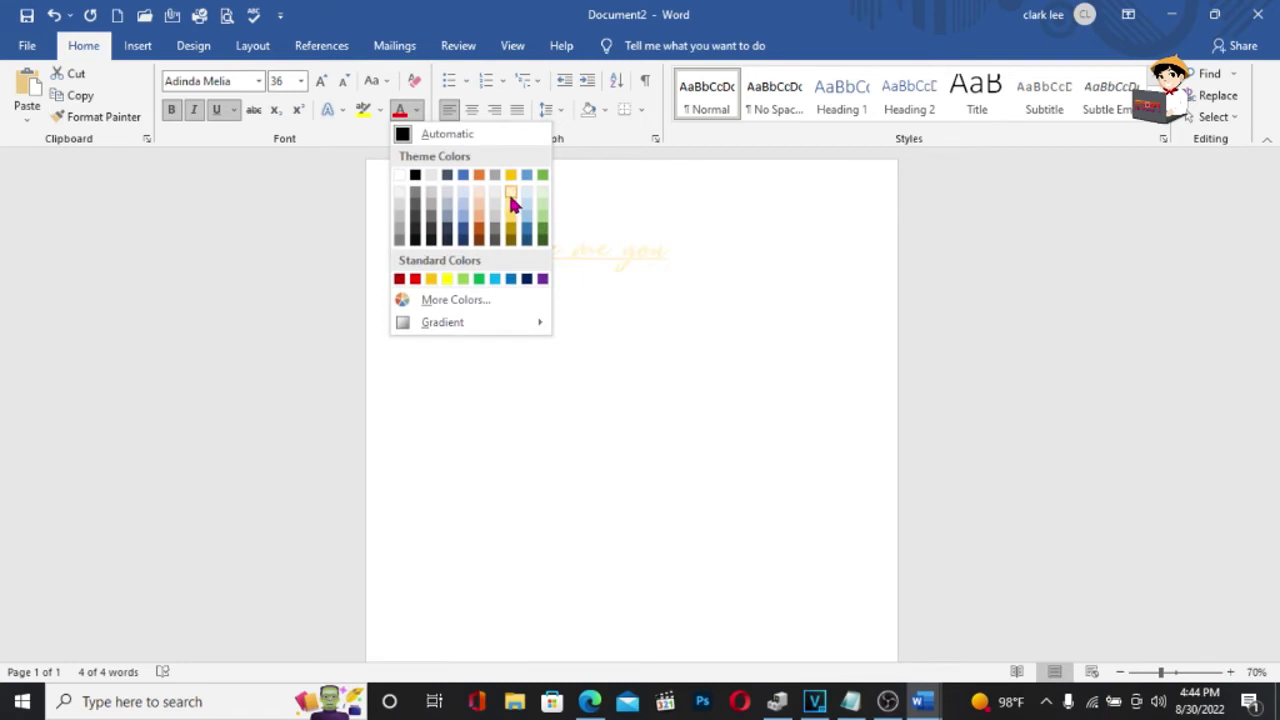
Colour the line green, add a blue outline text effect and a bright green highlight.
click(479, 278)
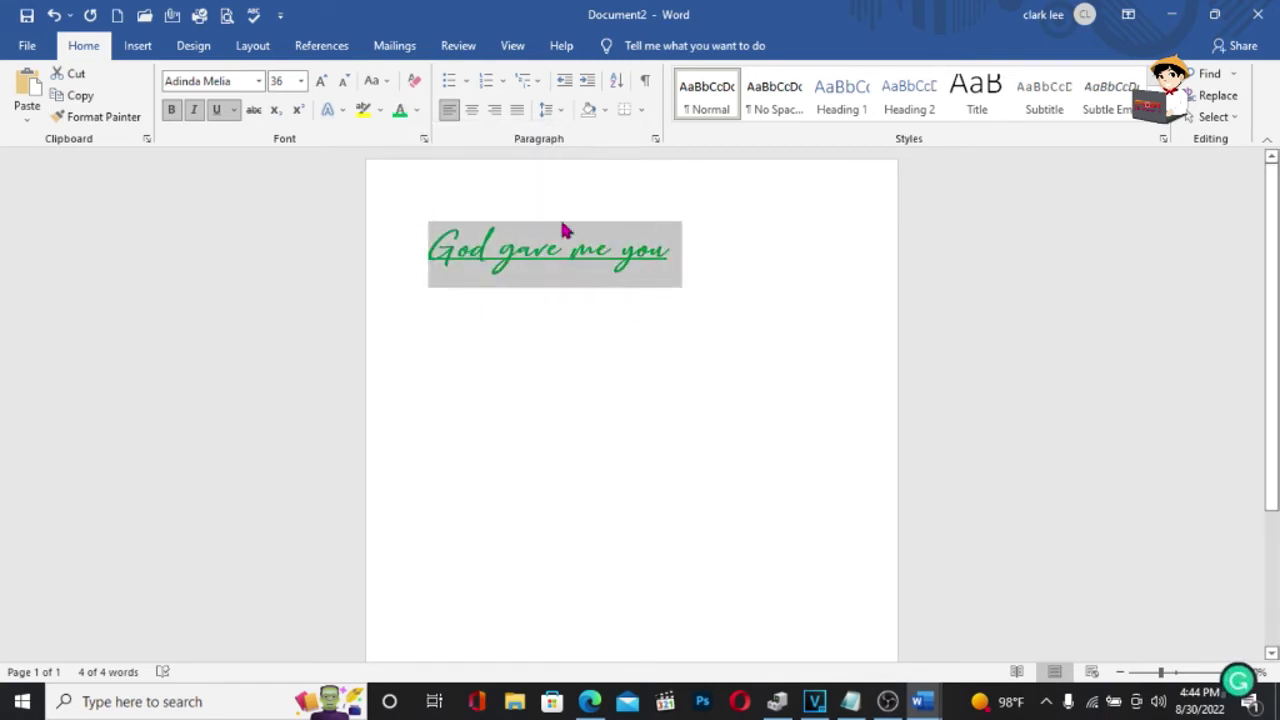
click(343, 112)
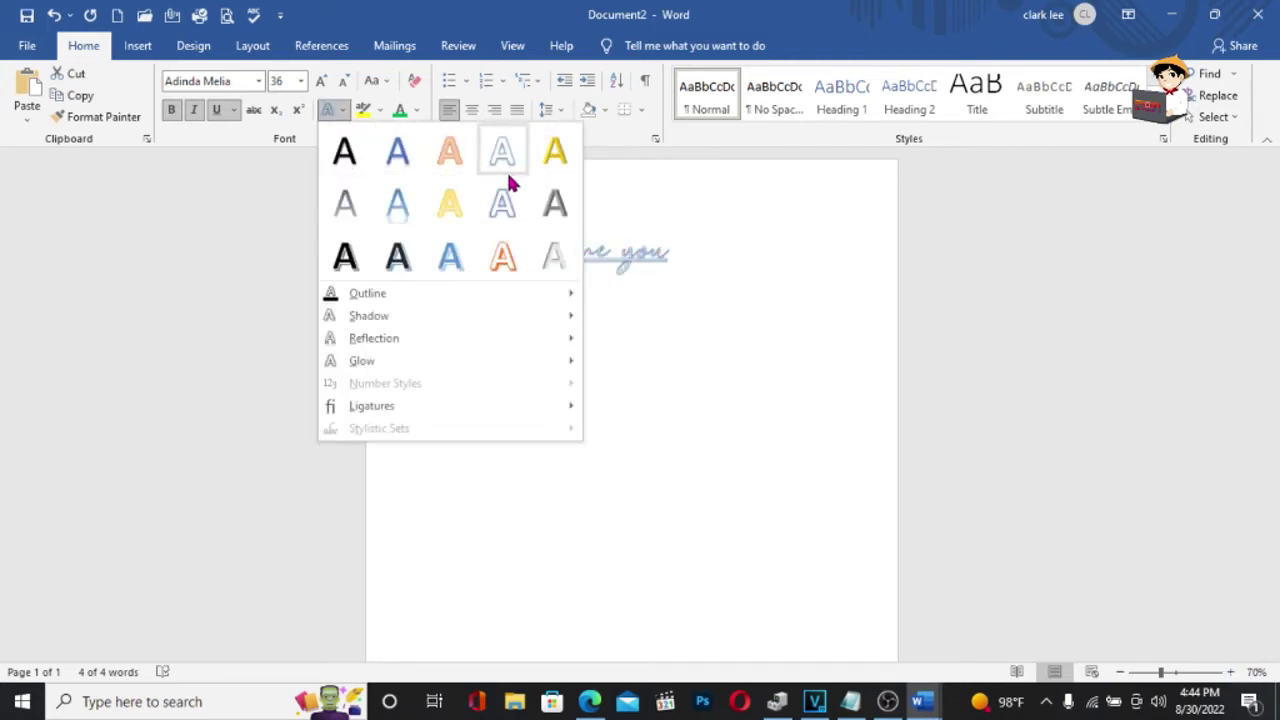
click(503, 202)
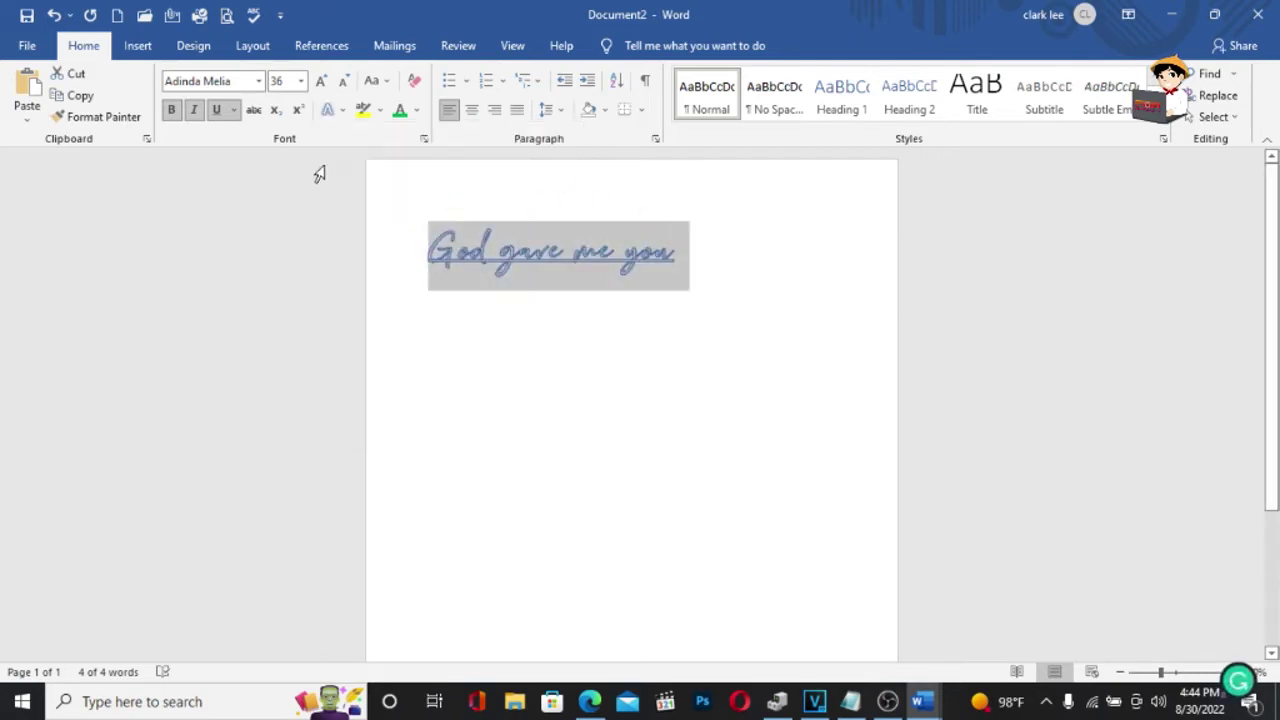
click(383, 112)
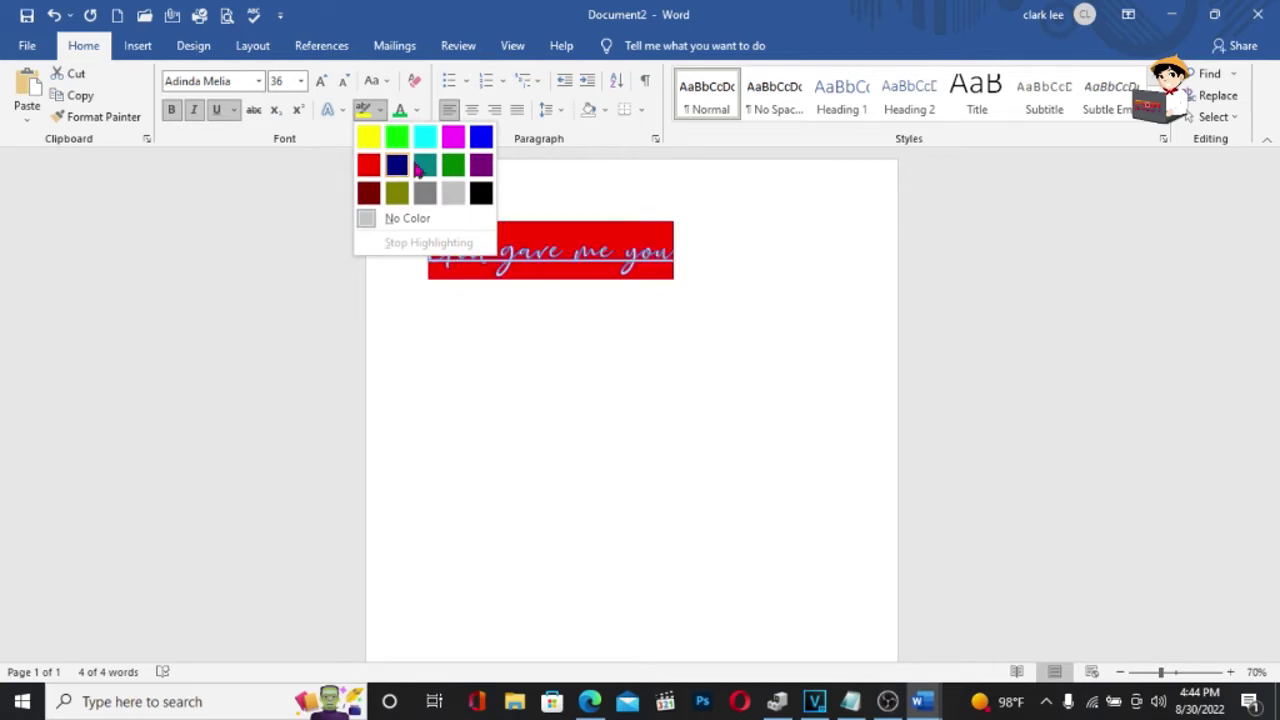
click(396, 134)
click(734, 232)
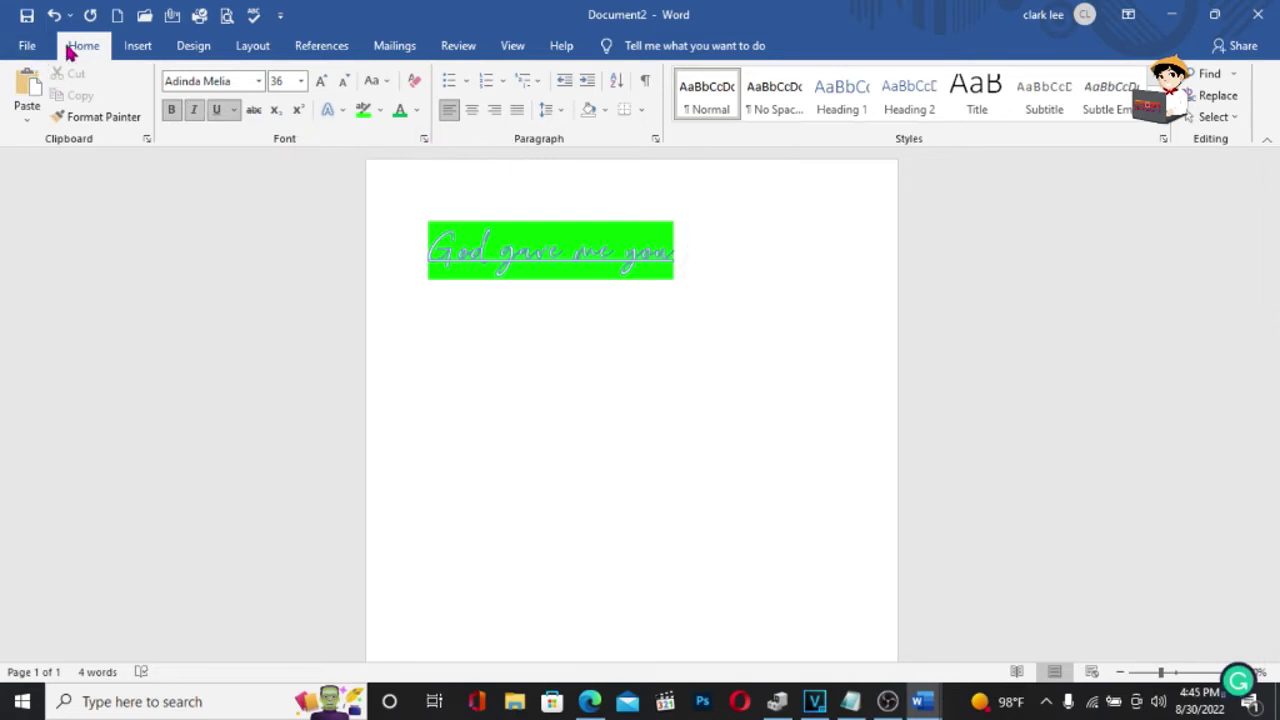
Try left and right alignment, ending with the line centred.
click(470, 112)
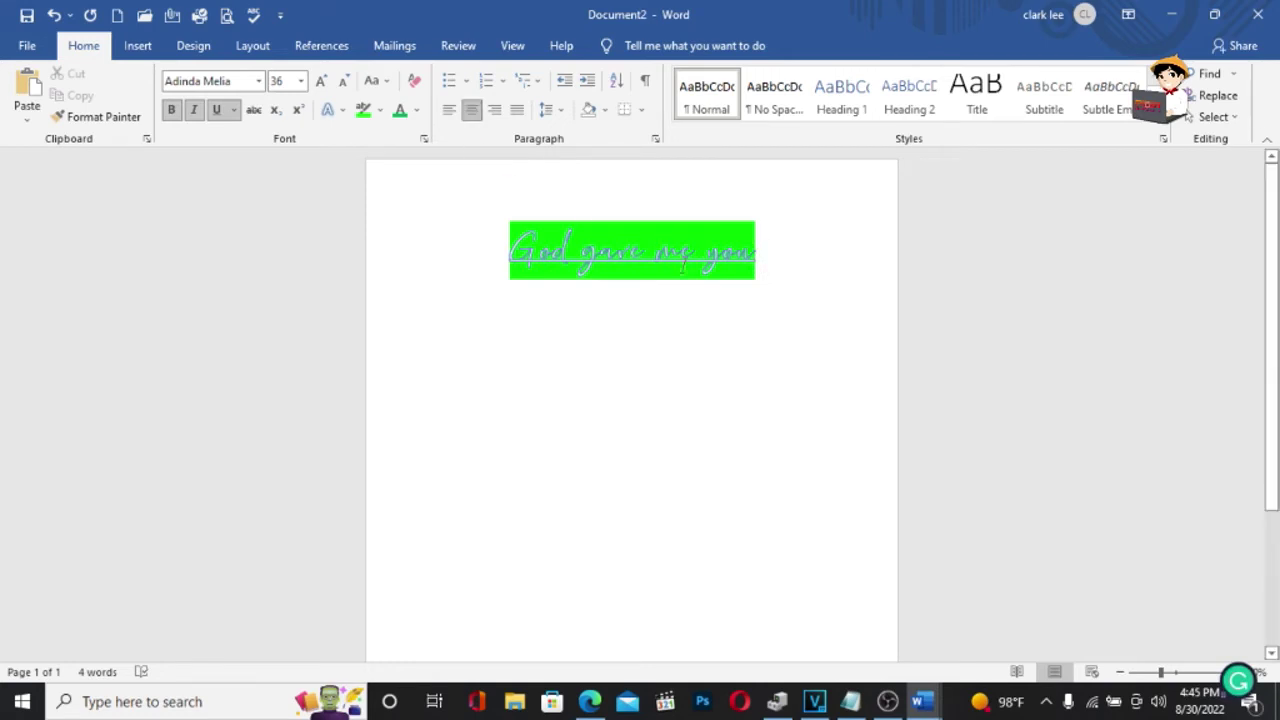
click(449, 112)
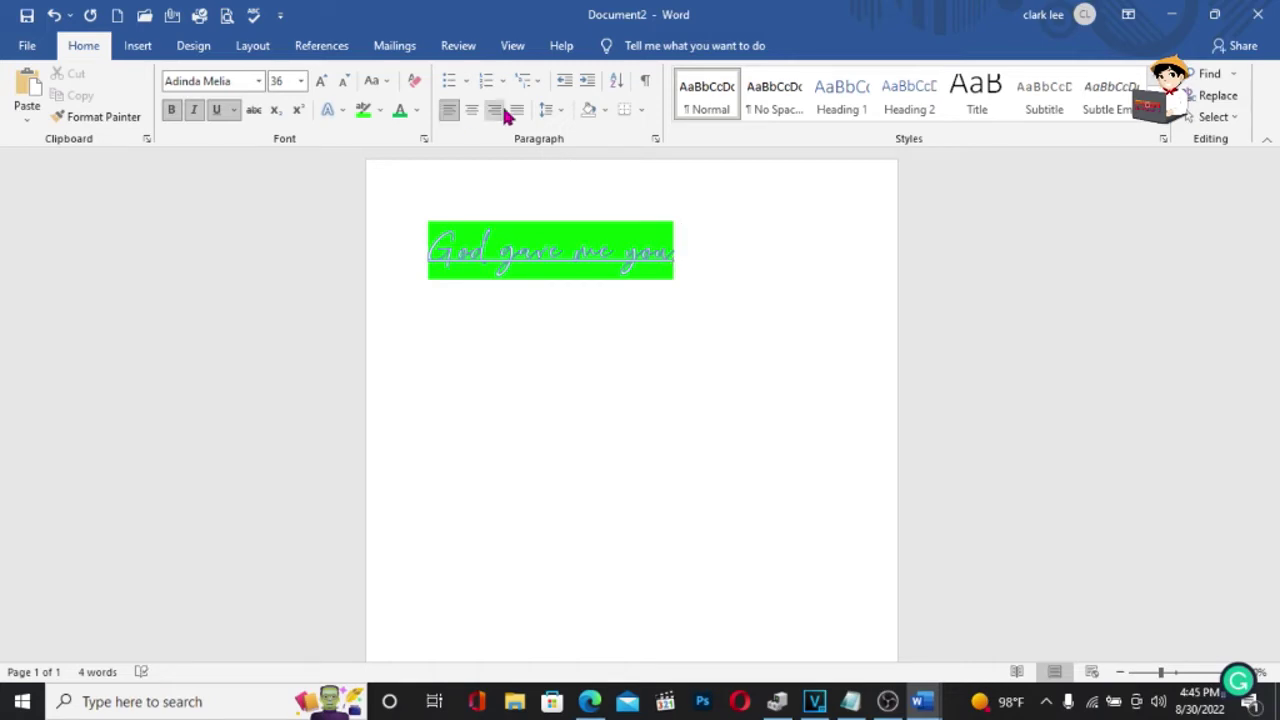
click(495, 110)
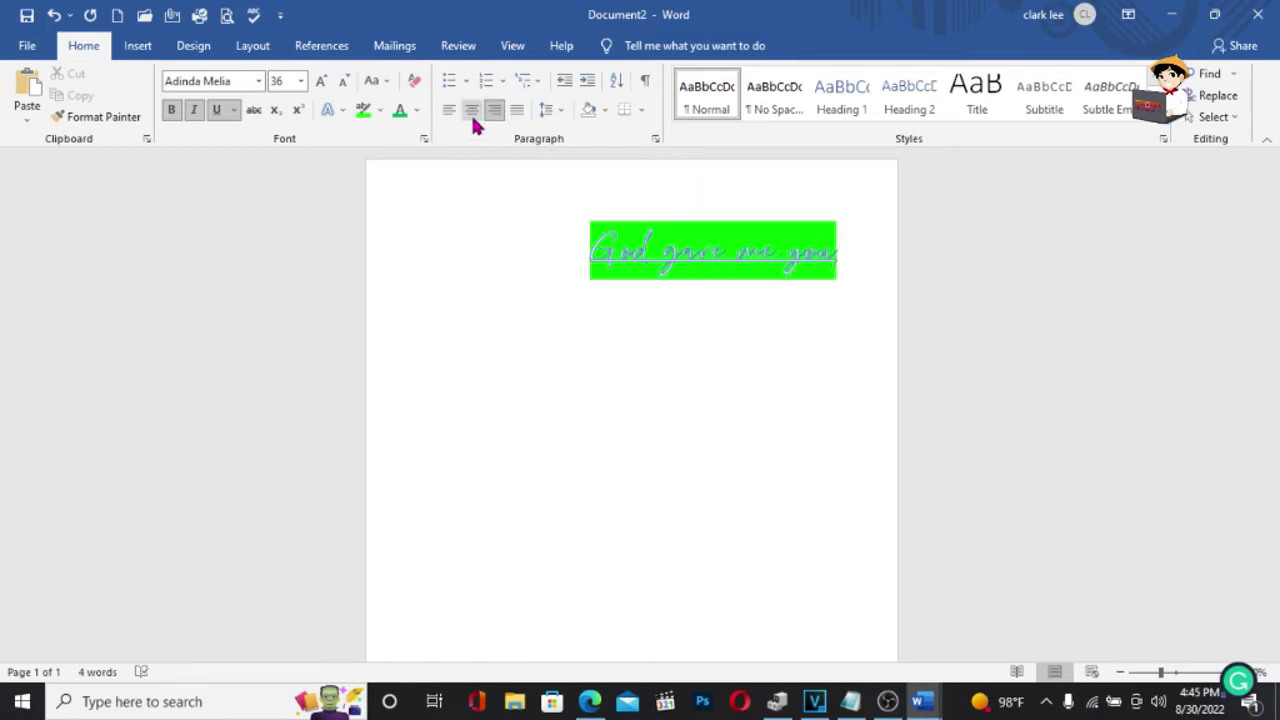
click(471, 112)
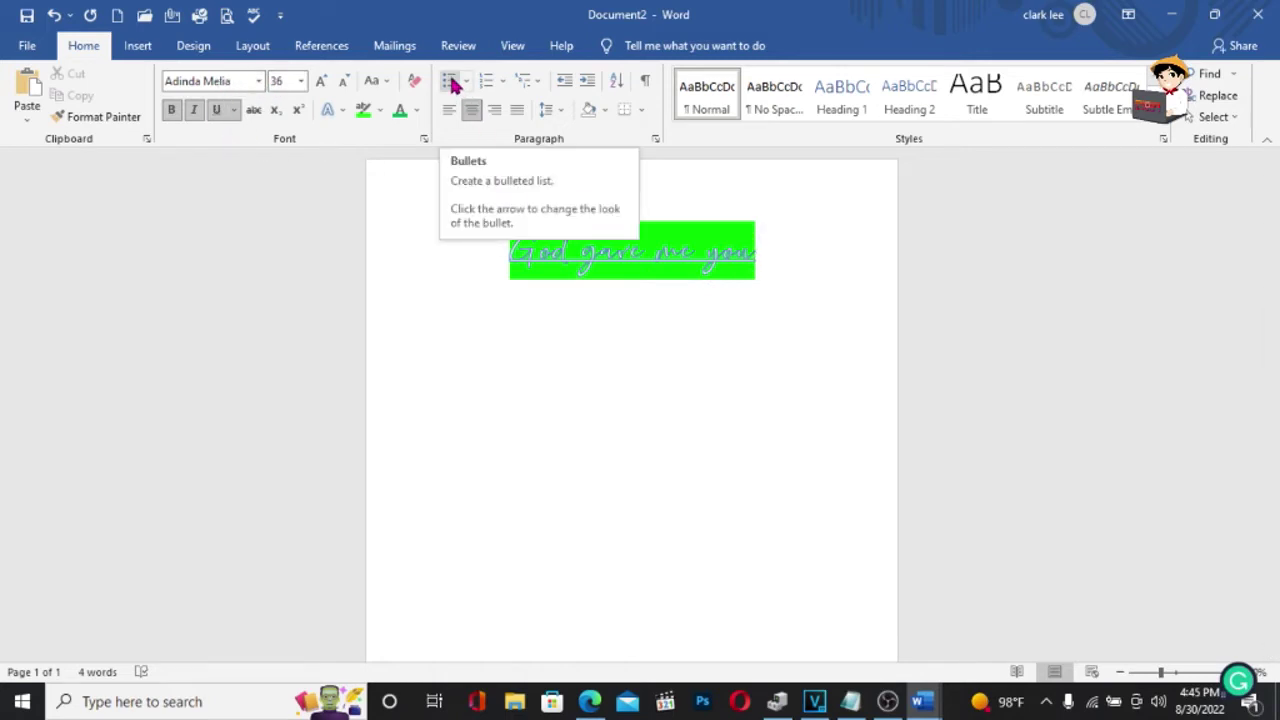
Add then remove a bullet, and paste a second copy of the line.
click(450, 82)
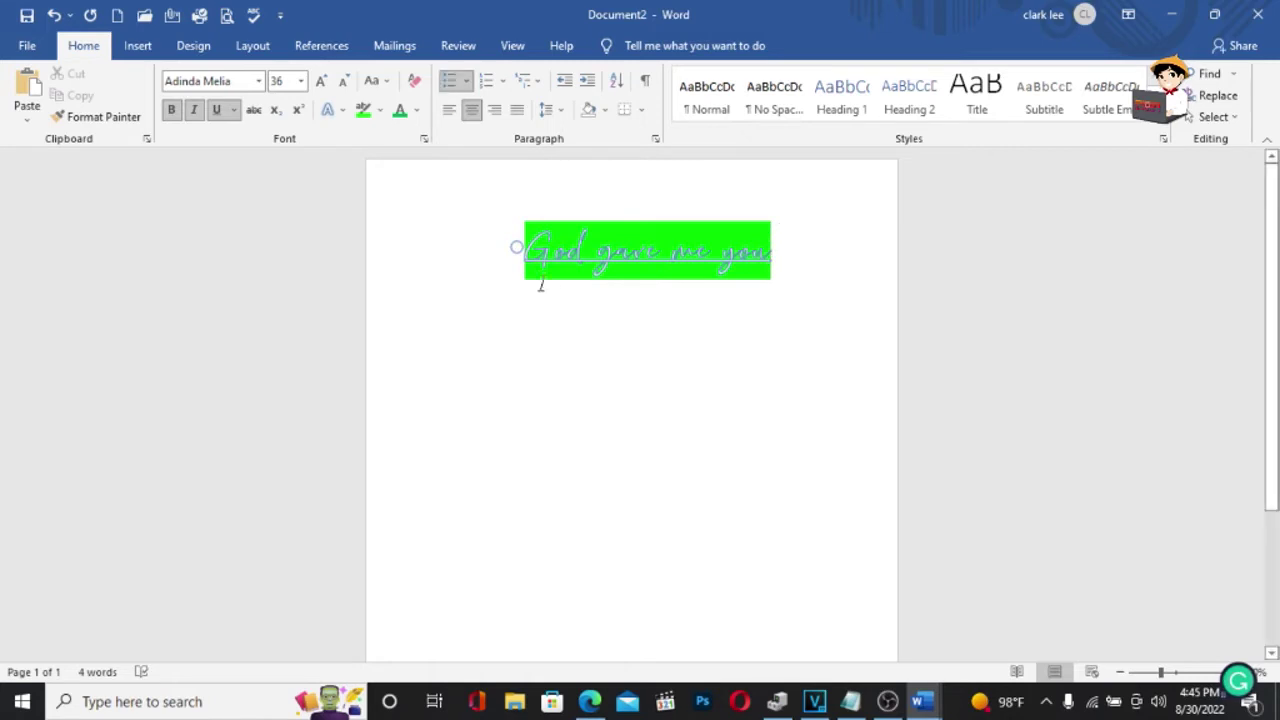
click(466, 82)
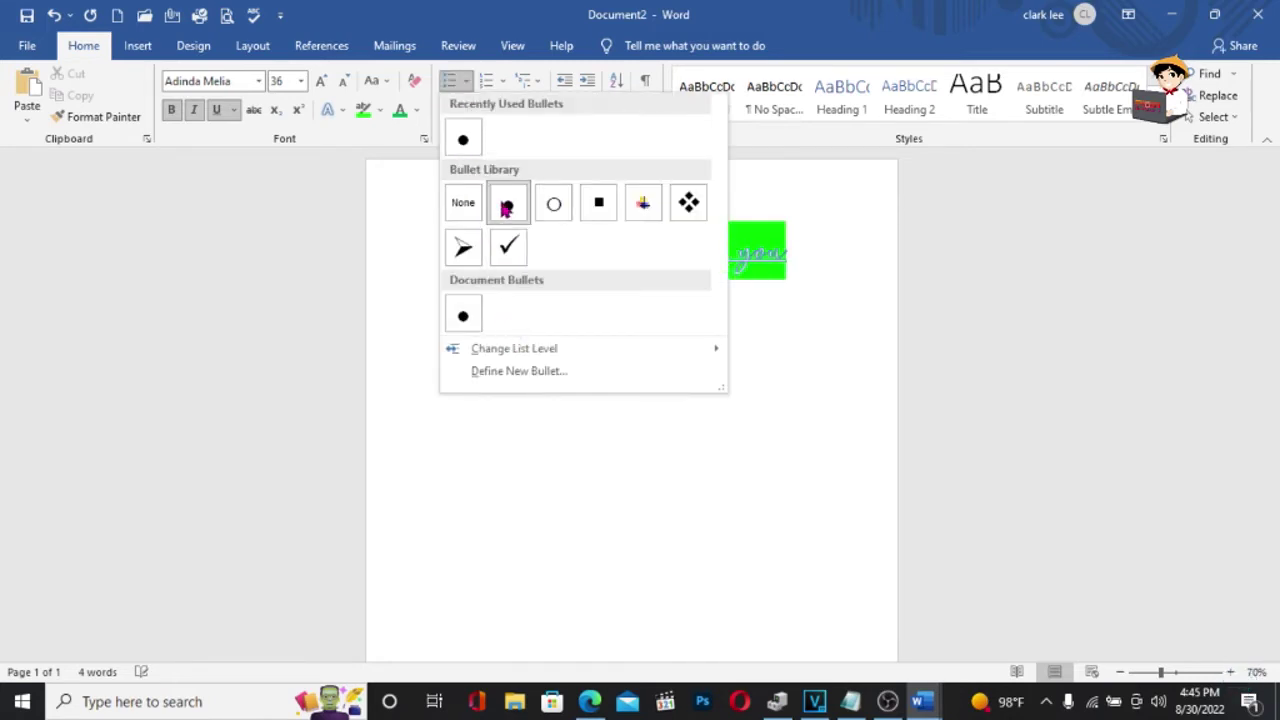
click(463, 204)
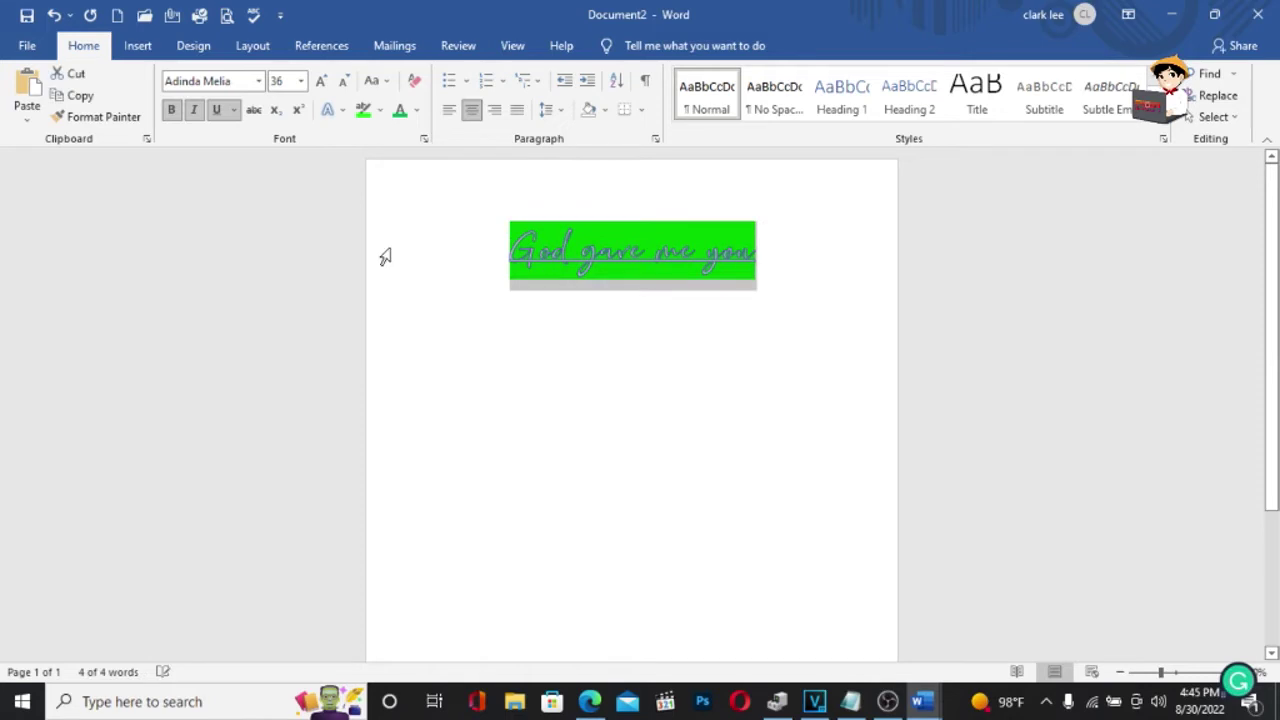
key(ctrl+c)
key(ctrl+v)
key(ctrl+v)
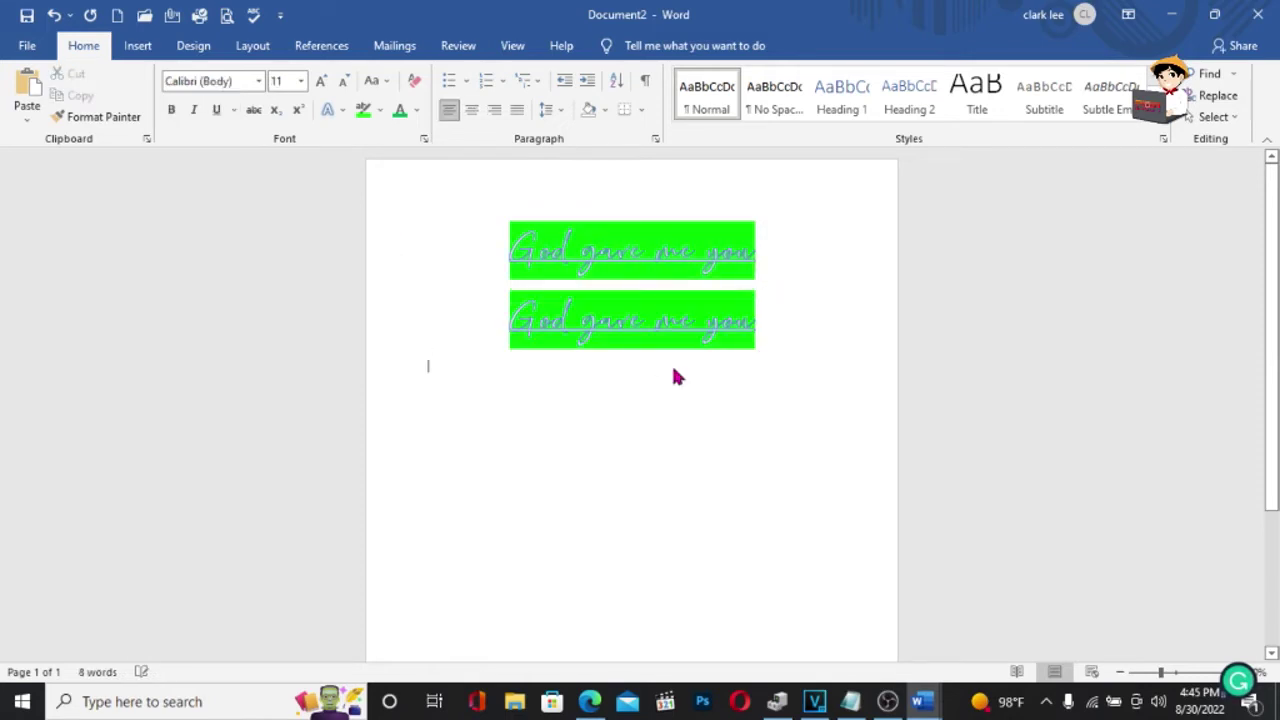
key(ctrl+v)
click(541, 252)
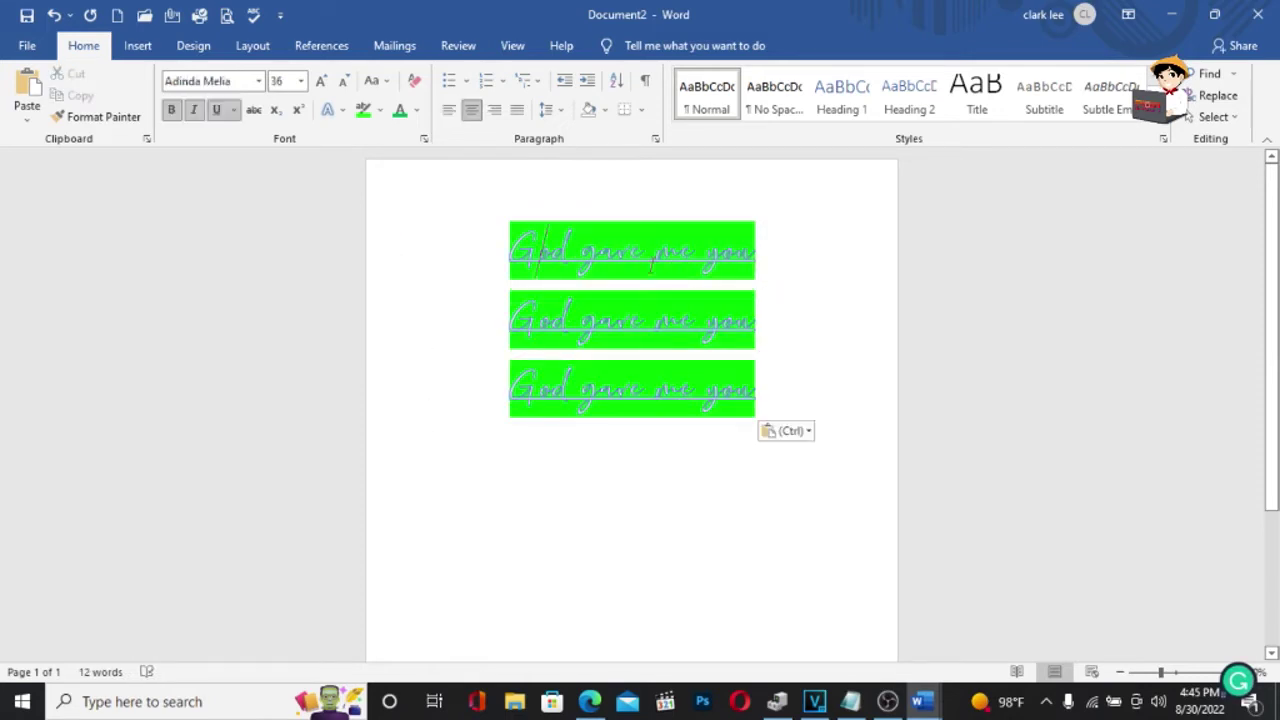
drag(513, 242, 720, 392)
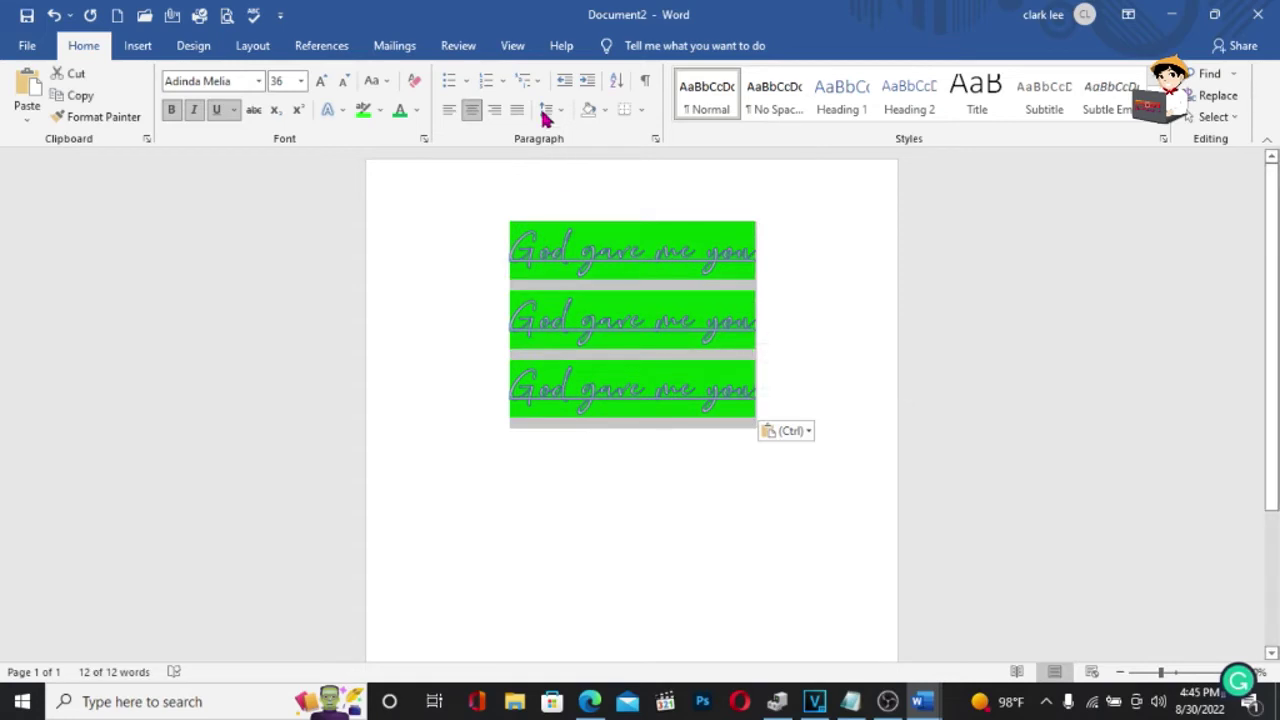
click(486, 82)
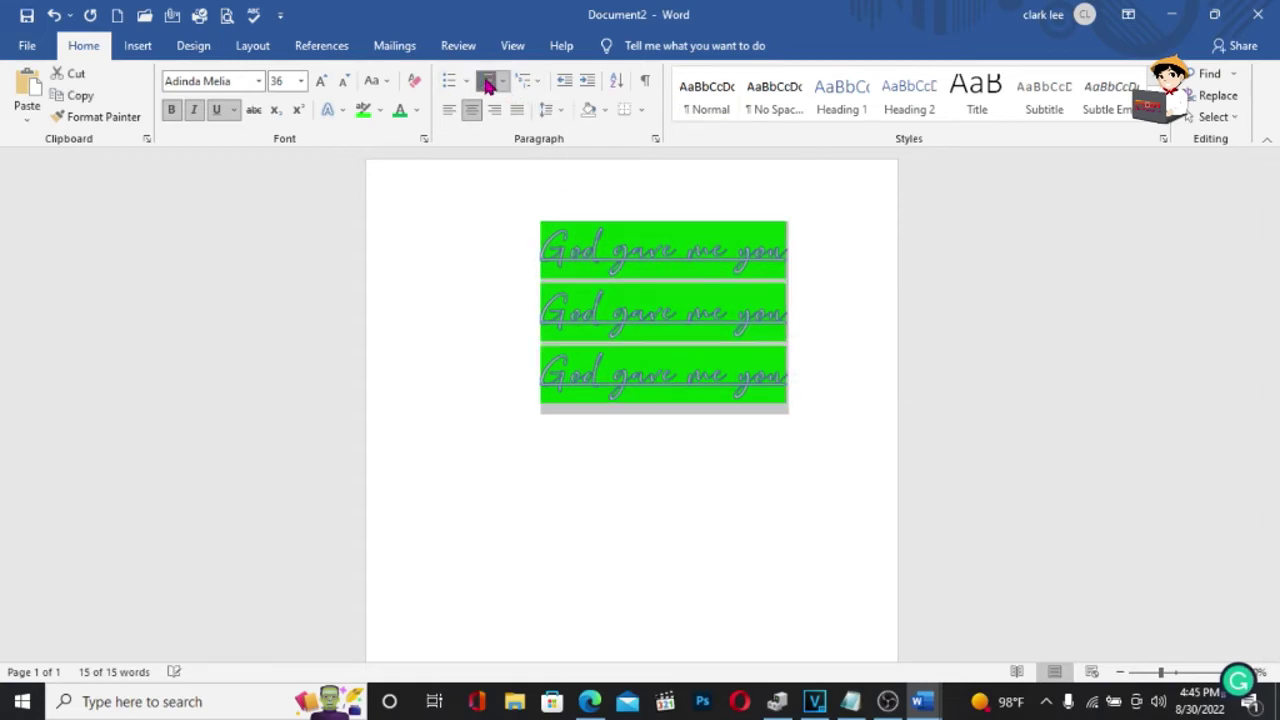
click(497, 91)
click(508, 162)
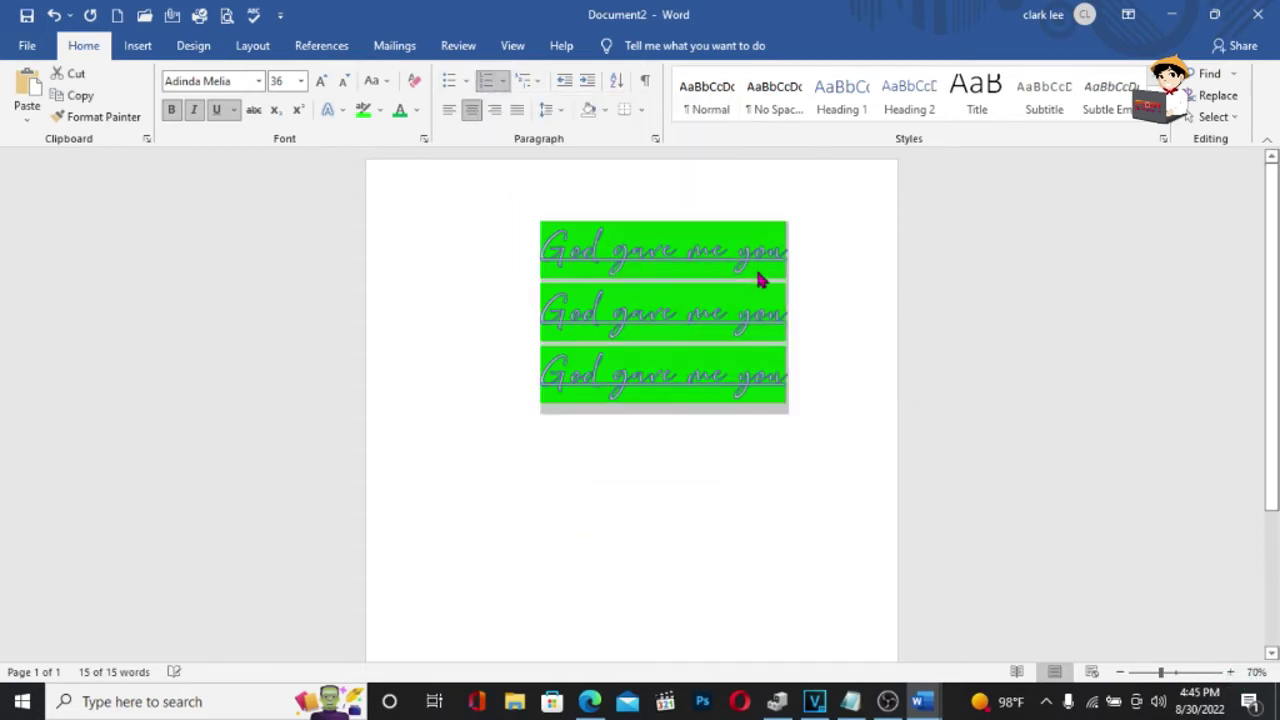
click(502, 82)
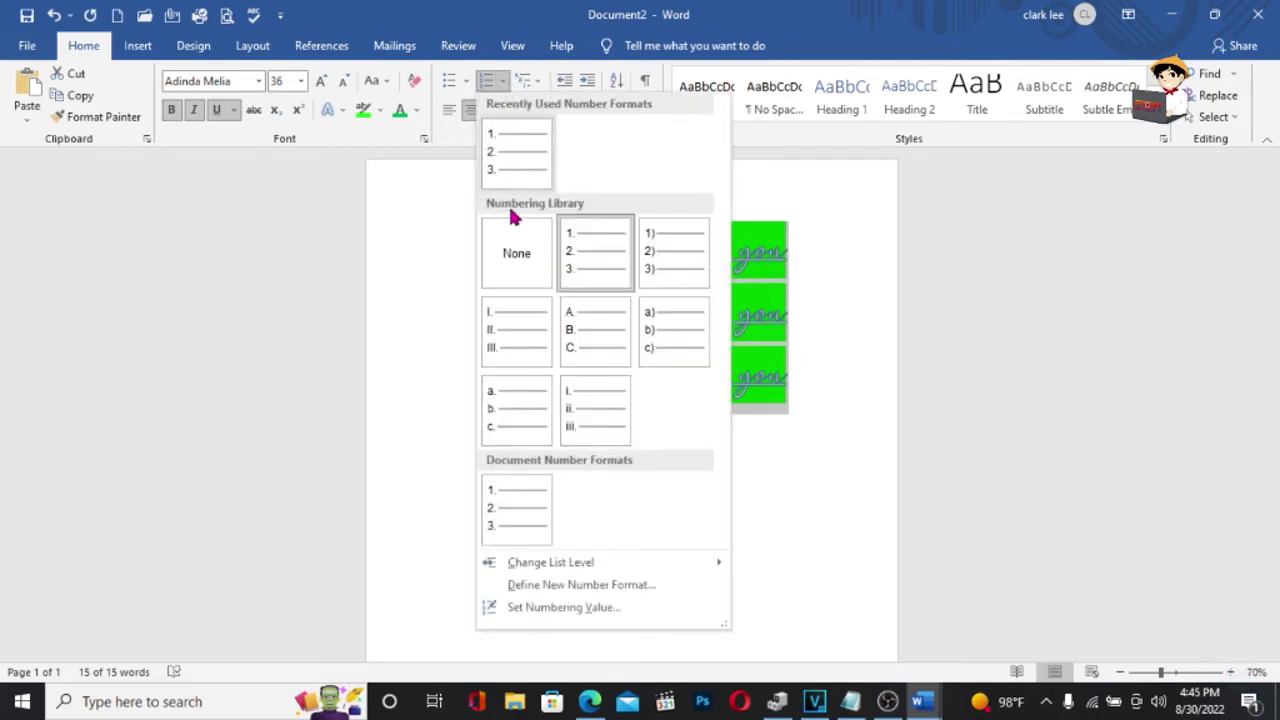
click(571, 287)
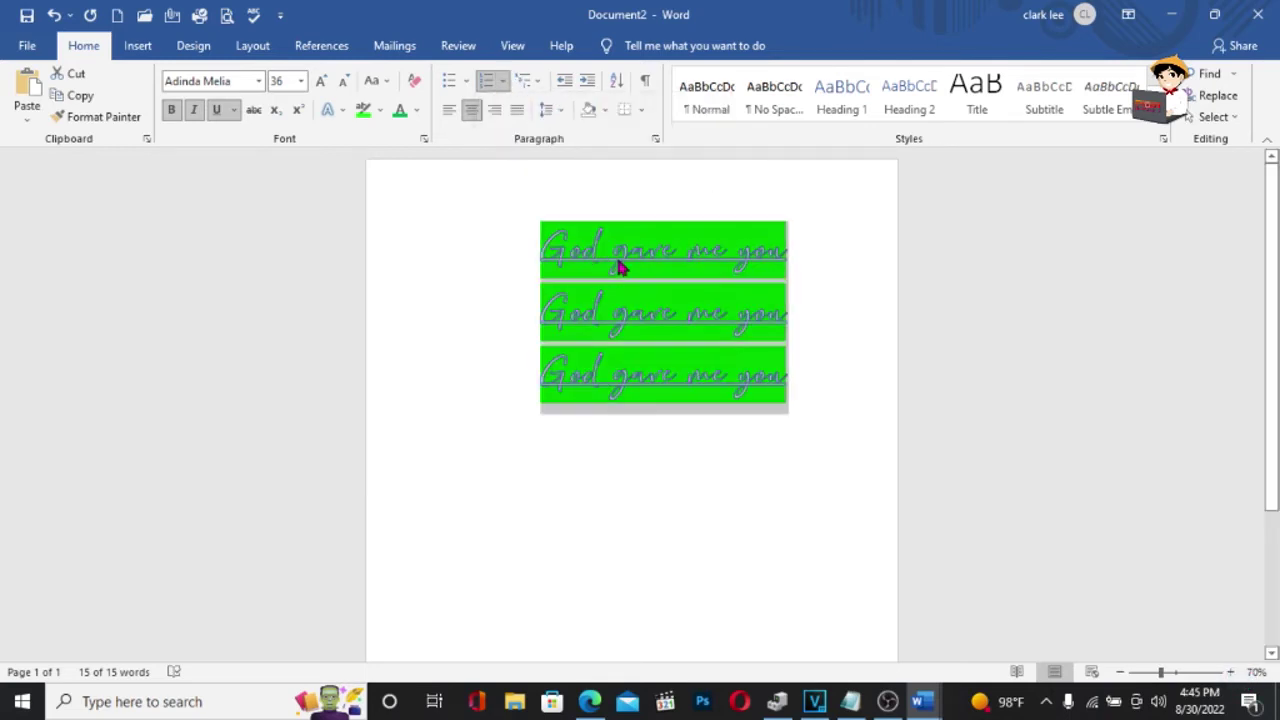
click(503, 84)
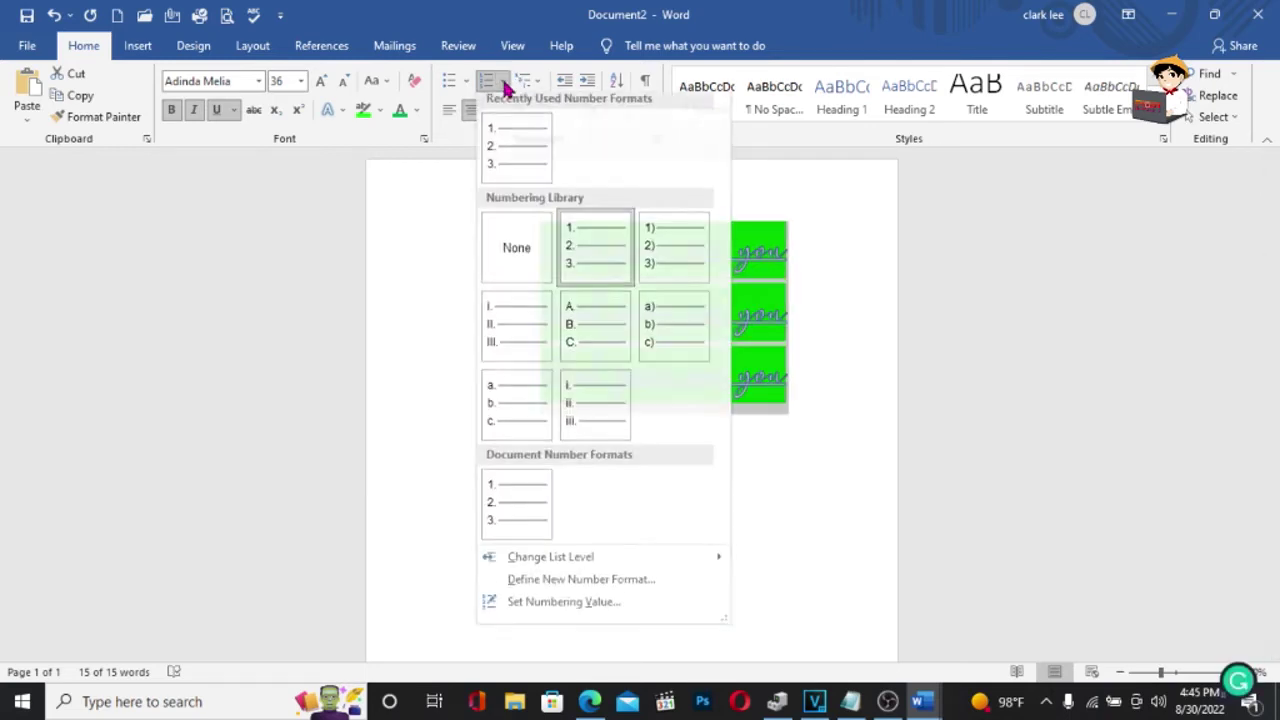
click(667, 259)
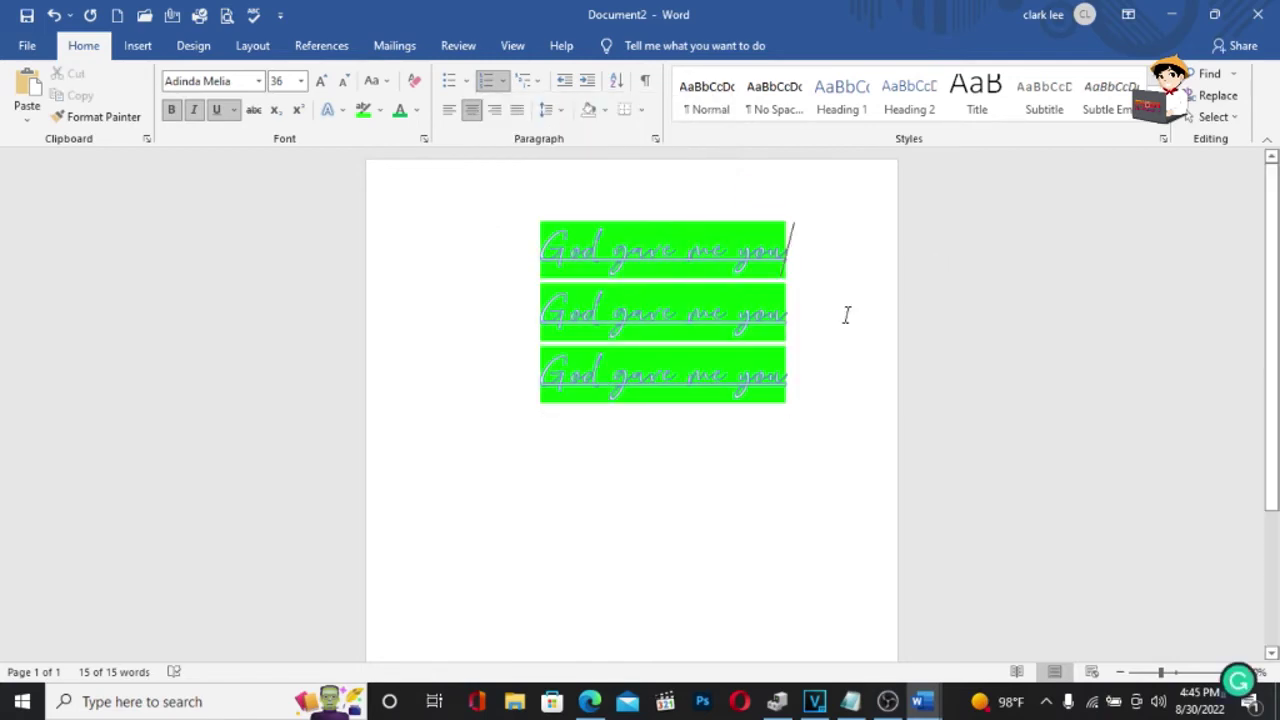
click(765, 365)
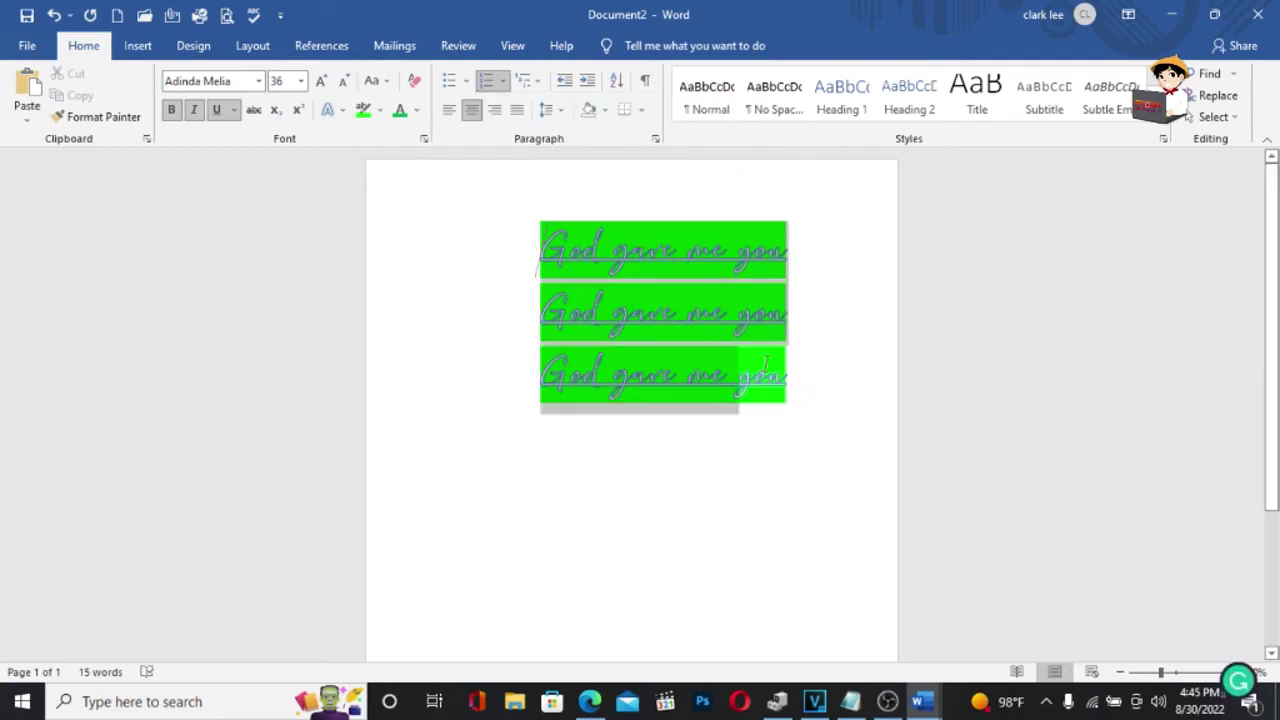
key(ctrl+z)
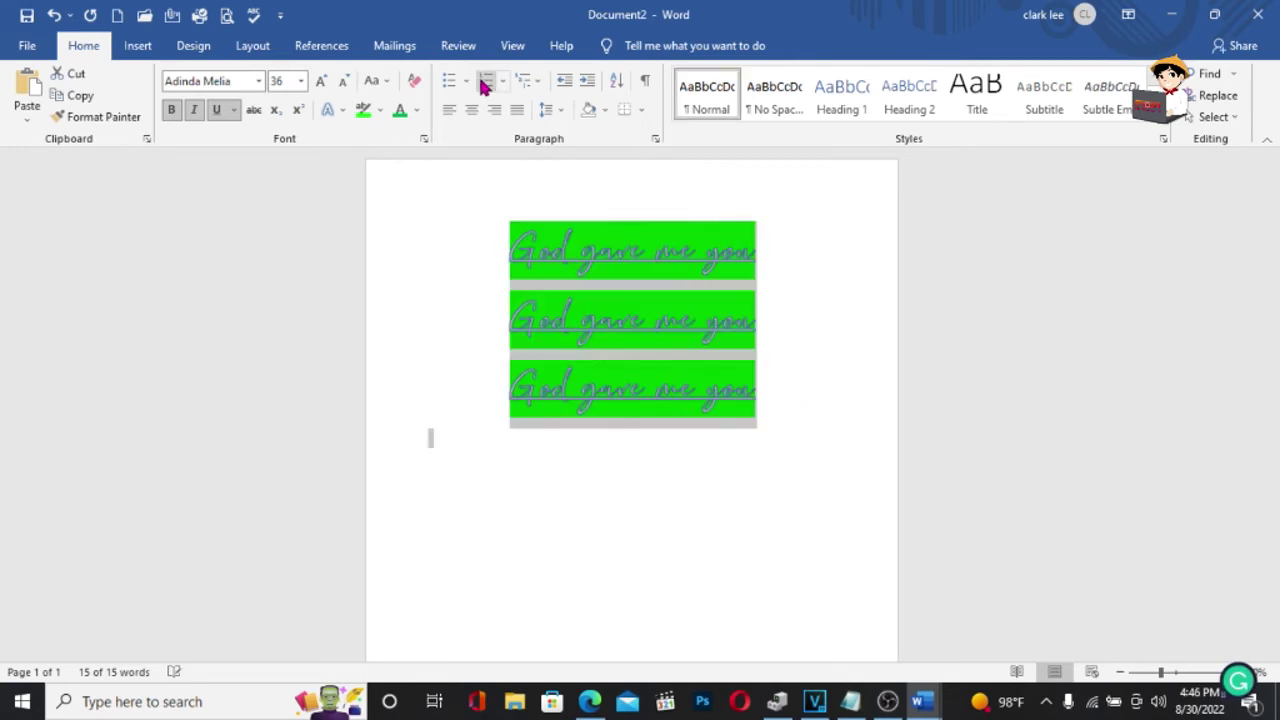
Number the three plain lines 1) 2) 3) and size the list text at 24 pt.
key(ctrl+z)
key(ctrl+z)
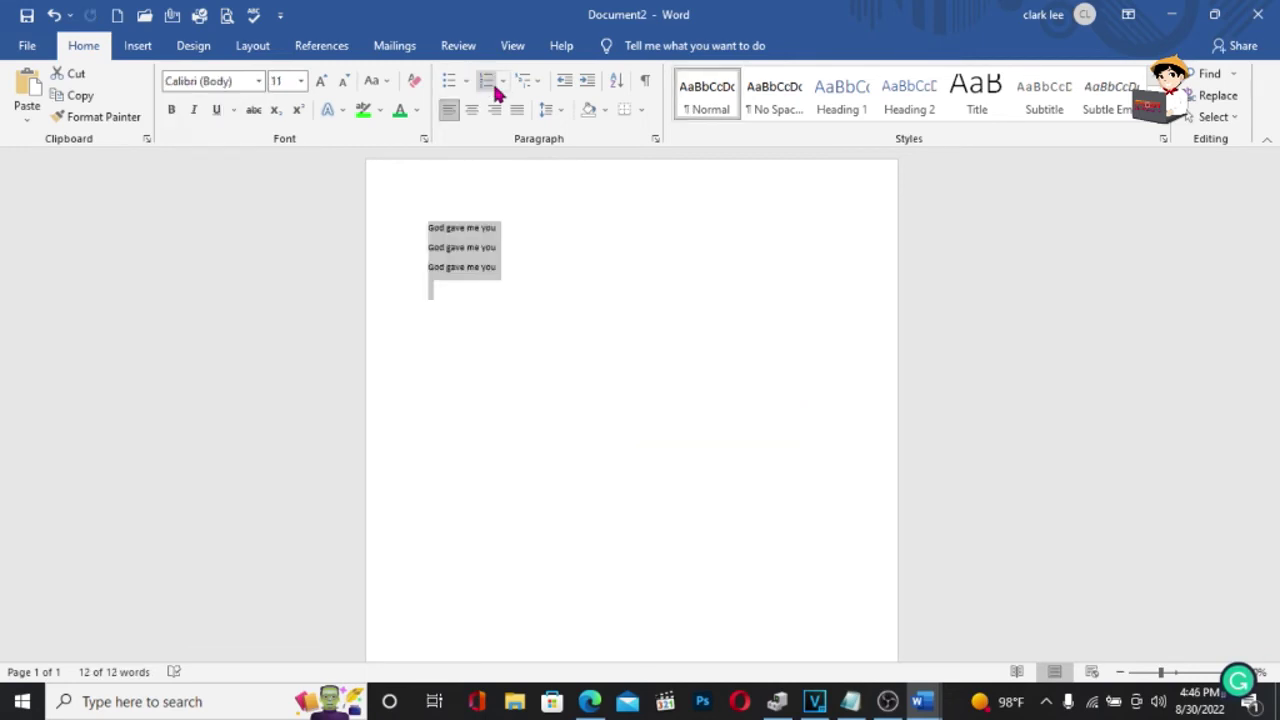
click(502, 82)
click(500, 165)
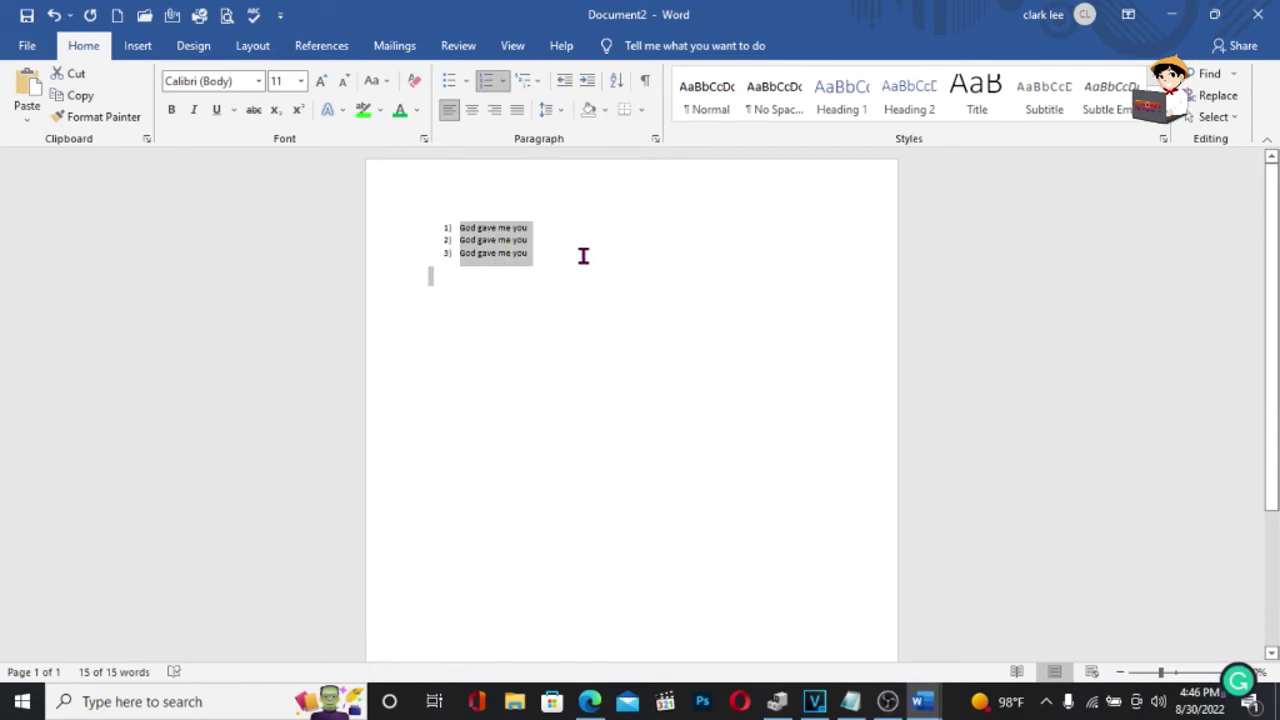
click(320, 82)
click(320, 82)
click(320, 82)
click(320, 82)
click(320, 82)
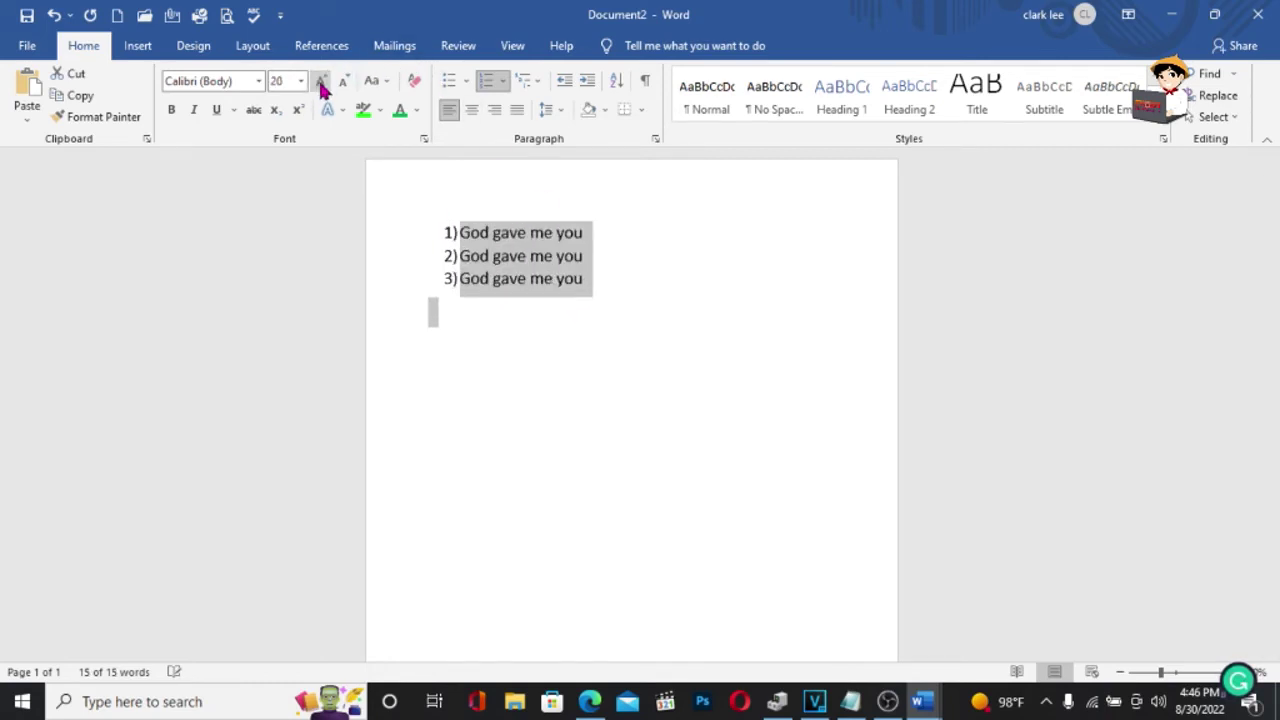
click(320, 82)
click(320, 82)
click(320, 82)
click(800, 323)
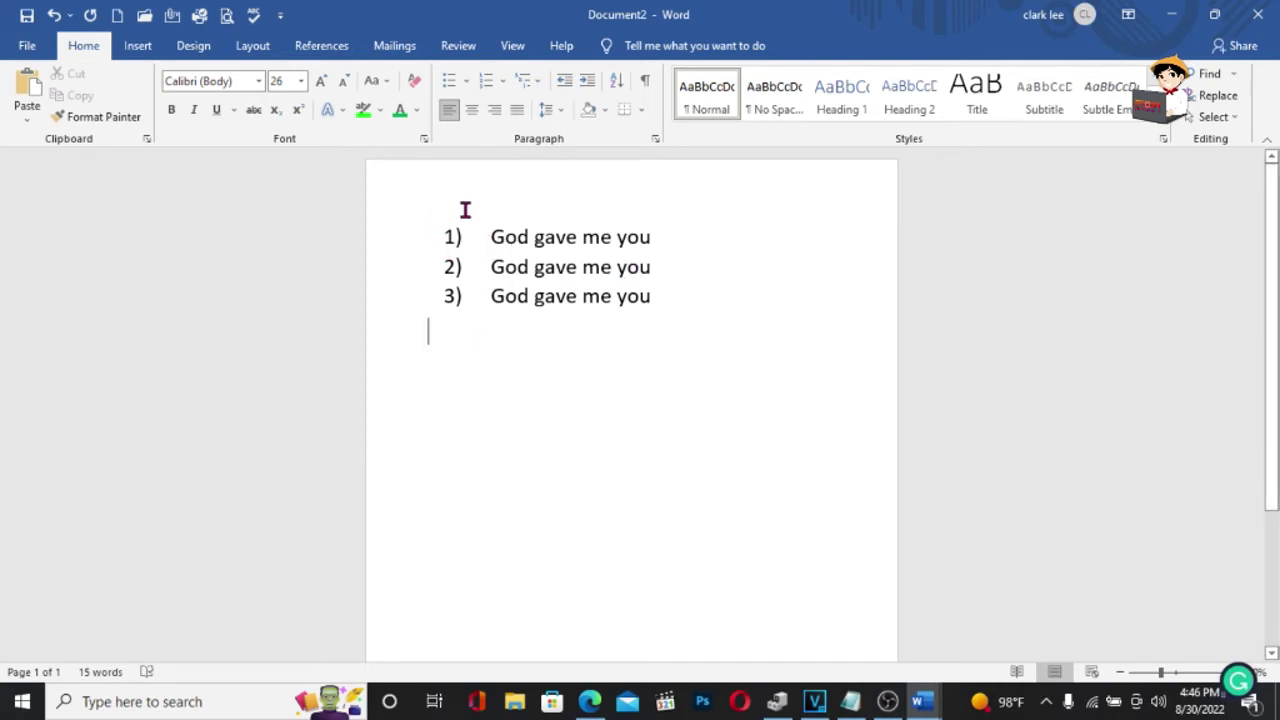
drag(453, 230, 665, 308)
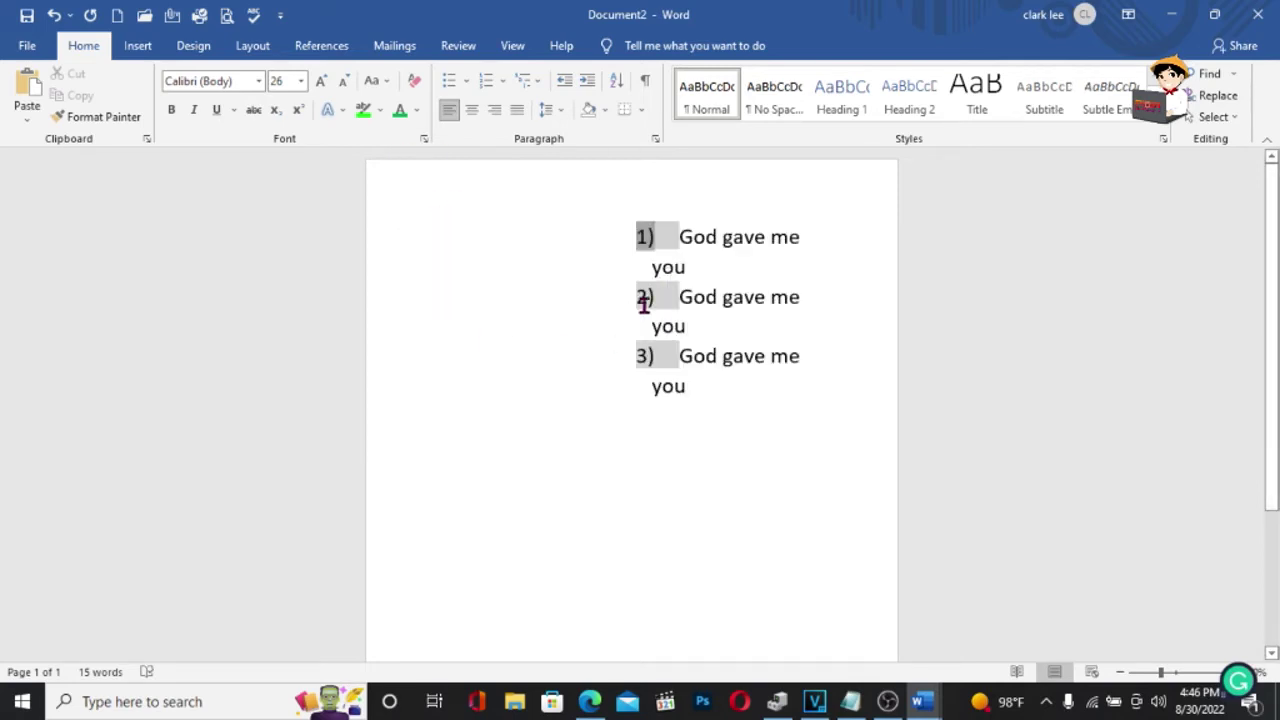
key(ctrl+z)
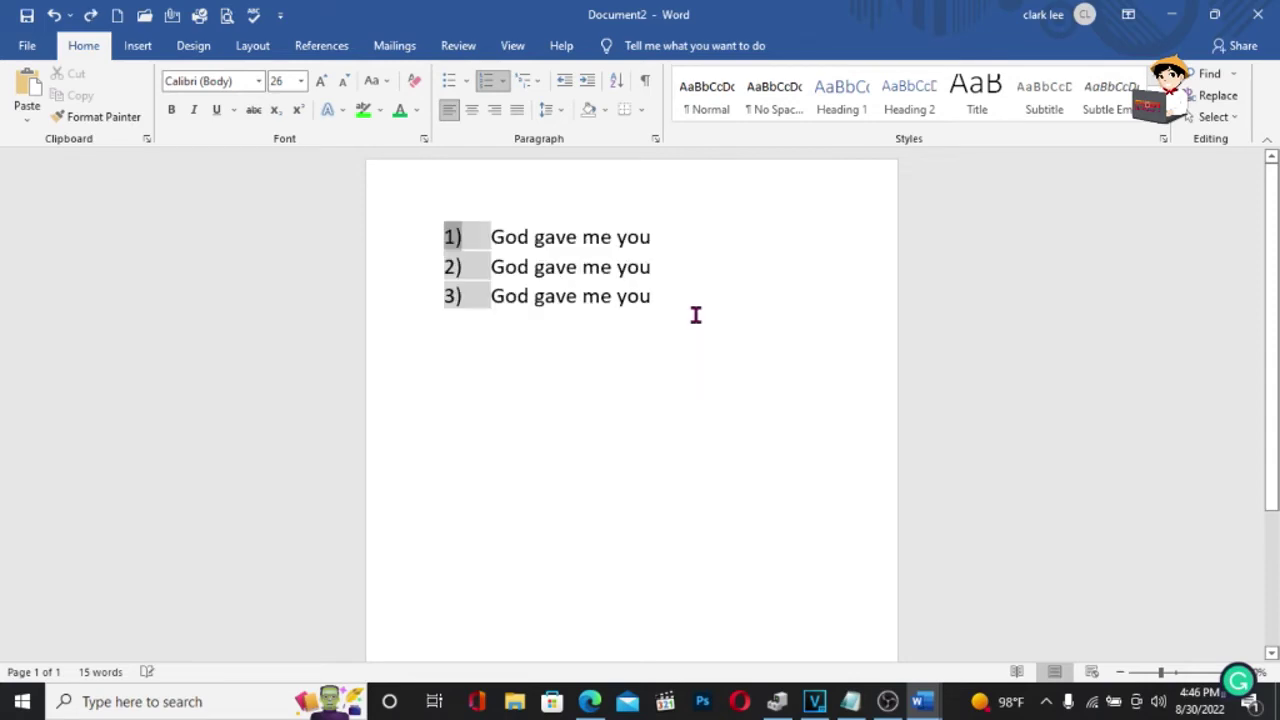
key(ctrl+z)
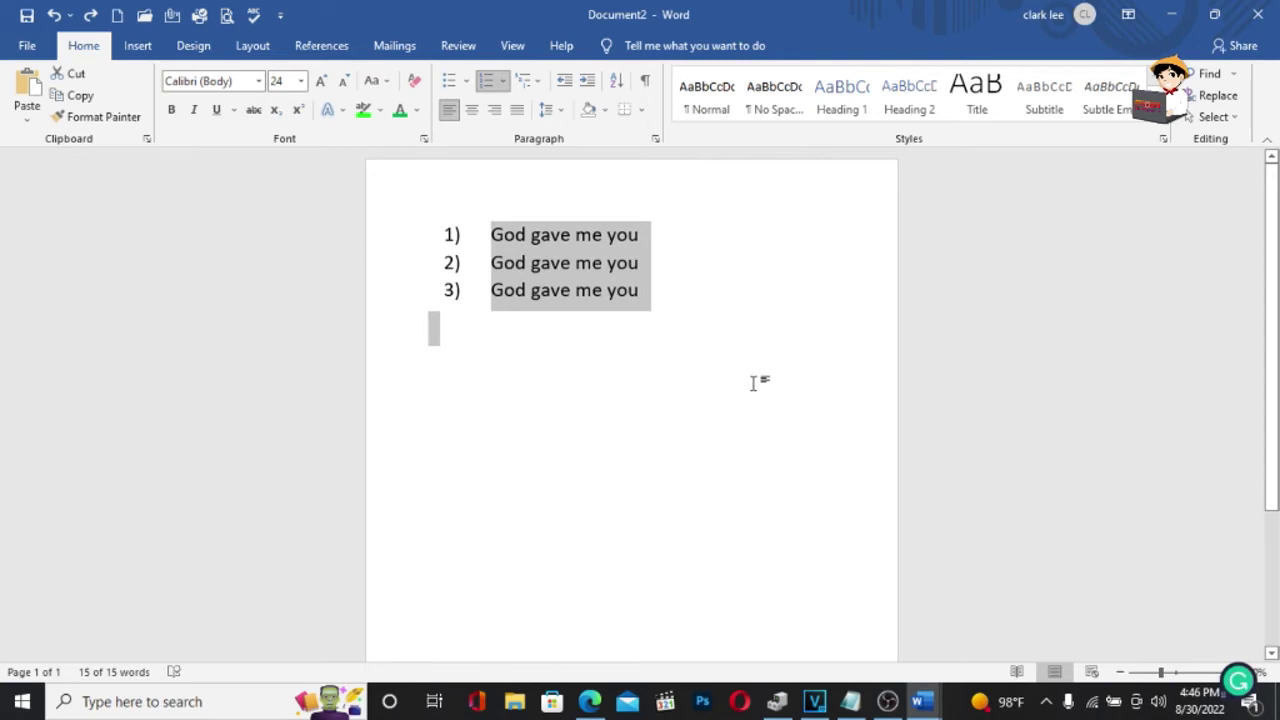
click(566, 326)
Duplicate the three lines to make six and turn numbering off for all.
drag(482, 234, 690, 315)
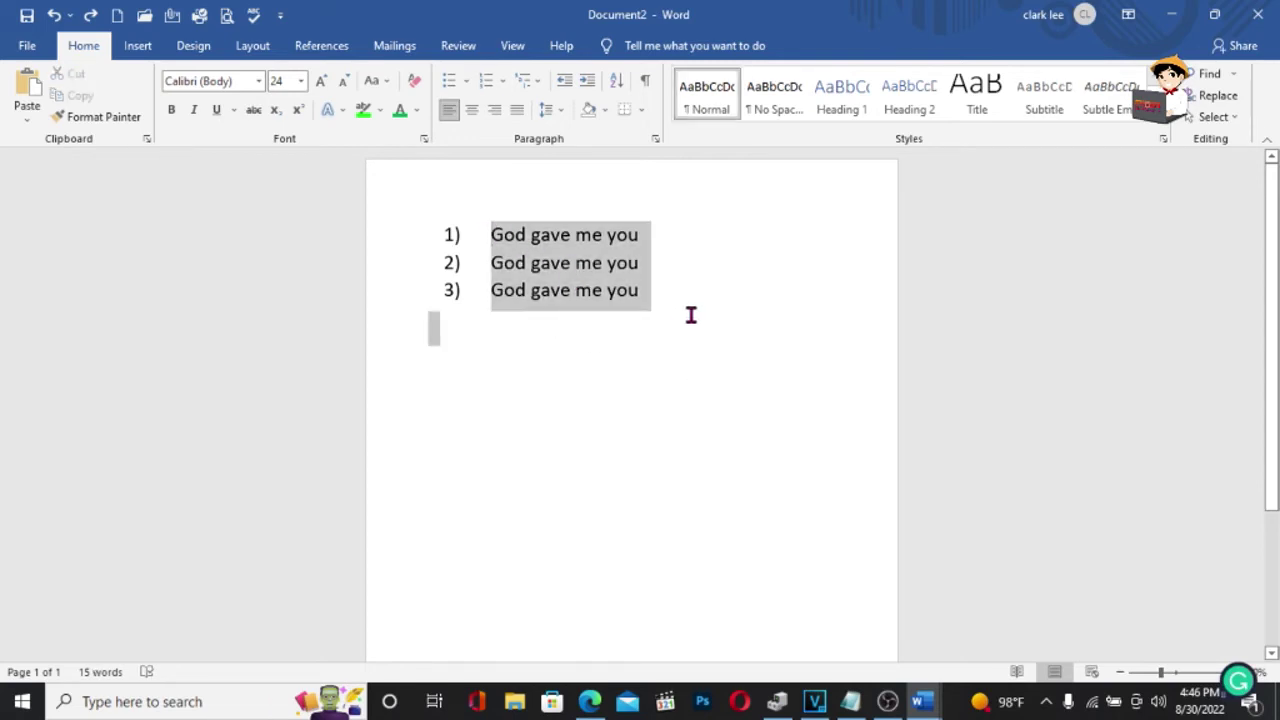
key(ctrl+v)
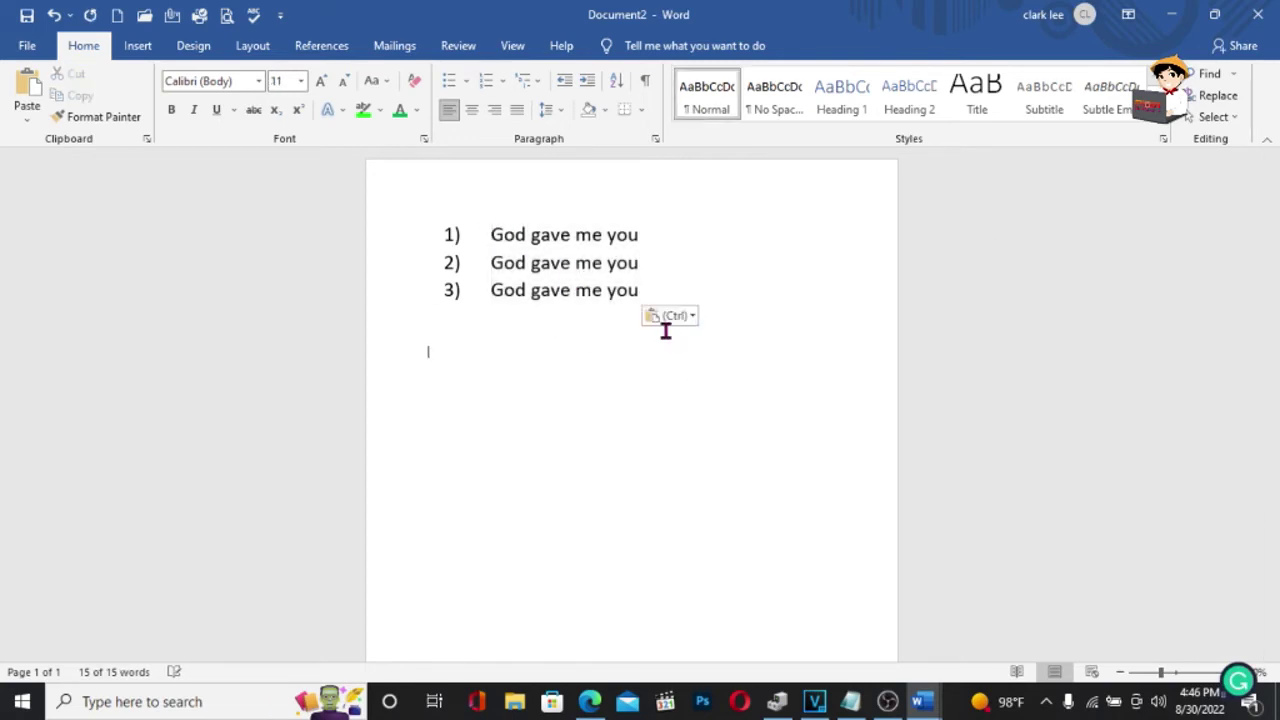
text(God gave me you God gave me you God gave me you)
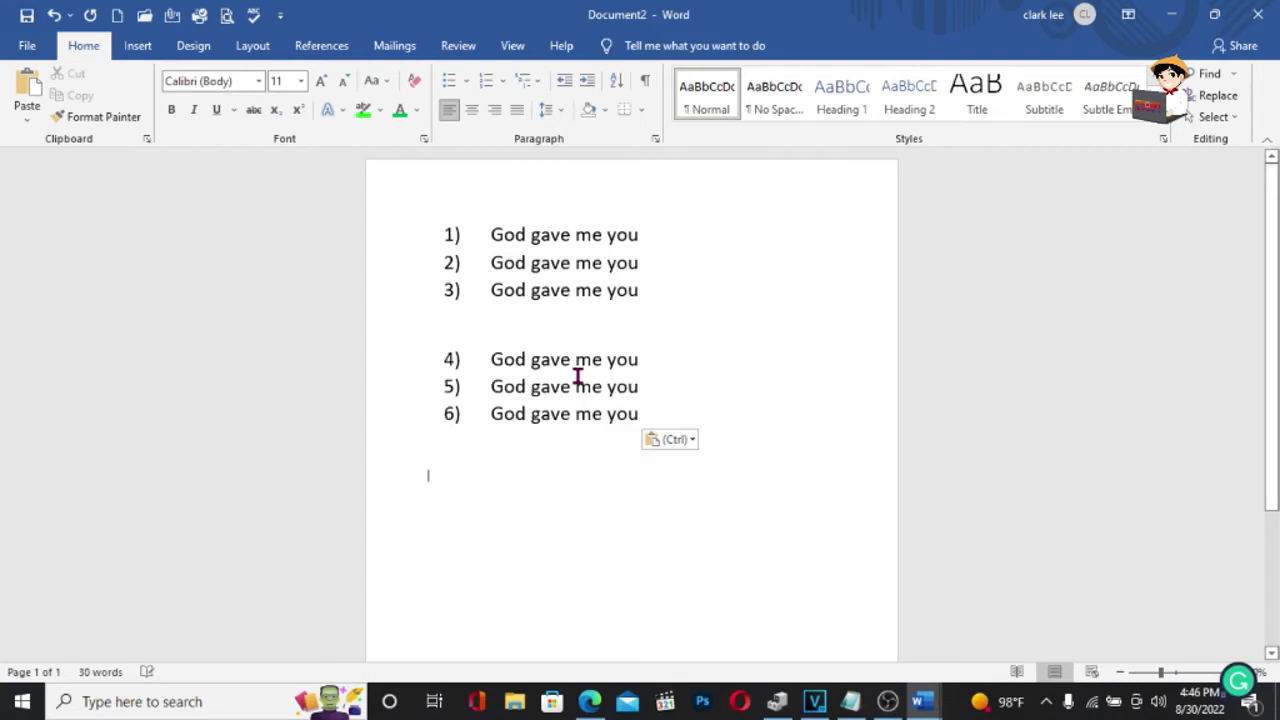
drag(436, 226, 703, 517)
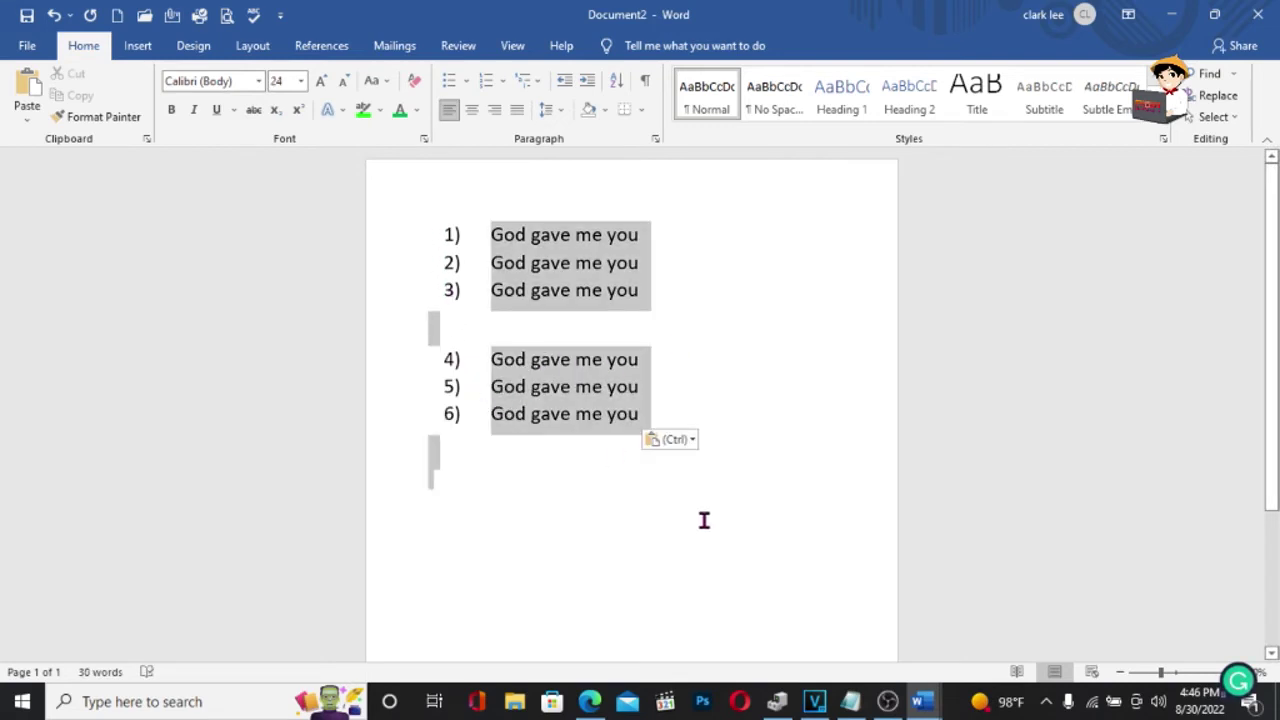
click(489, 84)
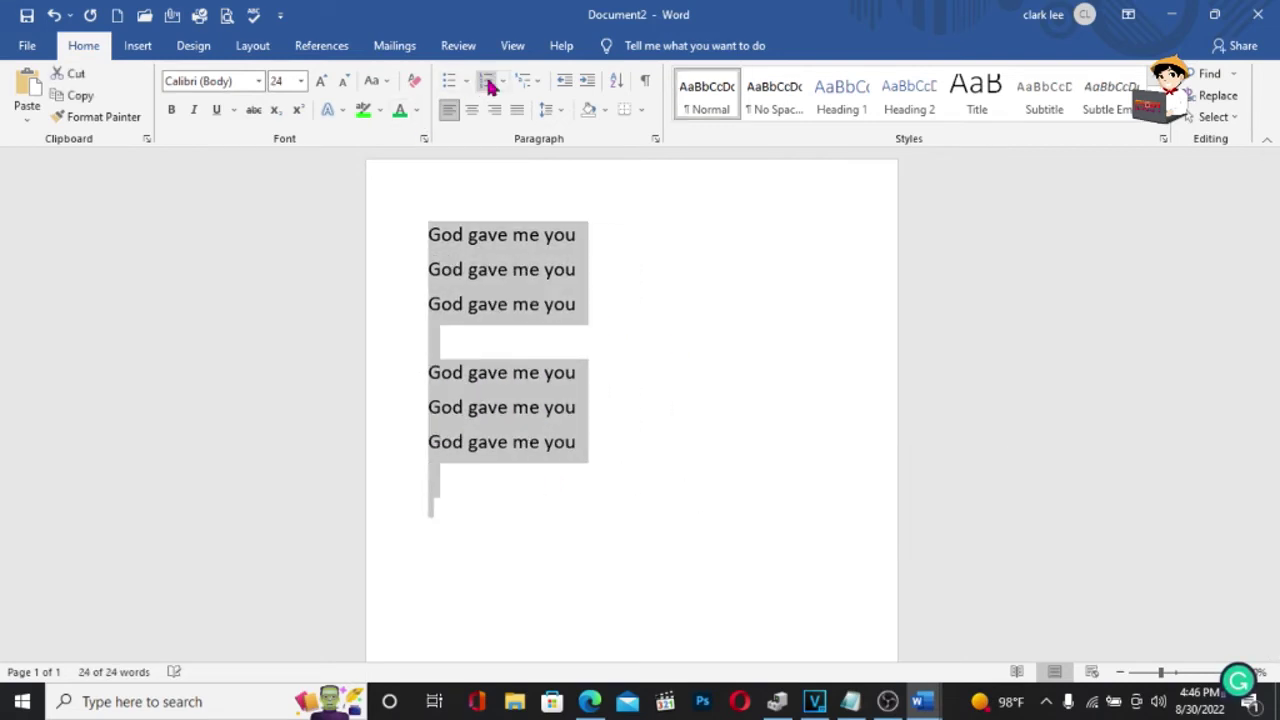
Number all six lines 1) through 6) and justify the paragraphs.
click(488, 84)
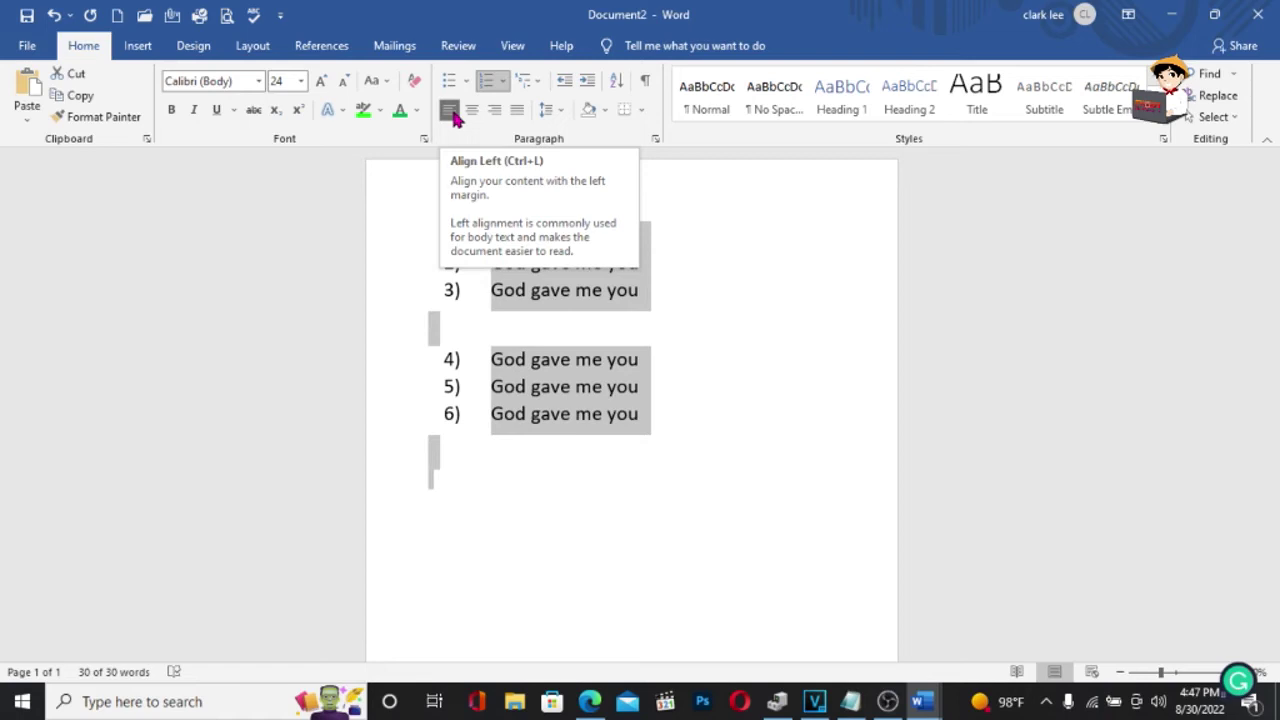
click(518, 115)
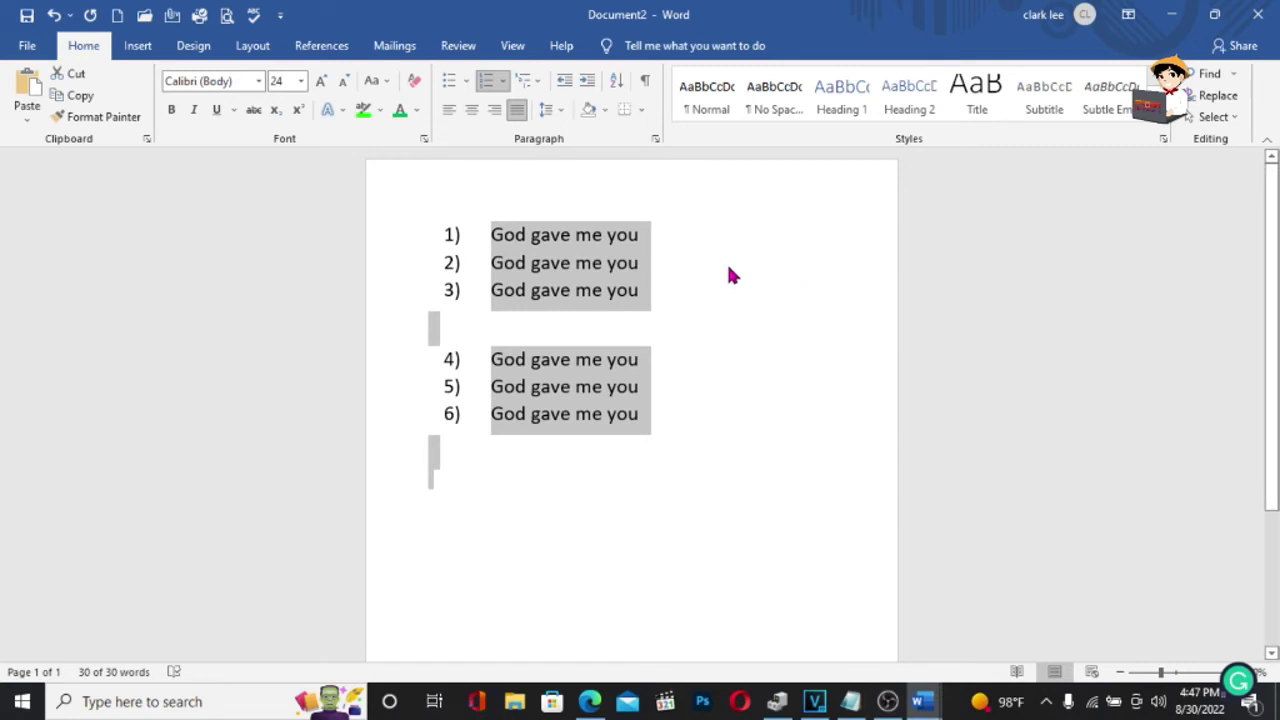
click(694, 358)
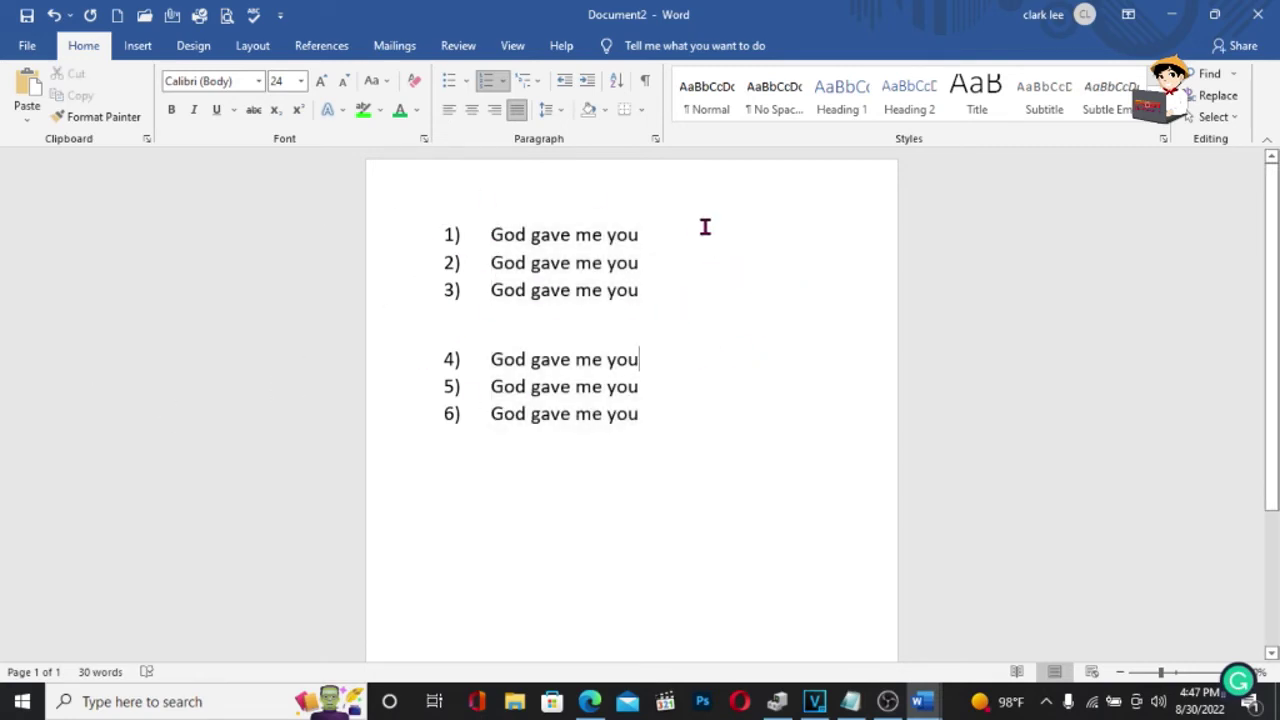
Insert the 'download' red lips image from Pictures\BAND LOGO into the document.
click(140, 47)
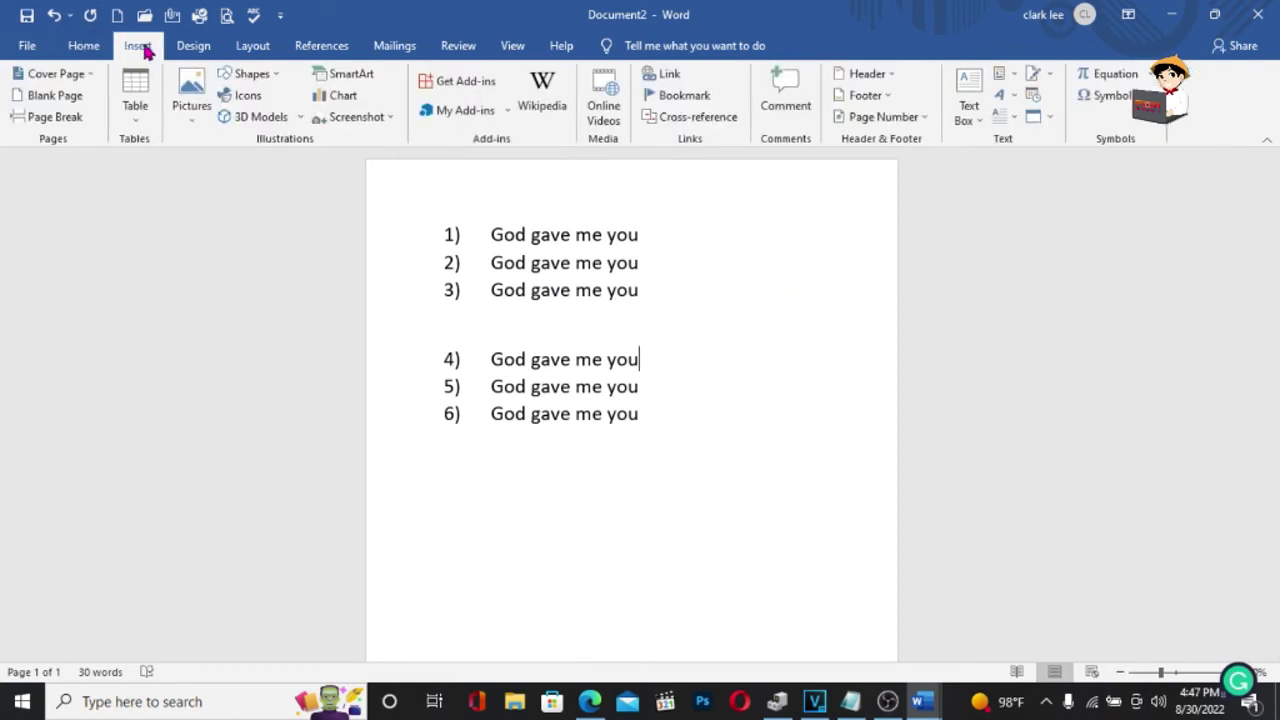
click(196, 118)
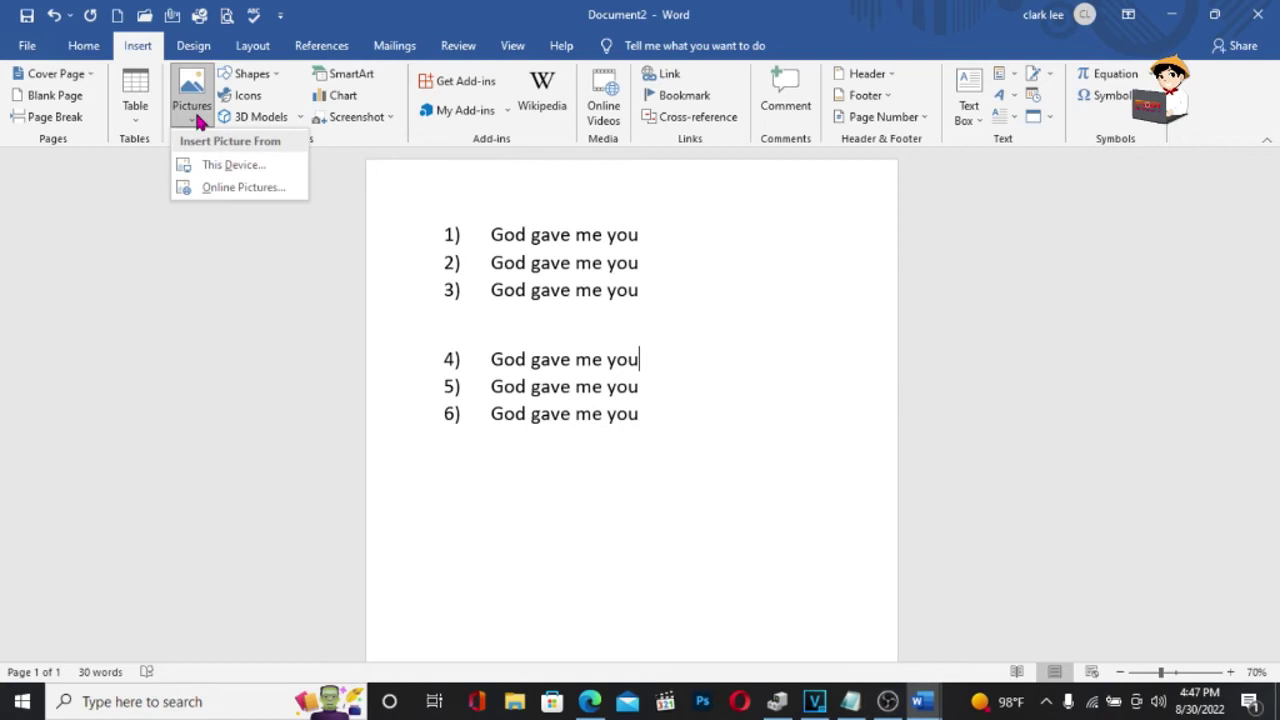
click(238, 168)
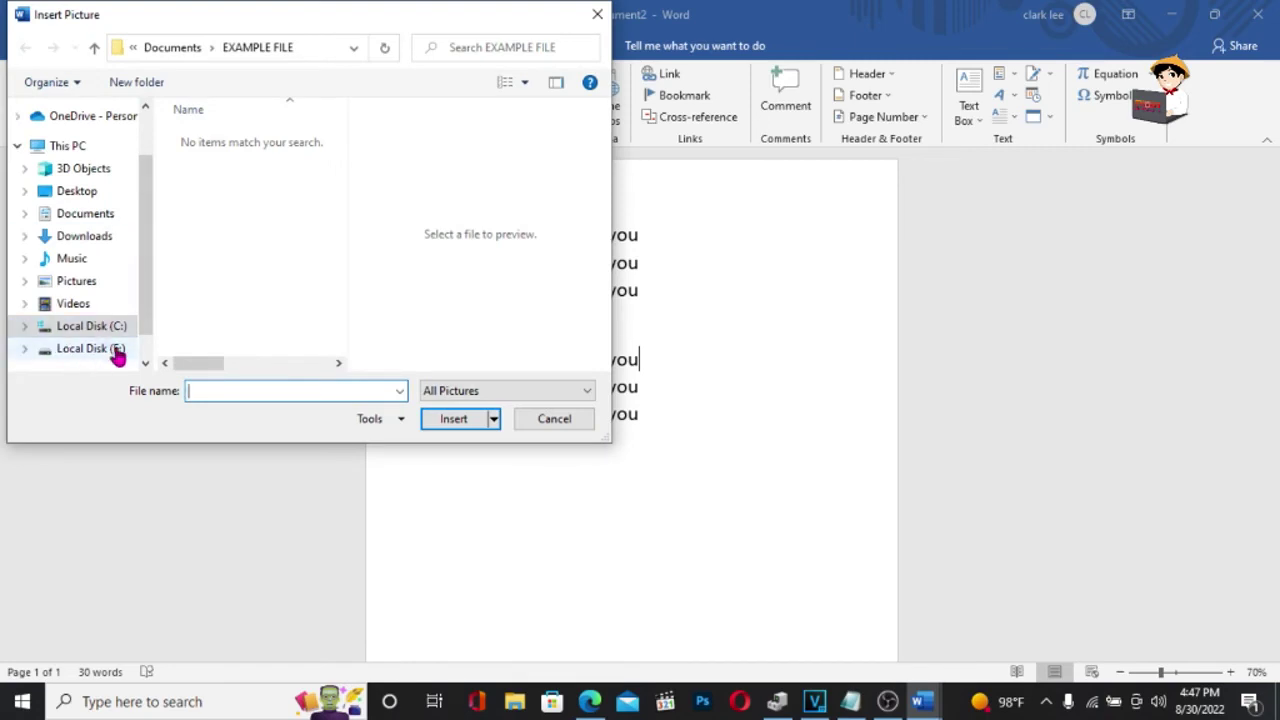
click(88, 284)
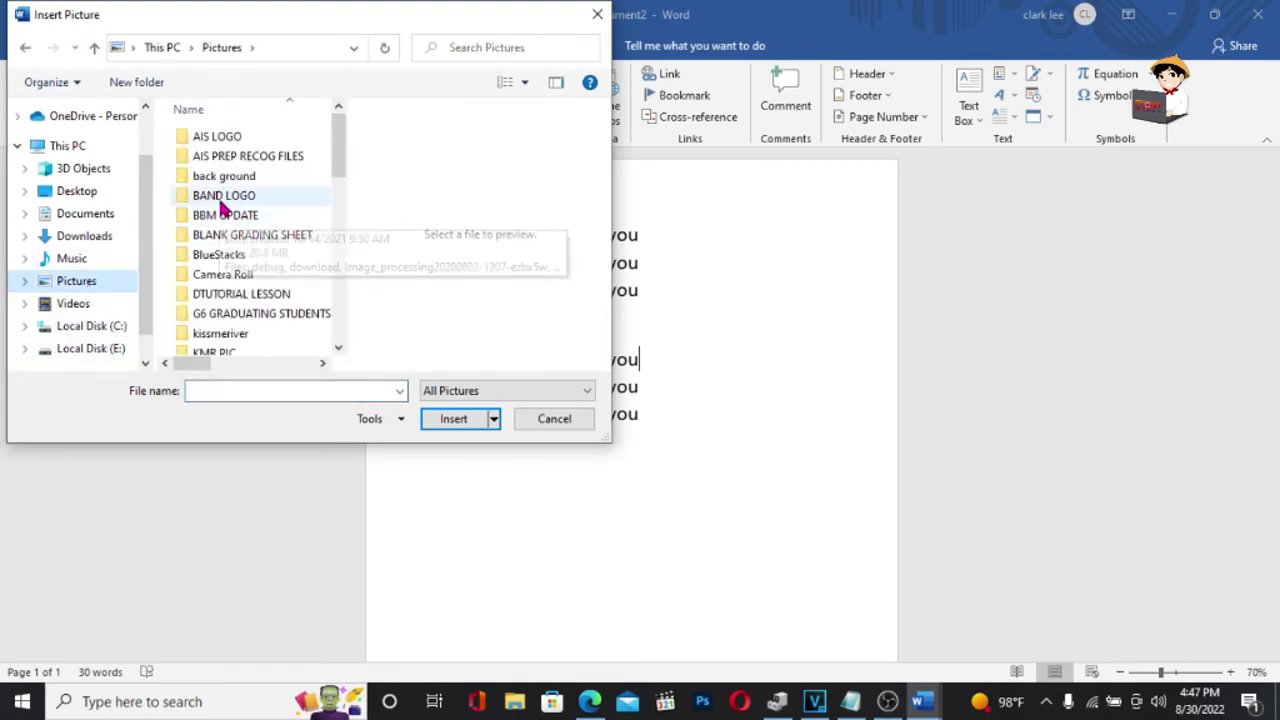
double_click(222, 197)
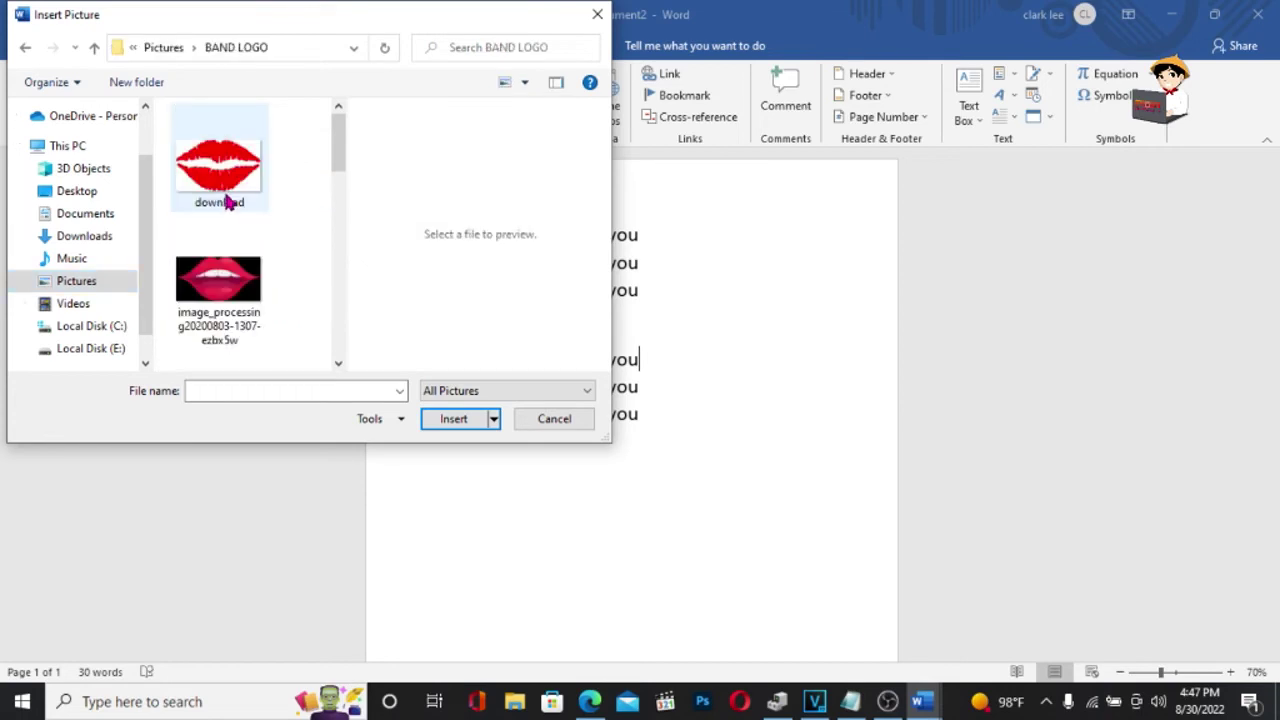
double_click(238, 167)
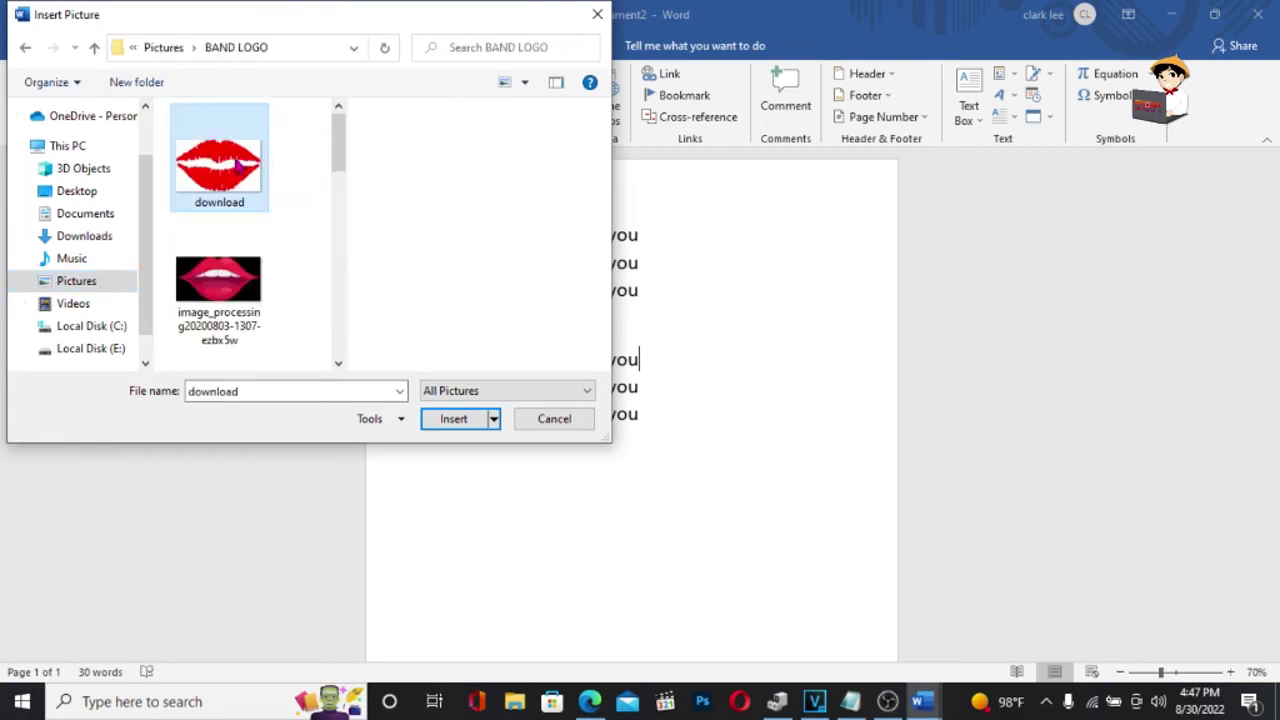
Set the lips picture to Behind Text and drag it over the first three lines.
mouse_move(738, 425)
mouse_down()
mouse_move(757, 247)
mouse_move(386, 251)
mouse_up()
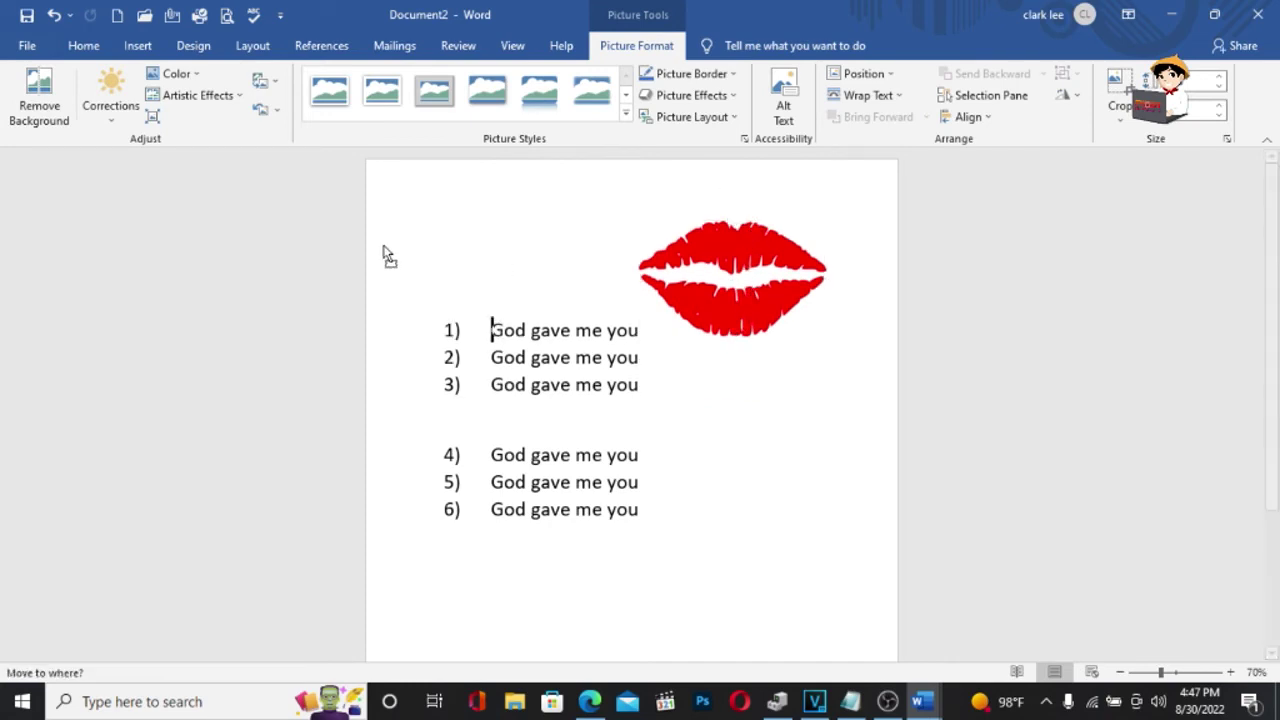
drag(560, 272, 741, 293)
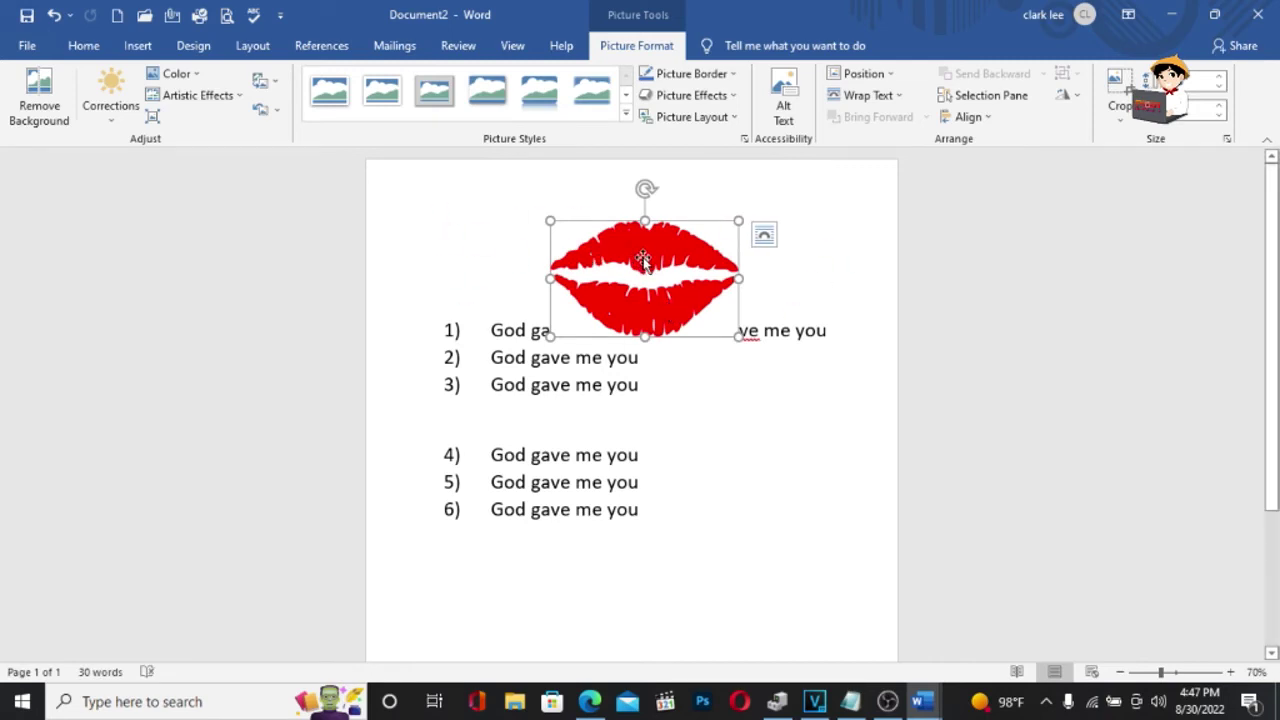
right_click(643, 260)
mouse_move(716, 558)
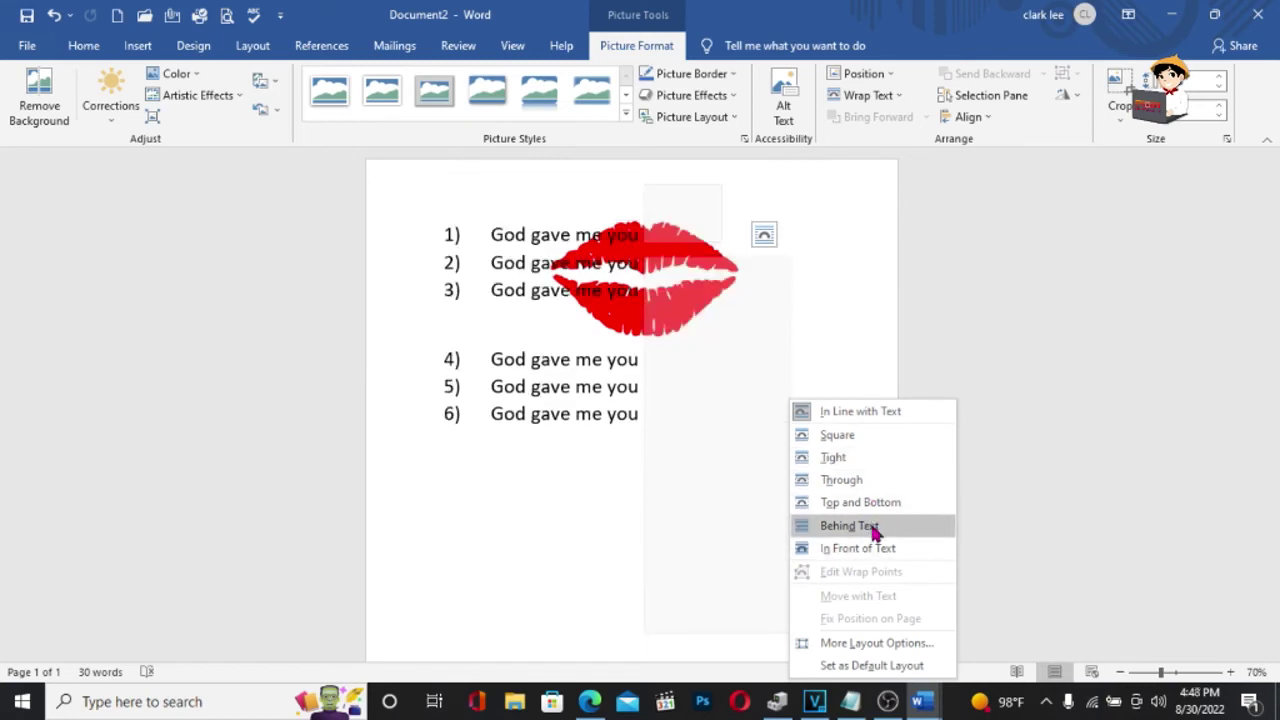
click(873, 527)
mouse_move(691, 276)
mouse_down()
mouse_move(586, 256)
mouse_move(607, 264)
mouse_up()
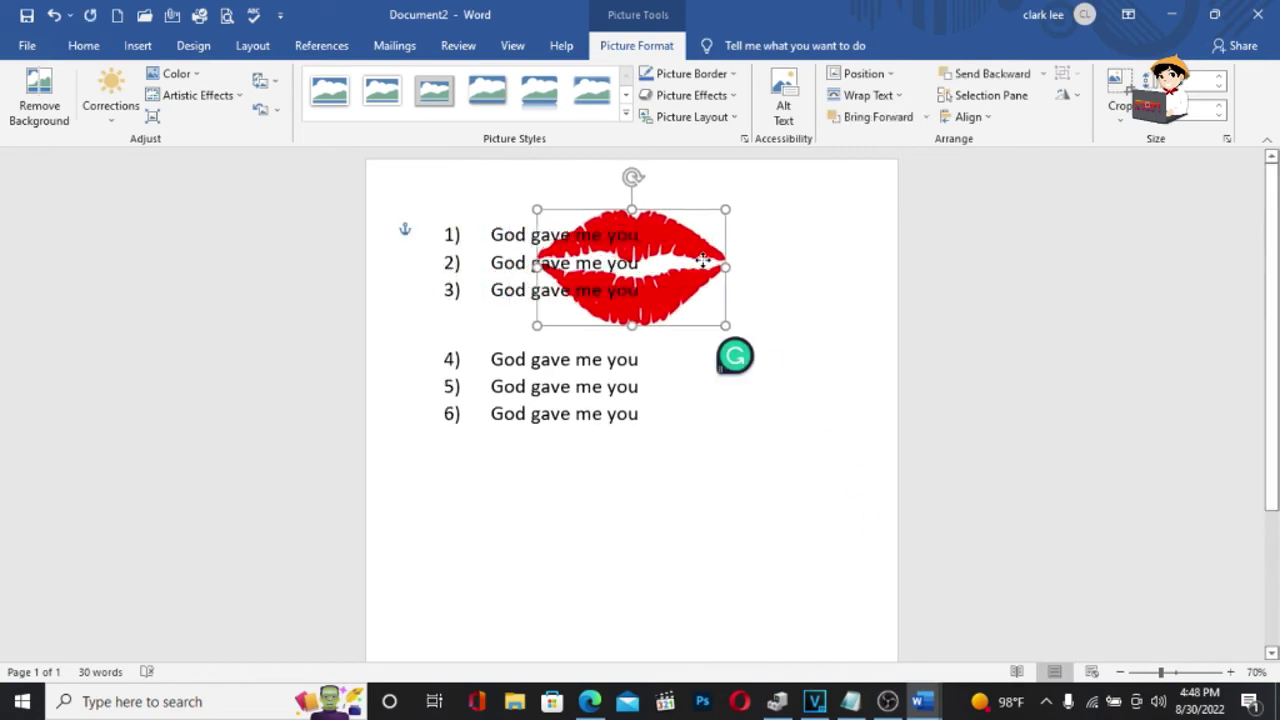
Return to the list text, briefly open the header, and select a word on line 2.
click(592, 262)
right_click(592, 238)
key(Escape)
click(575, 318)
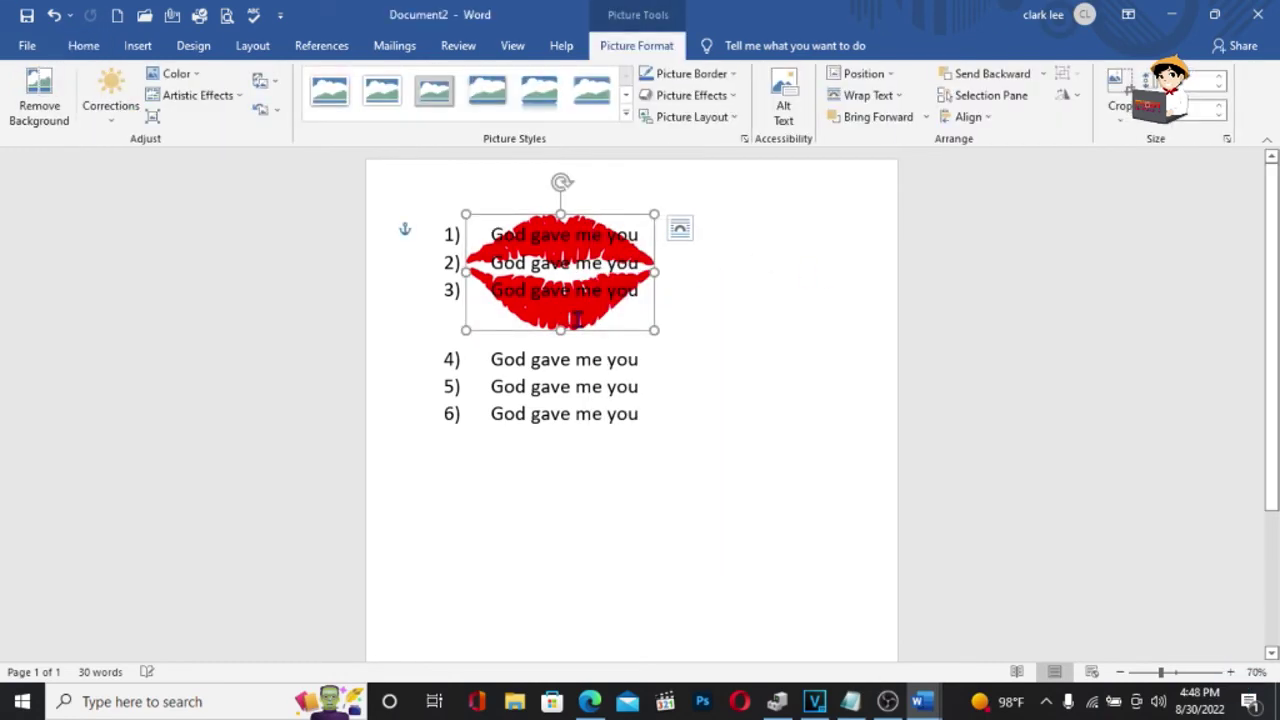
right_click(576, 318)
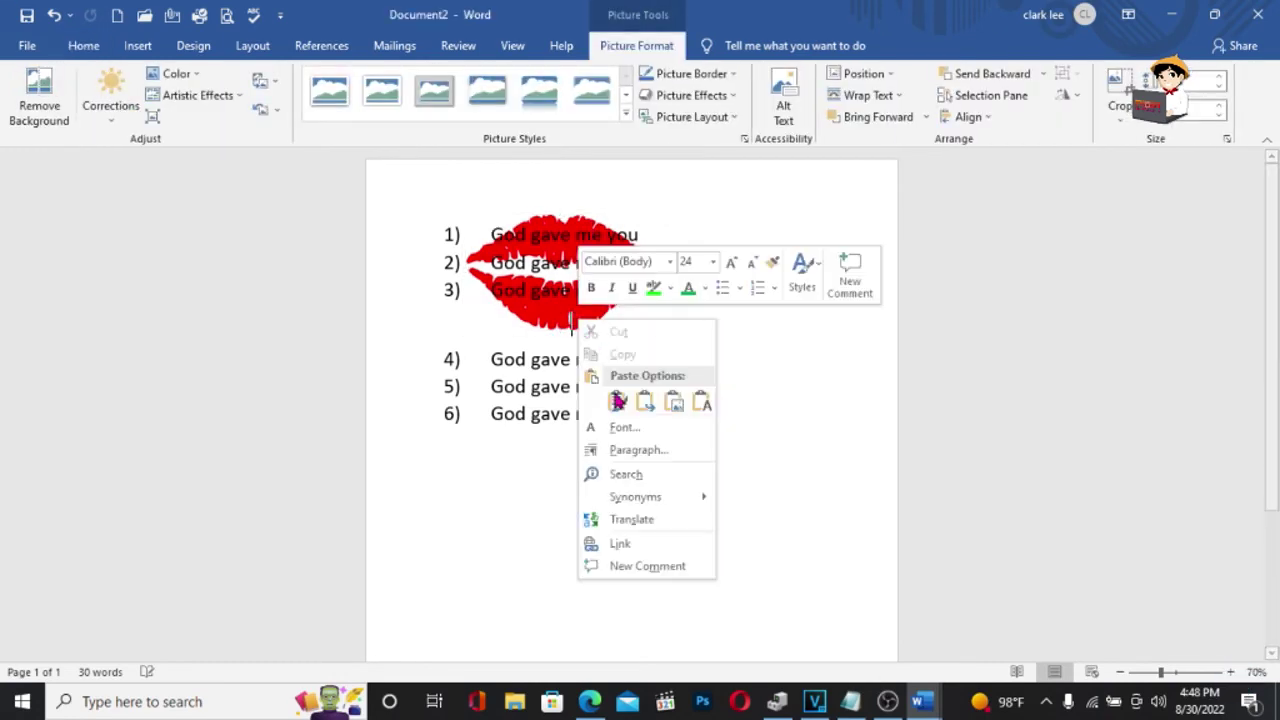
right_click(538, 316)
key(Escape)
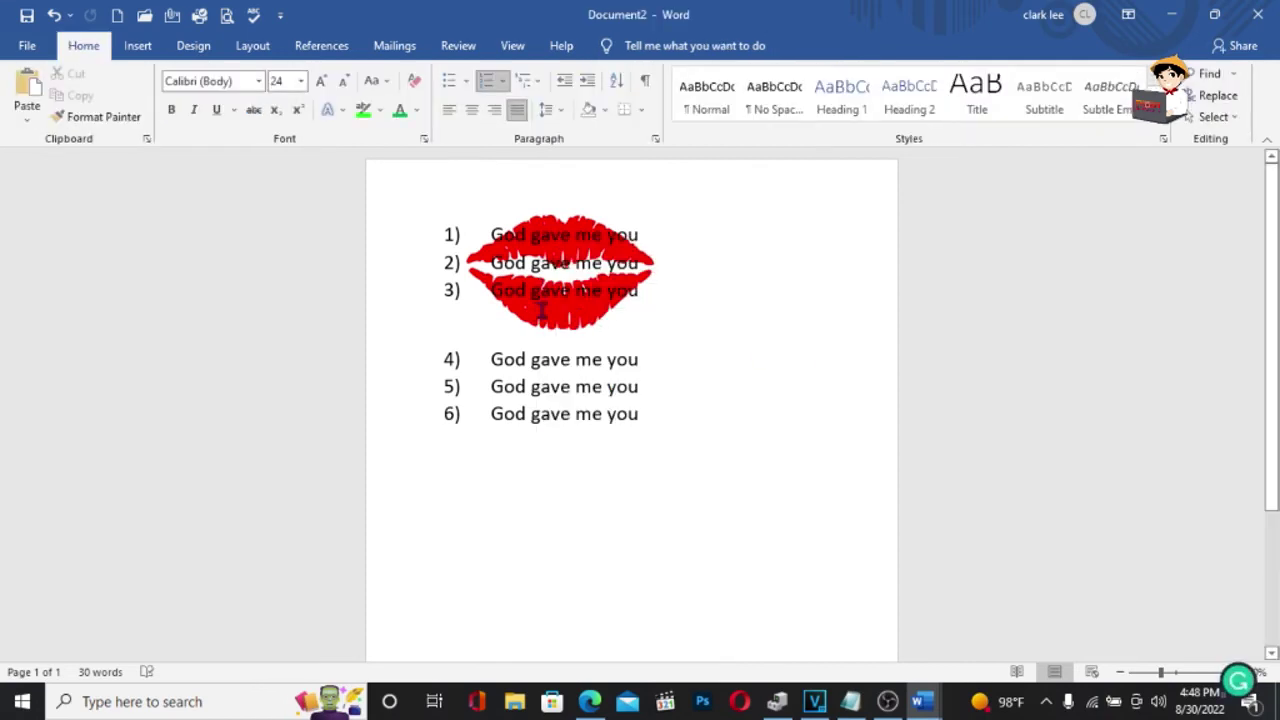
click(559, 318)
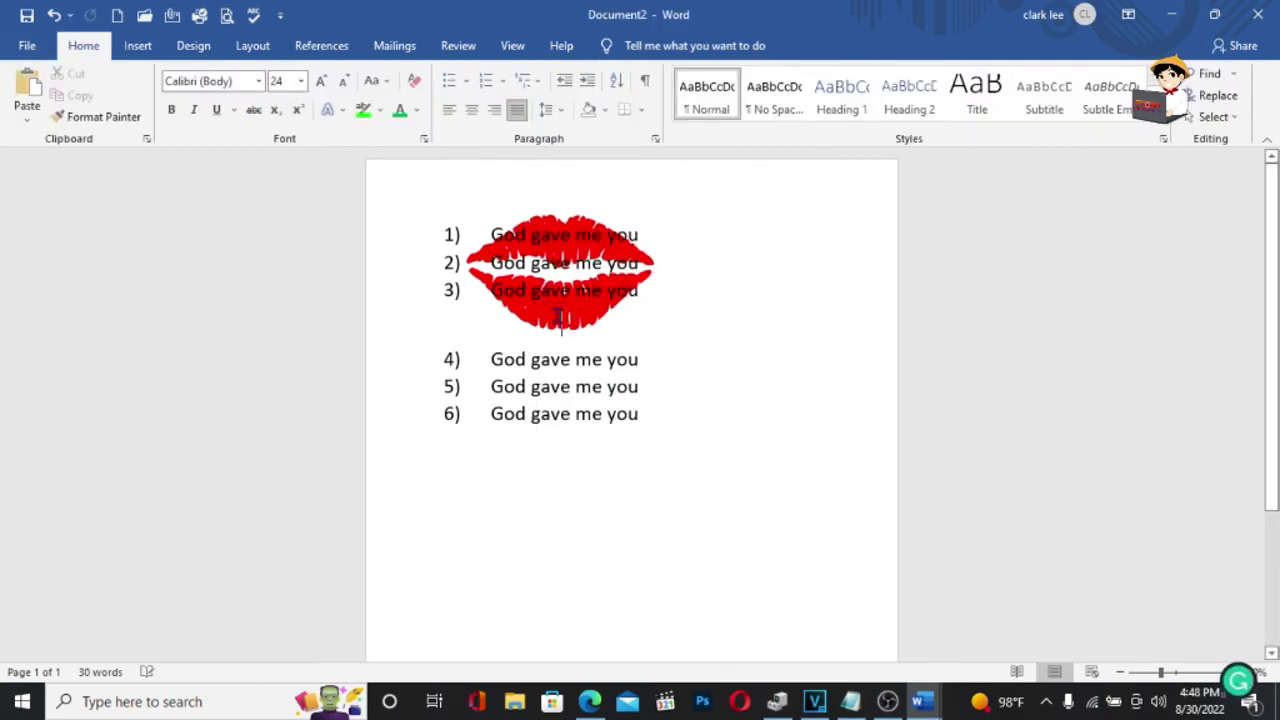
double_click(560, 209)
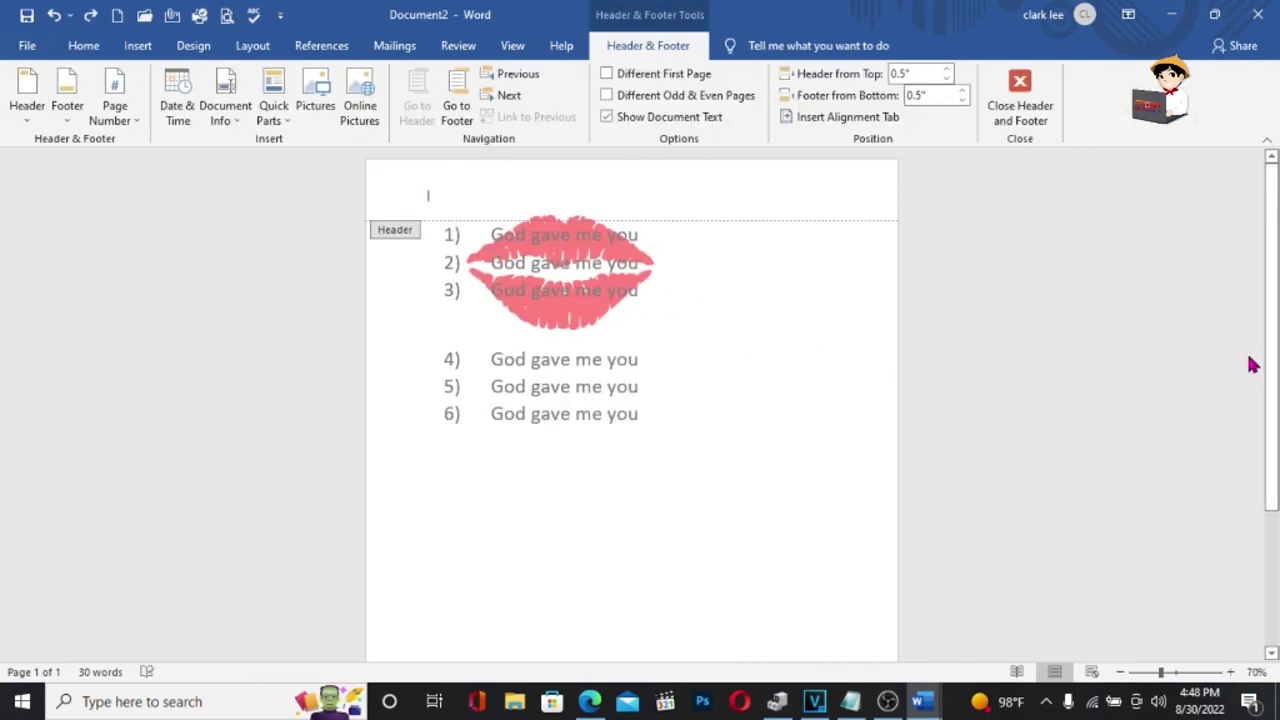
click(1016, 118)
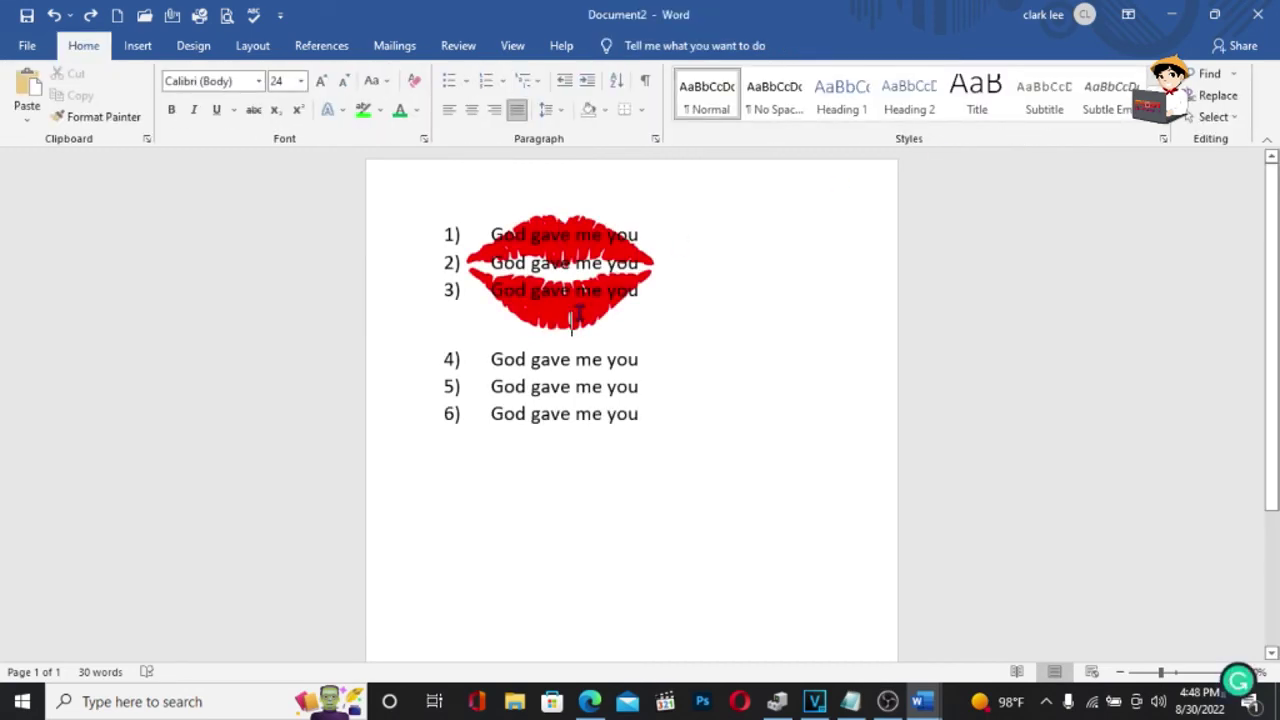
double_click(657, 257)
Set the lips picture to In Front of Text and position it right of lines 1–3.
click(1098, 333)
drag(594, 254, 800, 285)
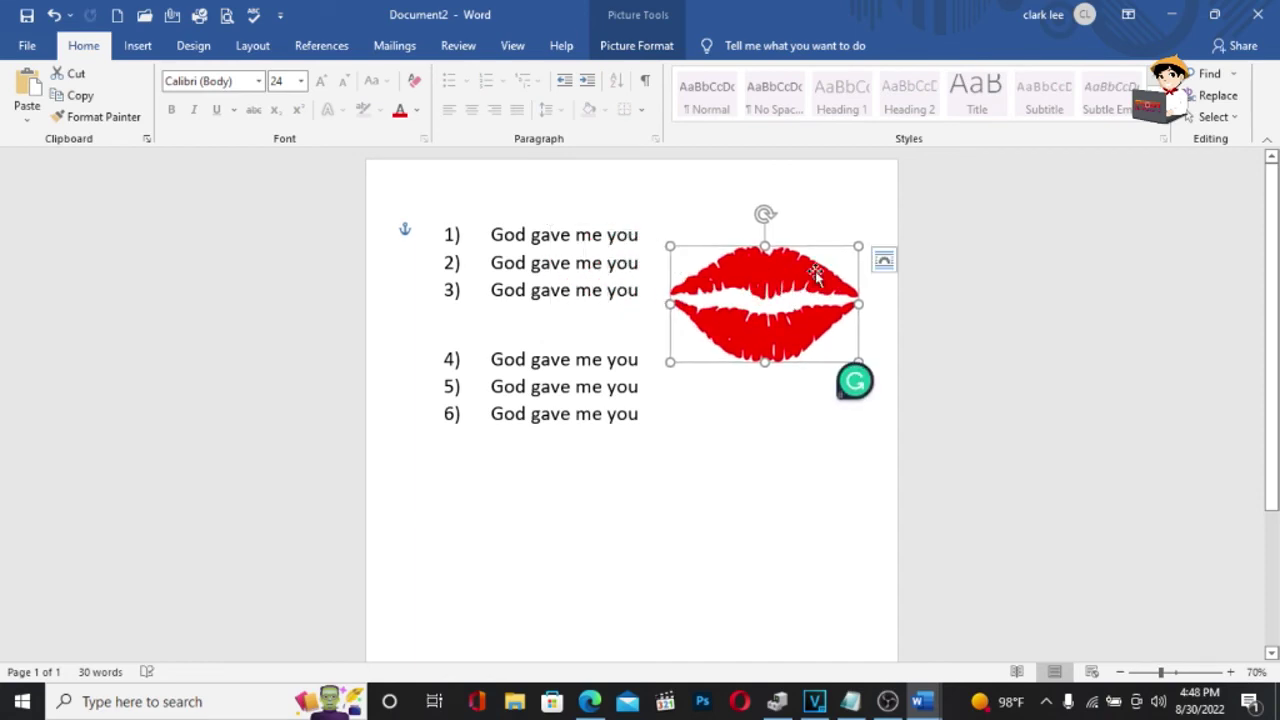
right_click(794, 272)
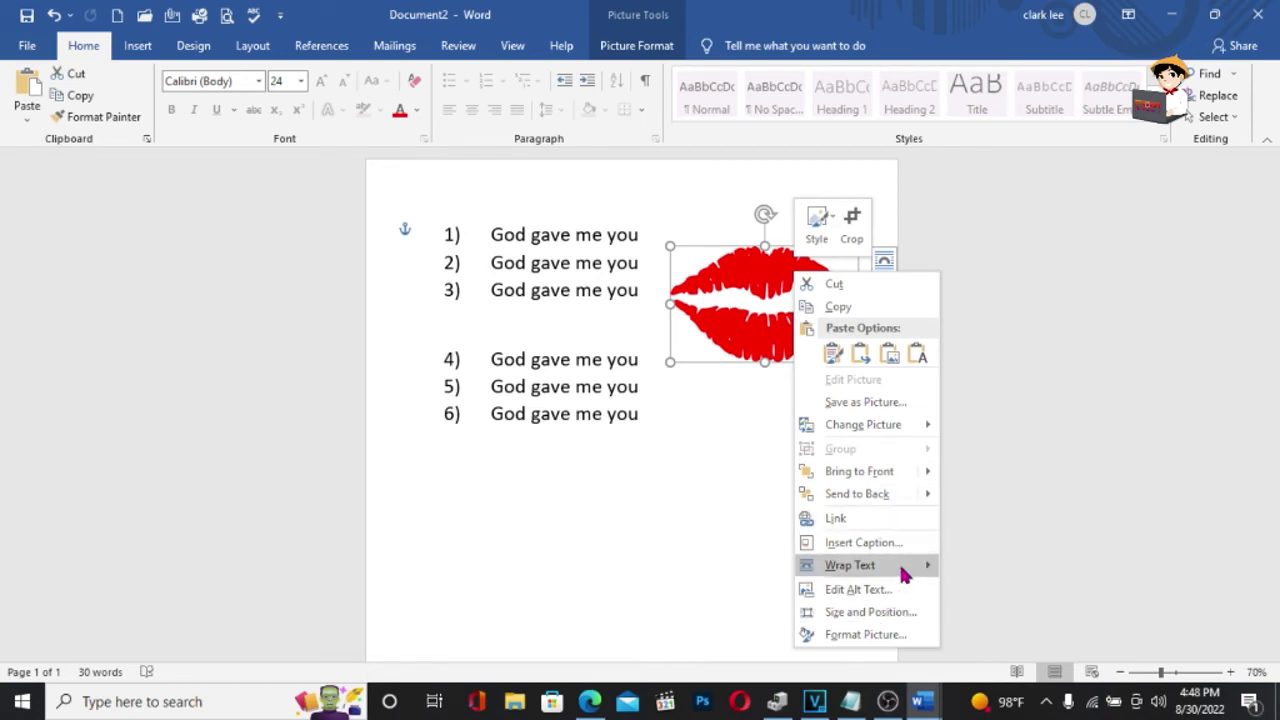
mouse_move(903, 574)
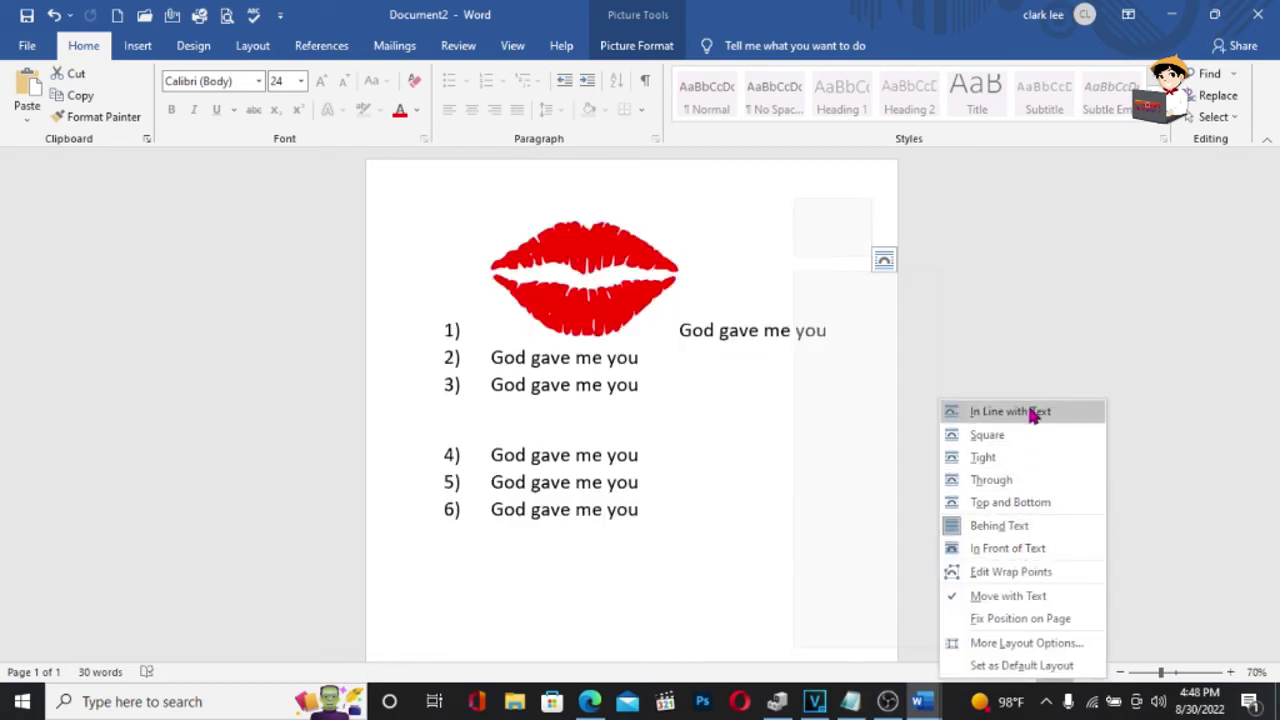
click(1037, 555)
mouse_move(774, 268)
mouse_down()
mouse_move(569, 245)
mouse_move(778, 254)
mouse_up()
click(1201, 339)
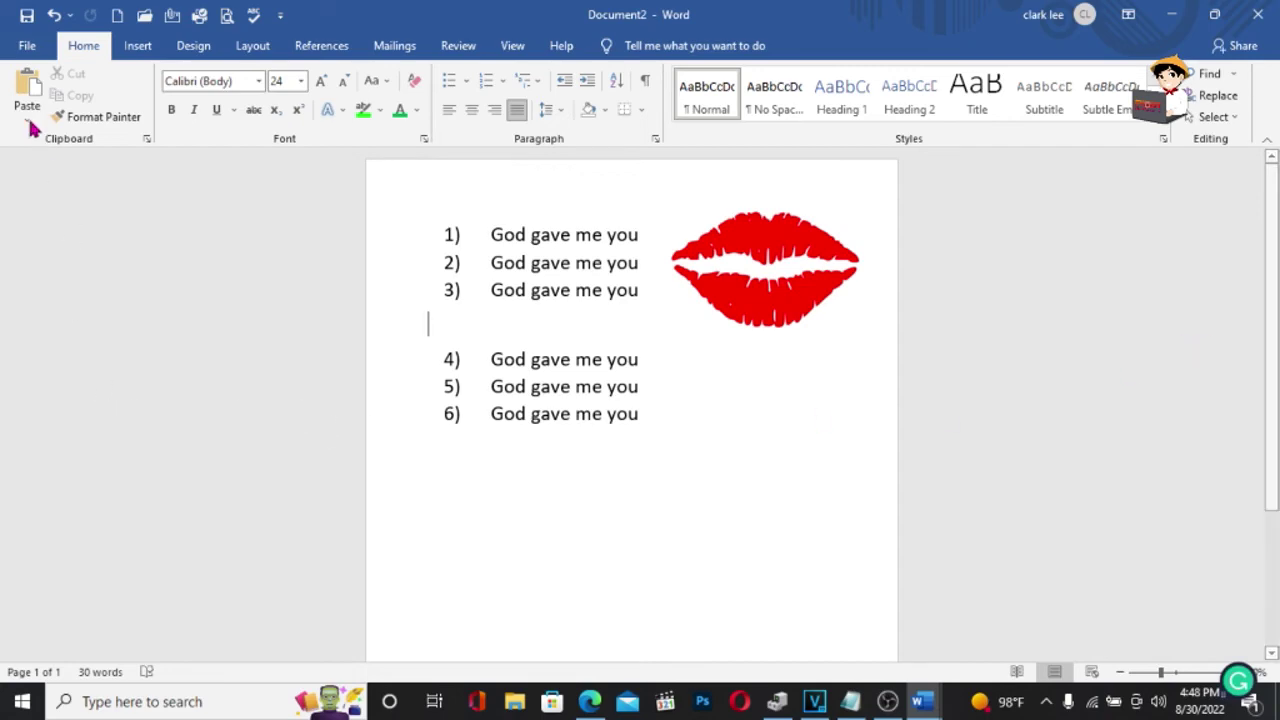
click(30, 45)
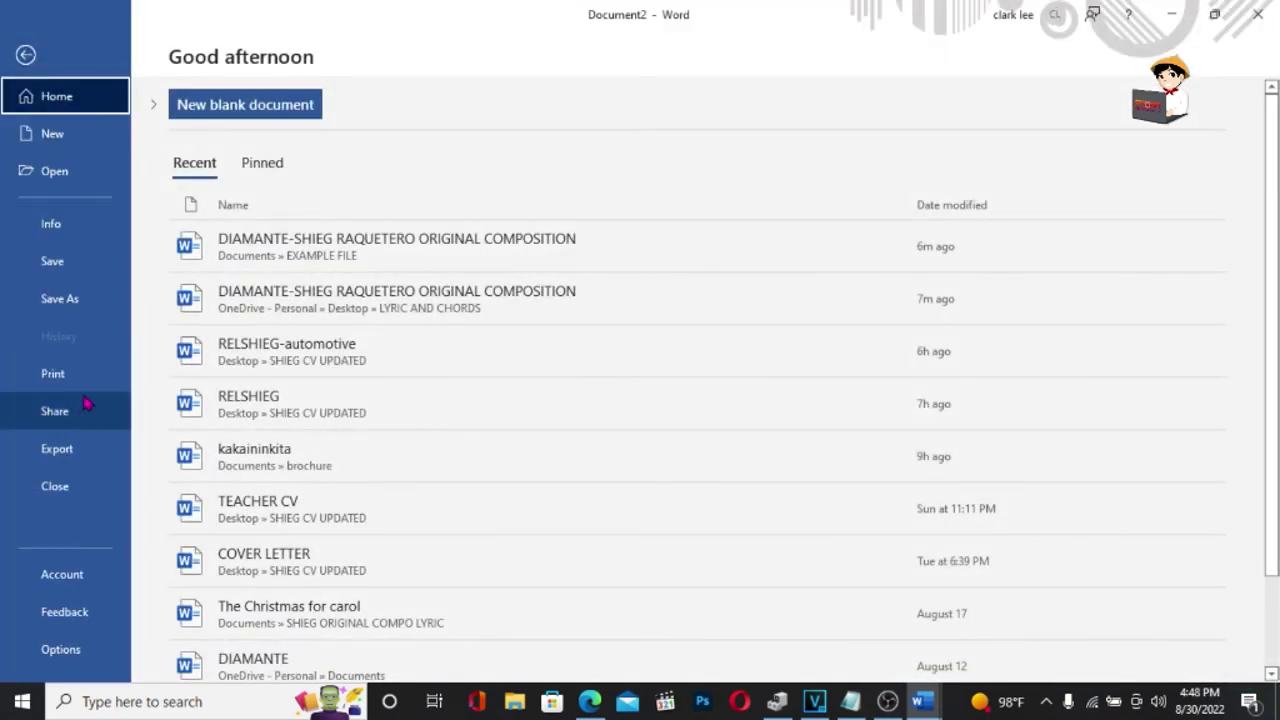
Show the print preview with the Canon TS3300 series printer selected and check the copies count.
click(86, 374)
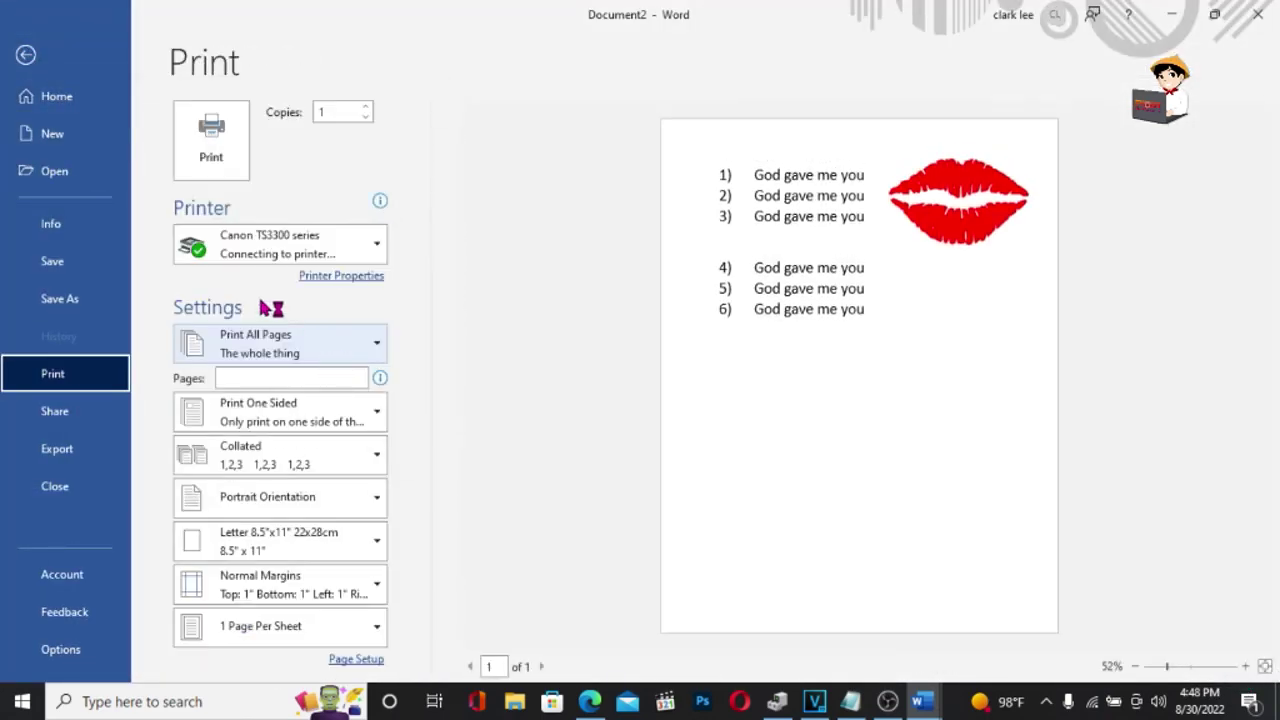
click(384, 250)
click(456, 258)
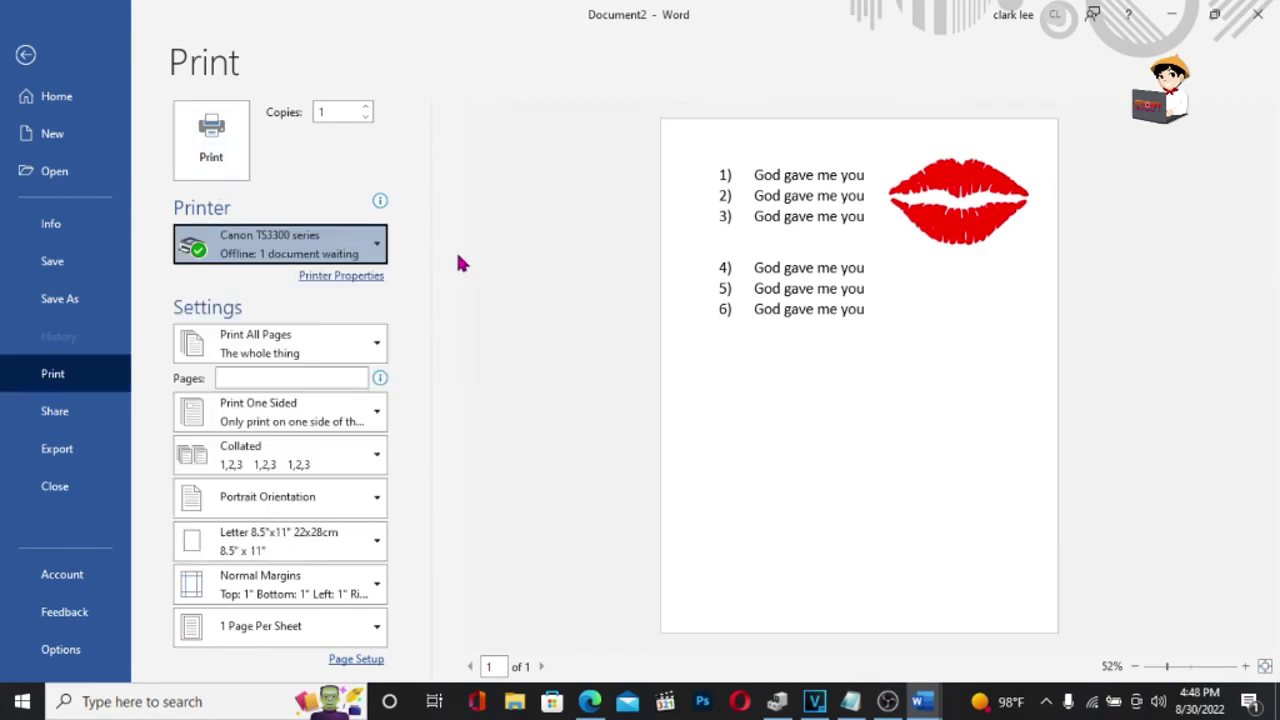
mouse_move(240, 259)
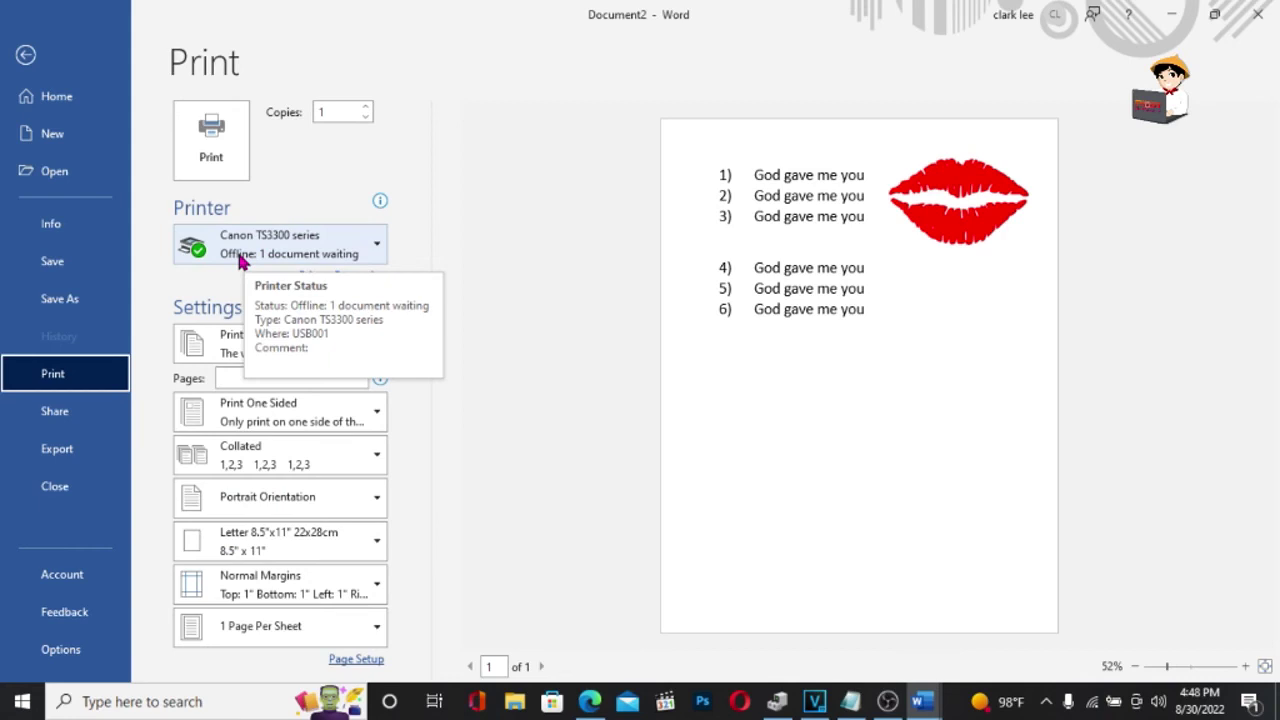
click(525, 390)
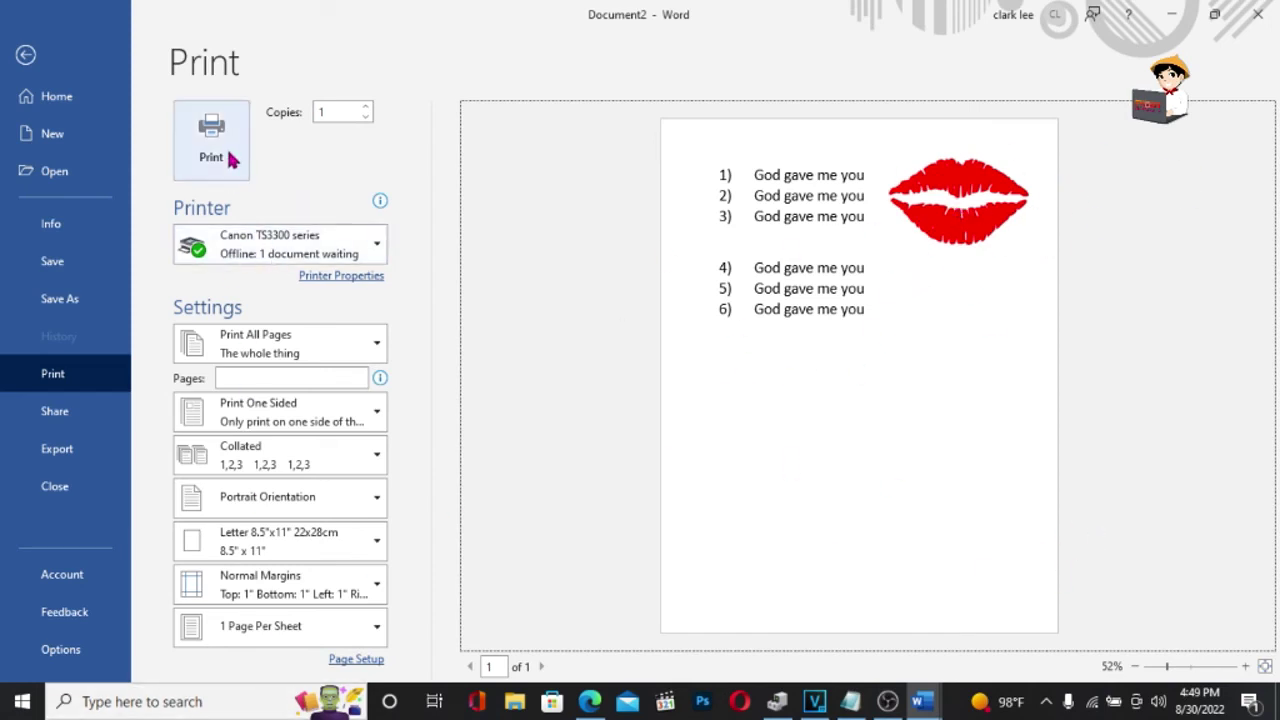
double_click(328, 112)
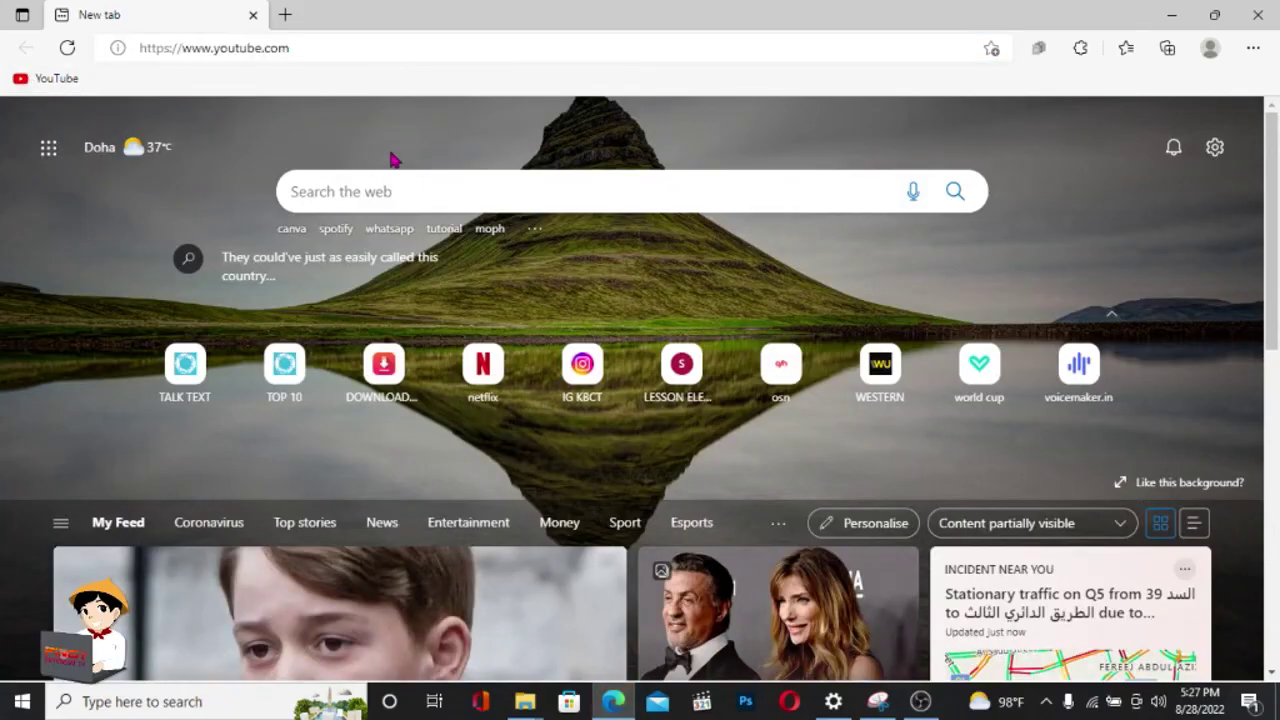
key(Return)
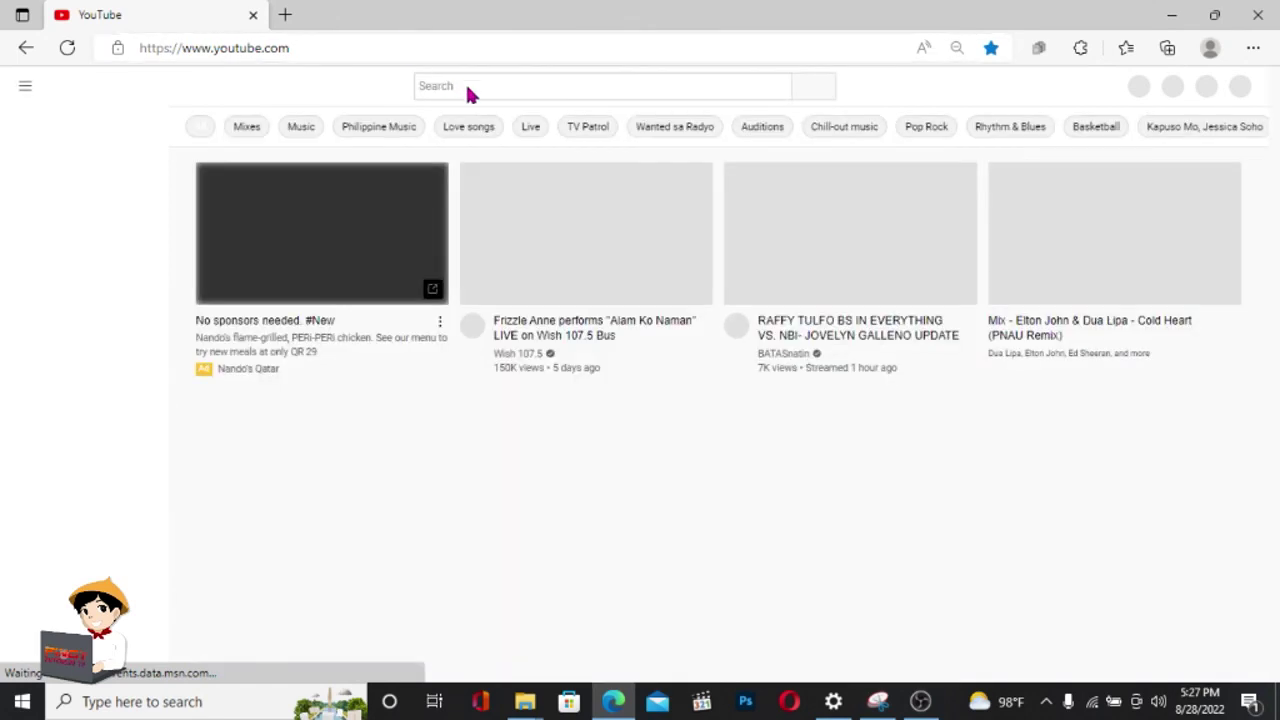
Search YouTube for the creator's name and open their music channel.
click(510, 87)
text(SHIEG RAQUETERO)
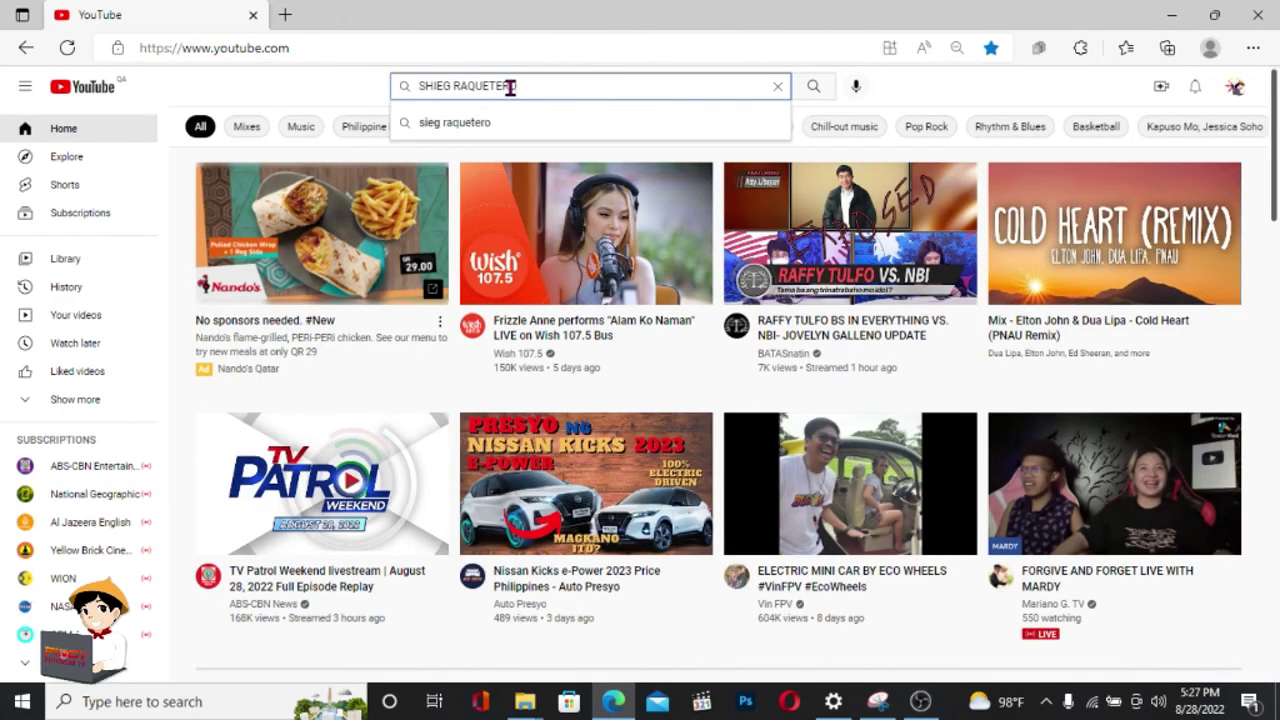
key(Return)
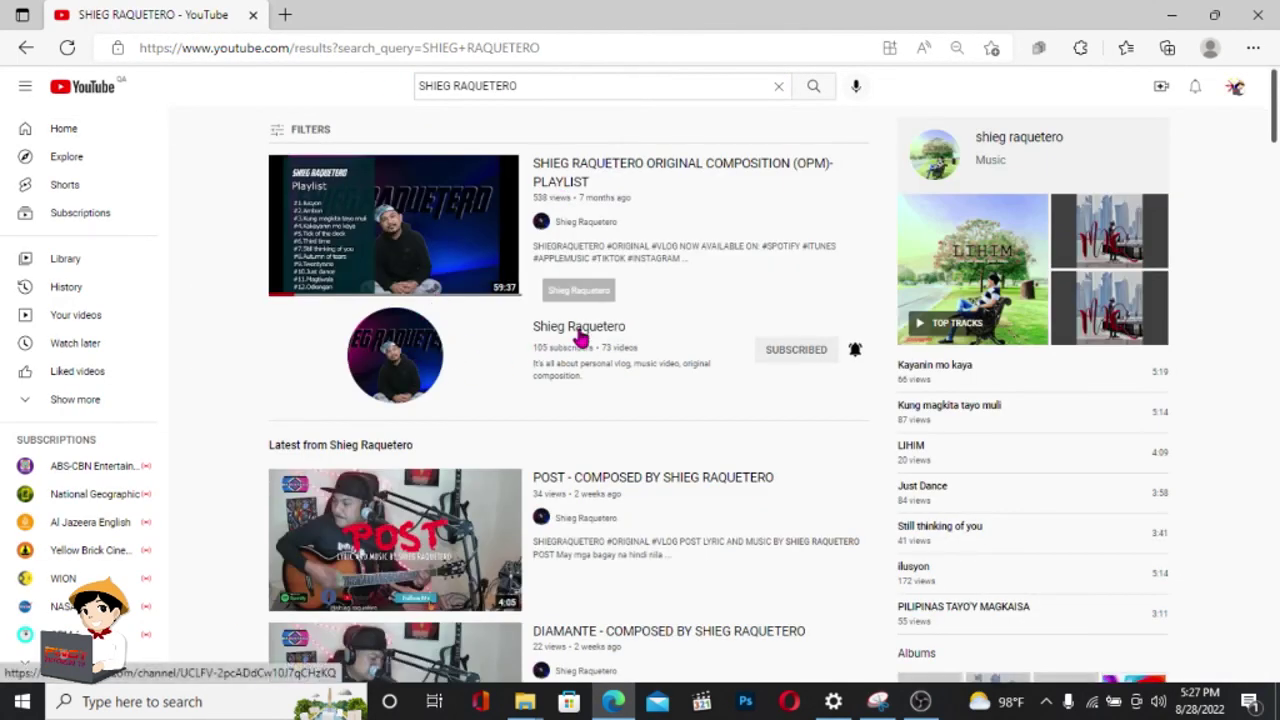
click(582, 330)
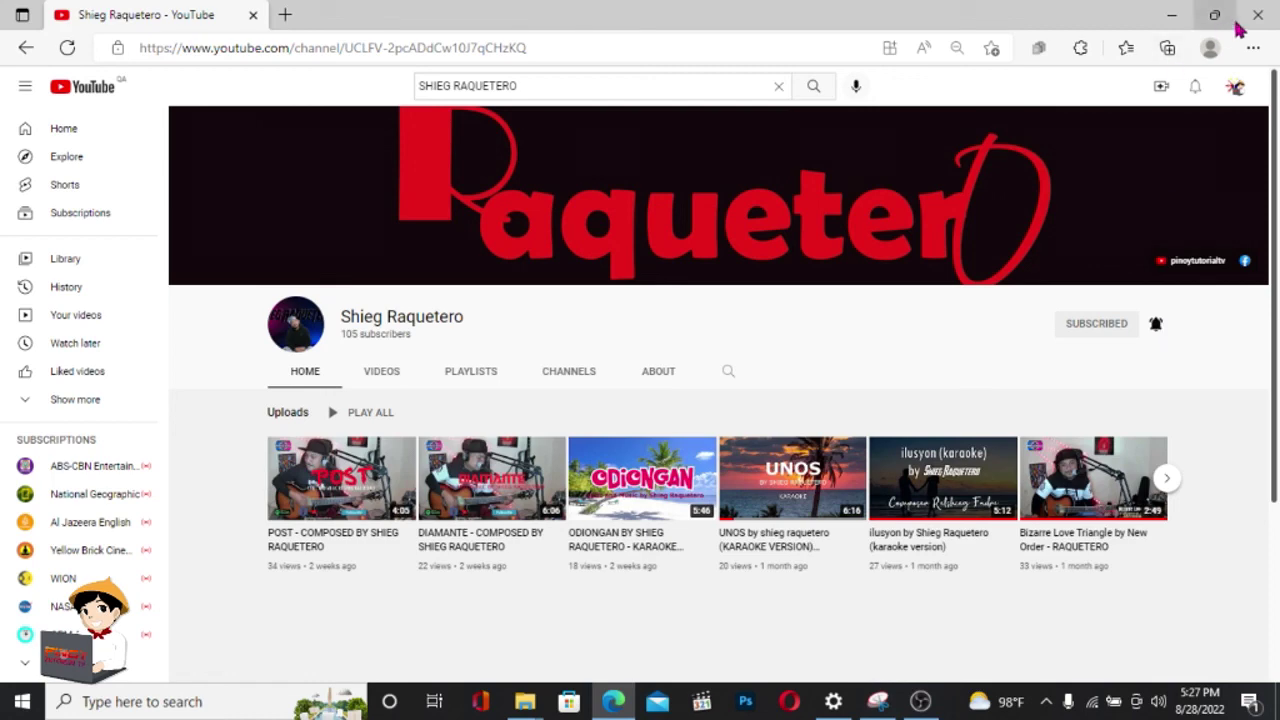
Search for PINOYCESTOVATEL and open the Pinoycestovatel channel page.
key(slash)
text(PINOYCESTOVATEL)
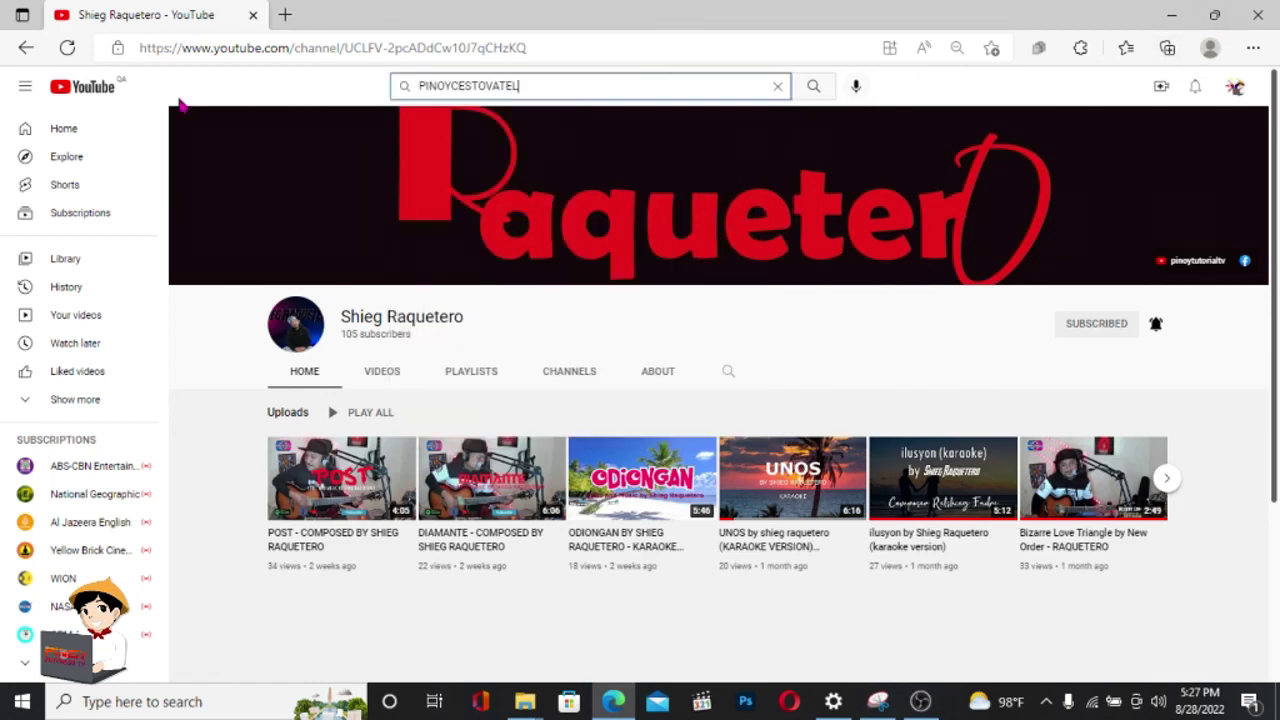
key(Return)
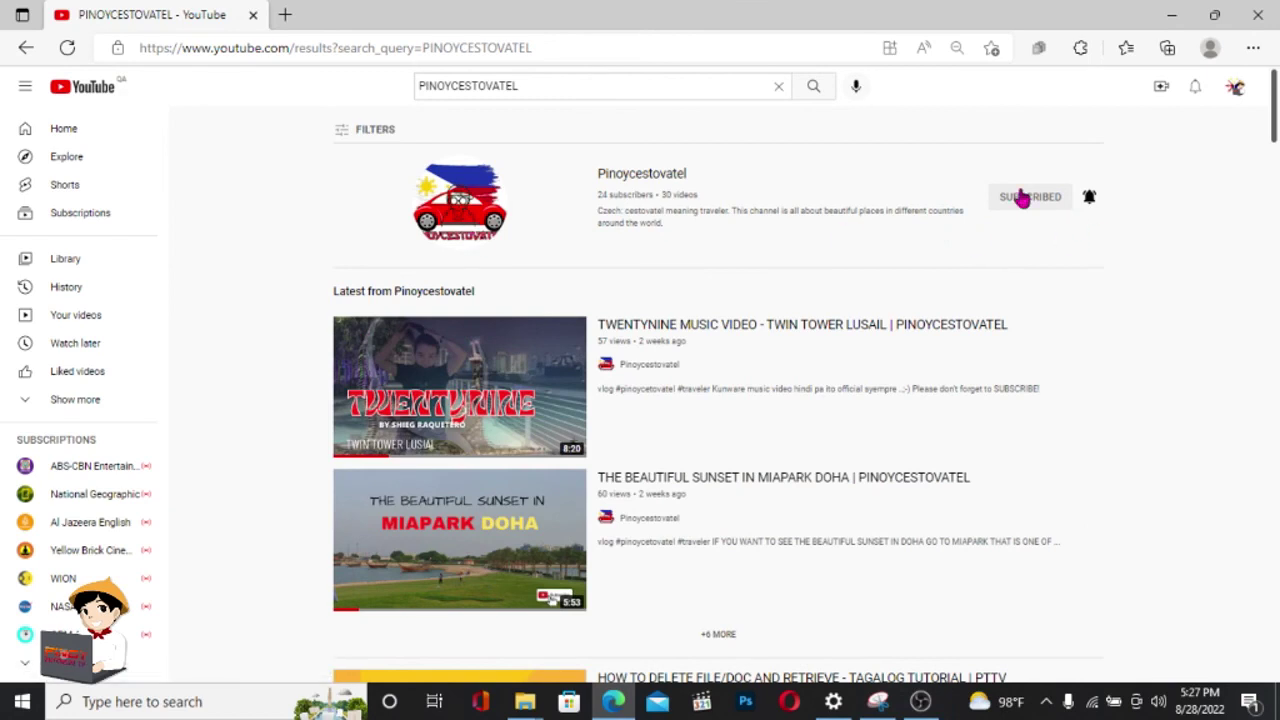
click(615, 173)
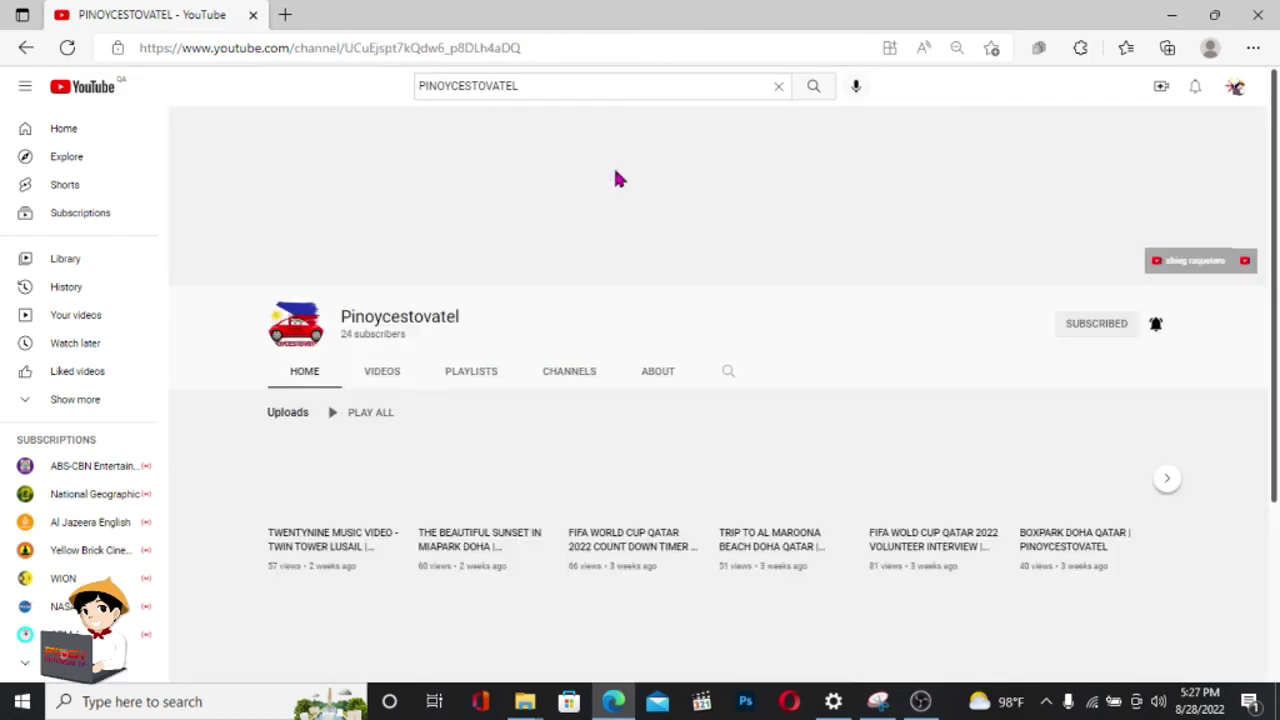